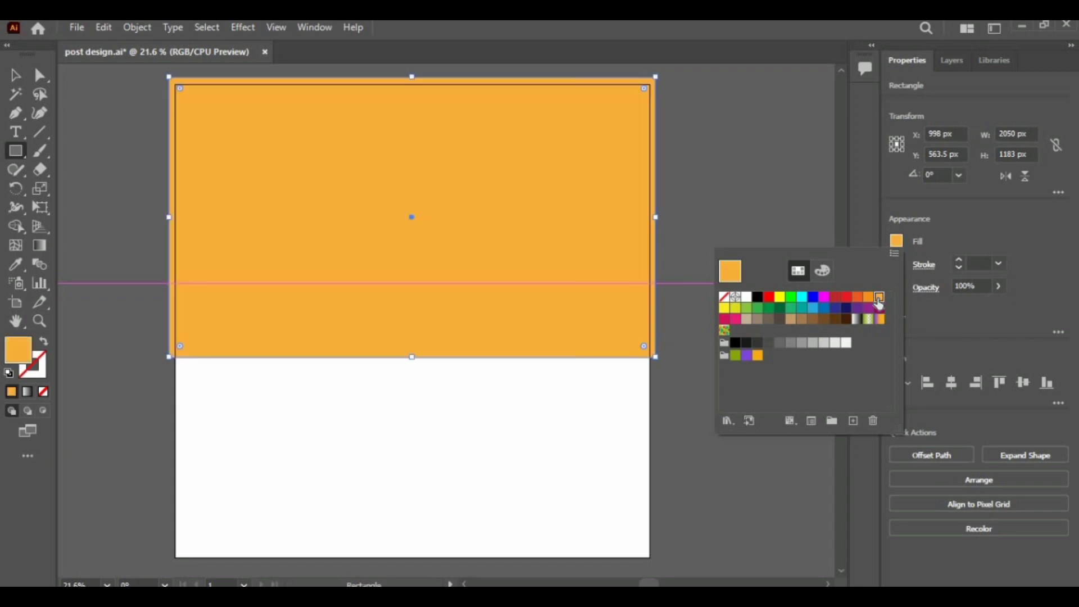
pyautogui.click(745, 206)
pyautogui.click(745, 205)
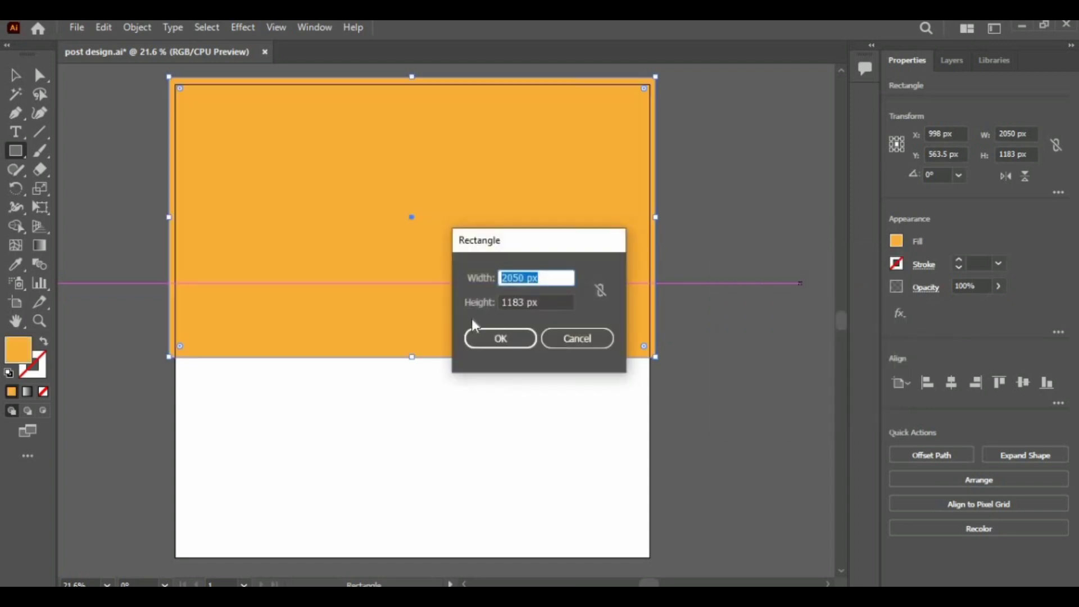
pyautogui.click(577, 337)
# - Draw an orange rectangle about 1373 × 1327 px over the artboard's lower-left area and fully round its upper-right corner
pyautogui.rightClick(21, 158)
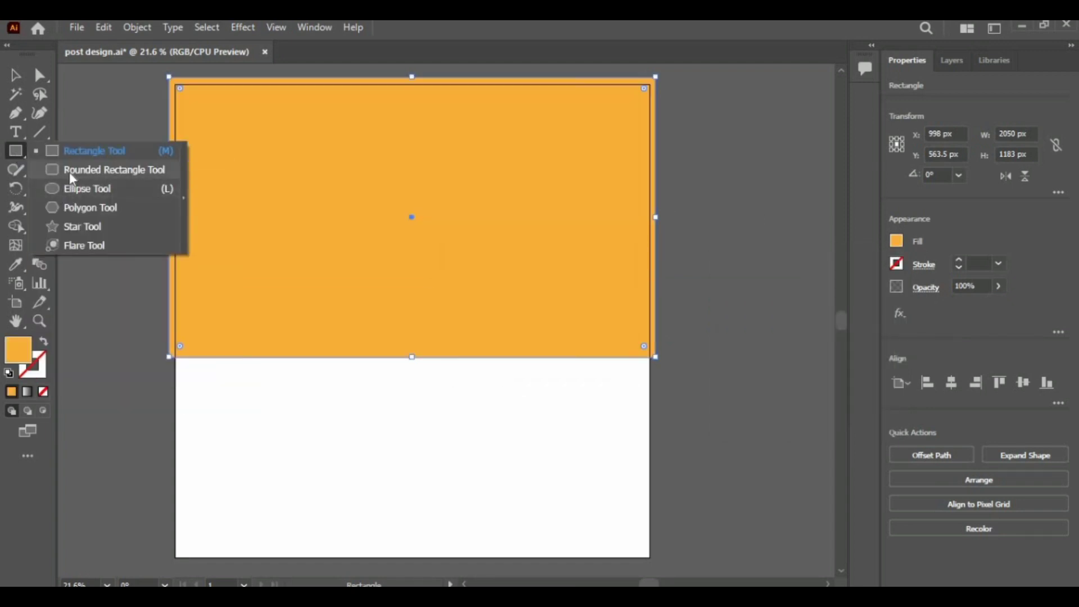
pyautogui.click(90, 162)
pyautogui.moveTo(149, 263); pyautogui.dragTo(476, 513)
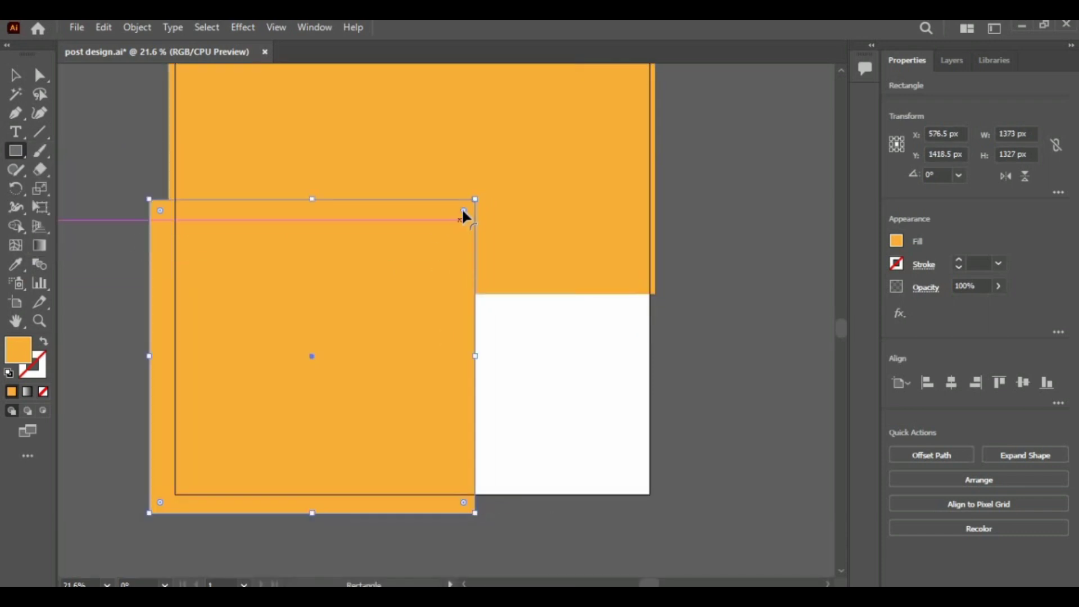
pyautogui.moveTo(463, 211); pyautogui.dragTo(59, 440)
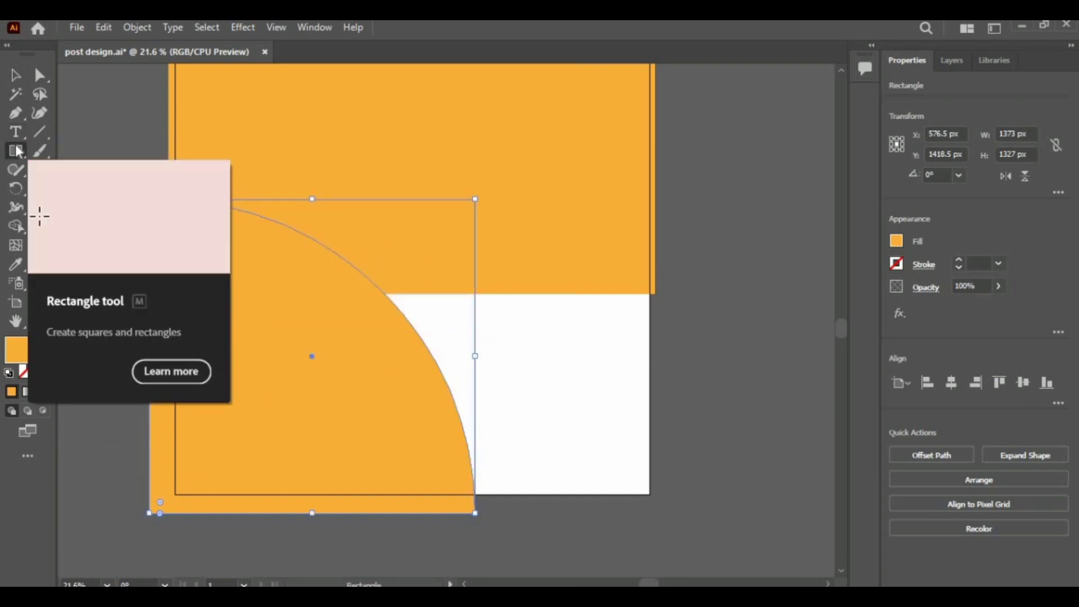
# - Draw a large triangle about 1619 × 1415 px with the Polygon tool and fill it dark green
pyautogui.moveTo(19, 151); pyautogui.dragTo(305, 260)
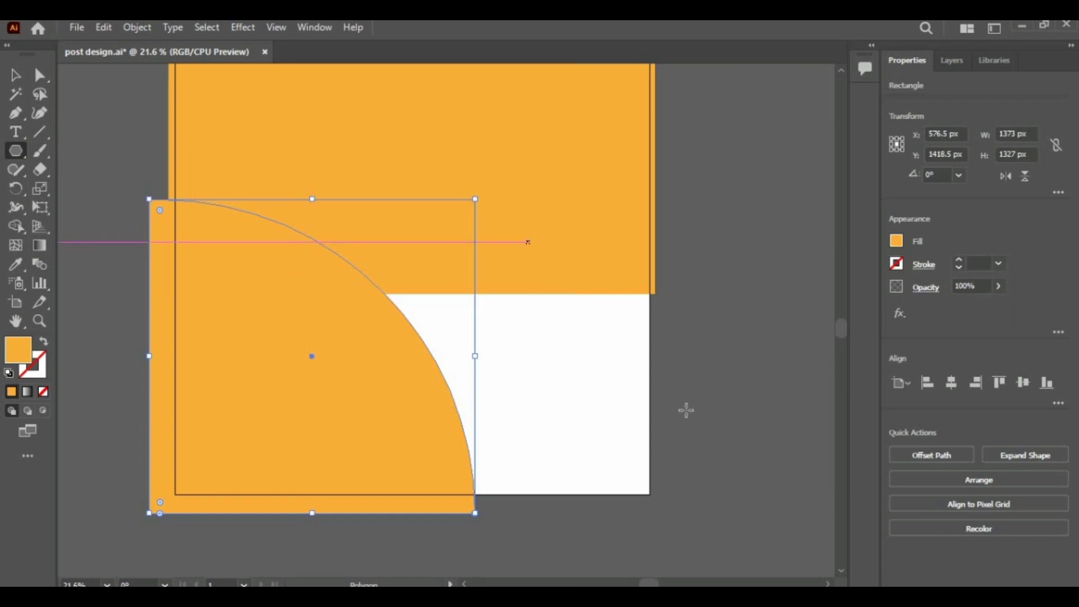
pyautogui.moveTo(686, 411); pyautogui.dragTo(334, 348)
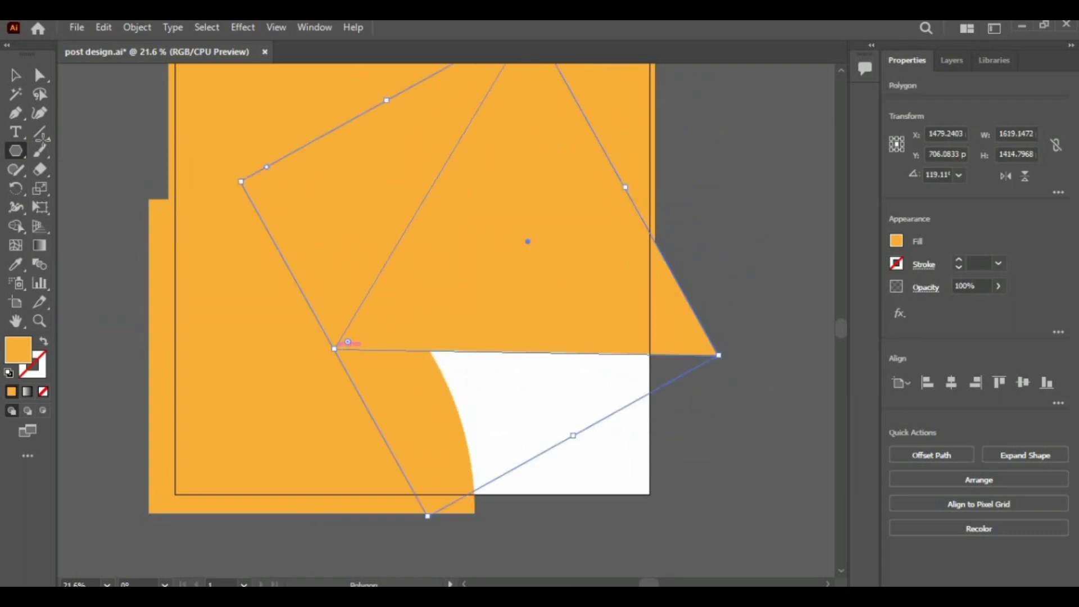
pyautogui.click(897, 242)
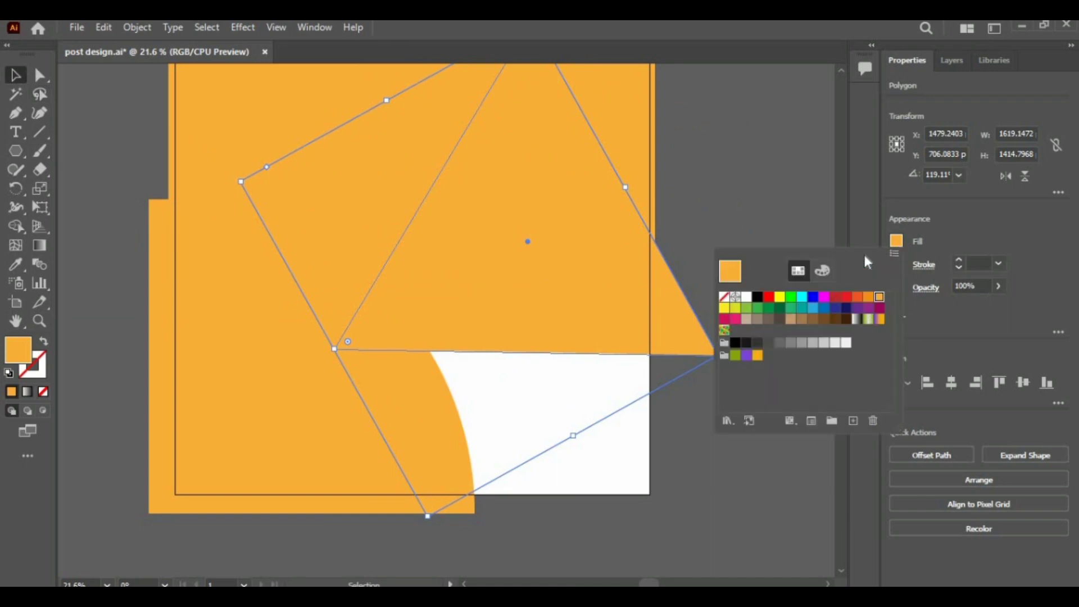
pyautogui.click(786, 313)
# - Move the green triangle down to the artboard's lower-right area and straighten its rotation to 120°
pyautogui.moveTo(597, 261); pyautogui.dragTo(606, 396)
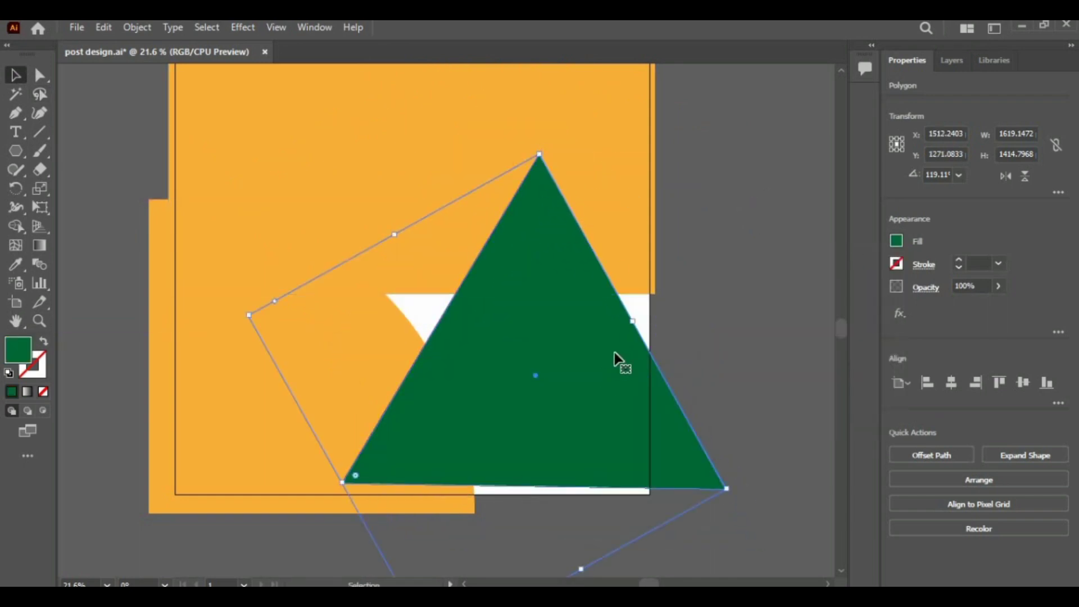
pyautogui.moveTo(635, 318); pyautogui.dragTo(669, 289)
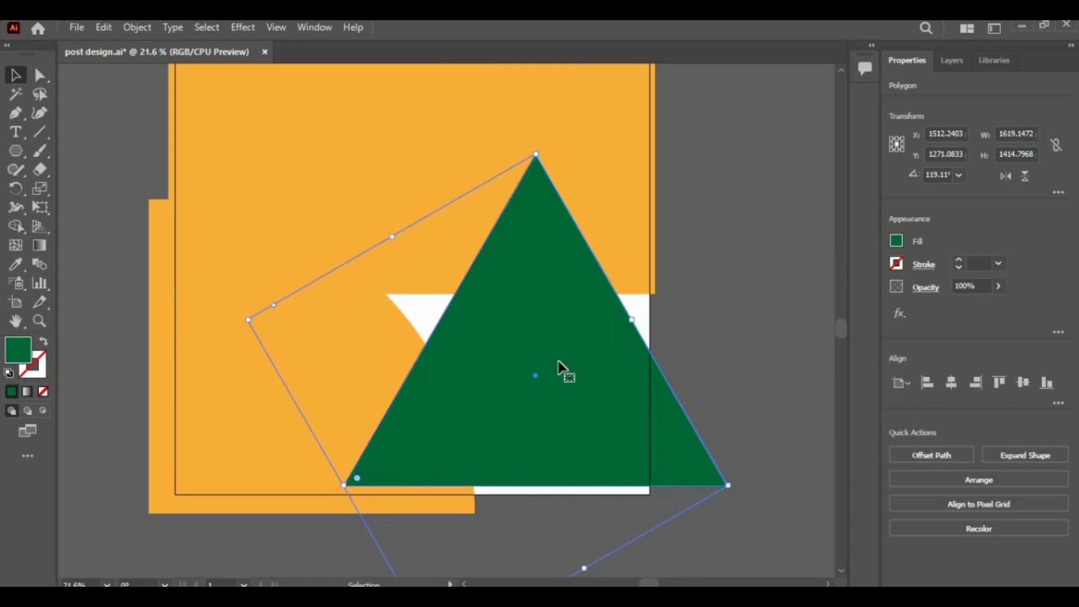
pyautogui.moveTo(358, 478); pyautogui.dragTo(335, 514)
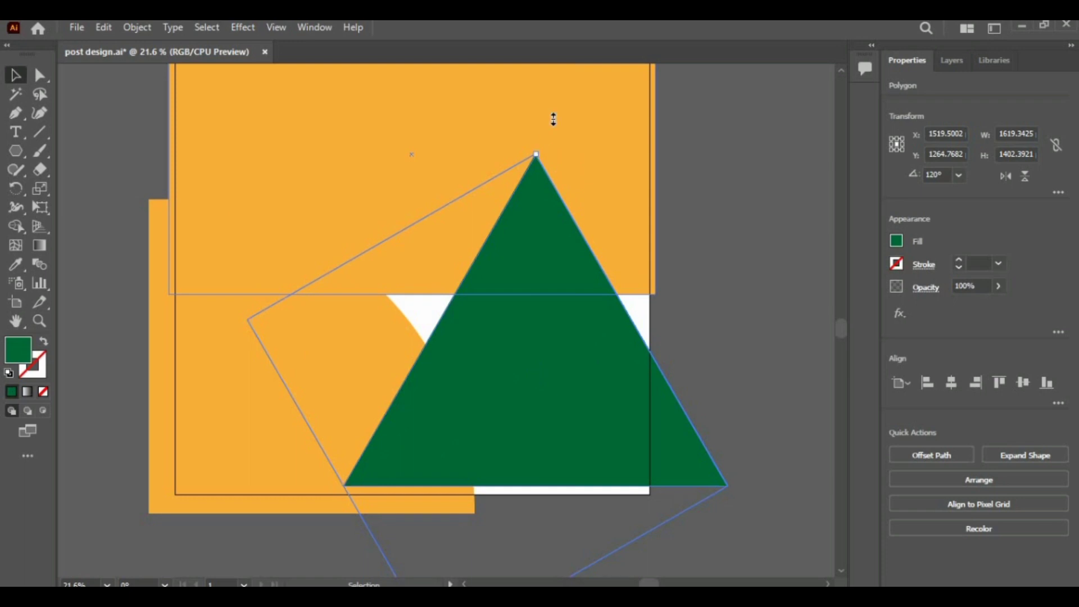
# - Enlarge and rotate the green triangle, placing it behind the rounded orange shape so it covers the artboard's lower-right corner
pyautogui.moveTo(553, 119); pyautogui.dragTo(584, 69)
pyautogui.moveTo(599, 329); pyautogui.dragTo(499, 432)
pyautogui.moveTo(495, 169); pyautogui.dragTo(652, 177)
pyautogui.moveTo(550, 392); pyautogui.dragTo(558, 353)
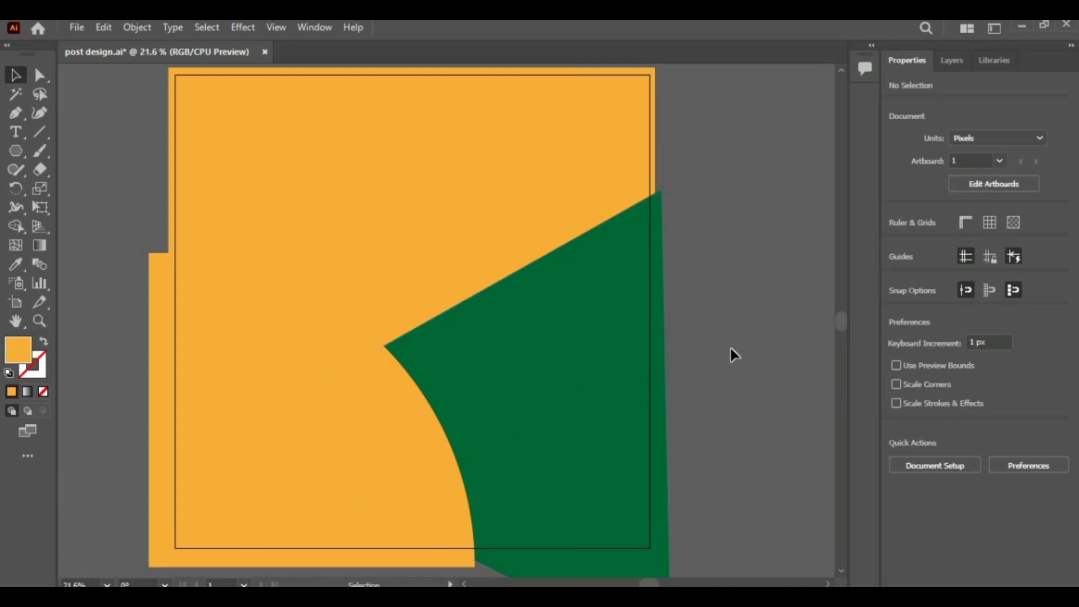
pyautogui.click(619, 338)
pyautogui.moveTo(619, 339)
pyautogui.mouseDown()
pyautogui.moveTo(622, 366)
pyautogui.moveTo(609, 352)
pyautogui.mouseUp()
pyautogui.click(729, 297)
# - Draw a lighter green rounded rectangle about 789 × 107 px across the right artboard edge near the dark green shape's upper corner
pyautogui.moveTo(15, 150); pyautogui.dragTo(53, 164)
pyautogui.moveTo(523, 148); pyautogui.dragTo(674, 183)
pyautogui.moveTo(600, 183); pyautogui.dragTo(498, 221)
pyautogui.click(16, 75)
# - Duplicate the light green bar downward at equal spacing to make a column of four bars
pyautogui.moveTo(588, 192); pyautogui.dragTo(619, 260)
pyautogui.click(736, 248)
pyautogui.hotkey('ctrl', 'd')
pyautogui.hotkey('ctrl', 'd')
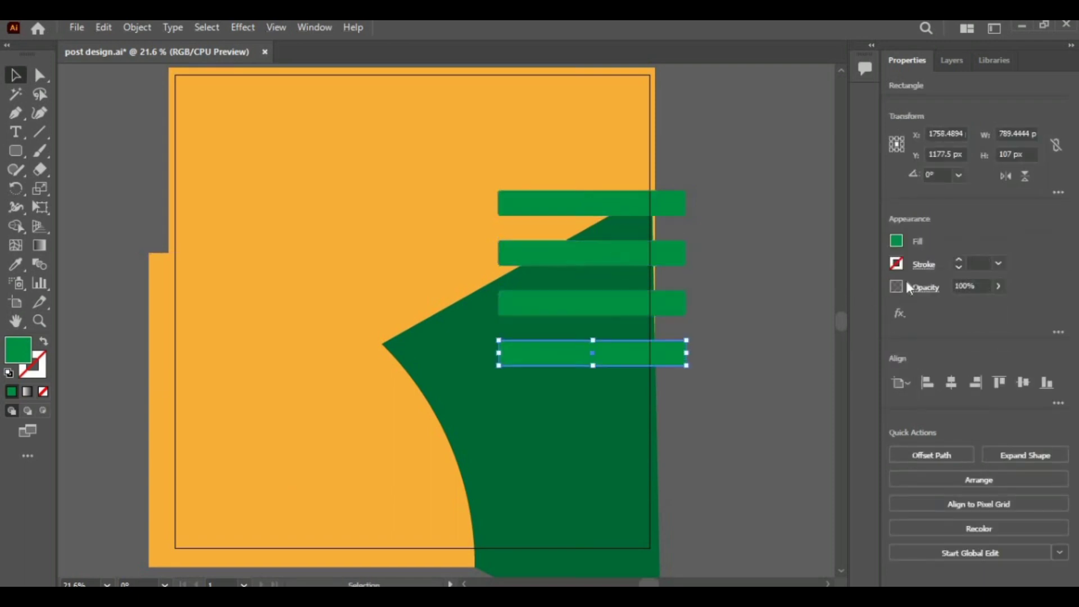
# - Select all four light green bars and shift them slightly left together
pyautogui.click(695, 309)
pyautogui.click(657, 204)
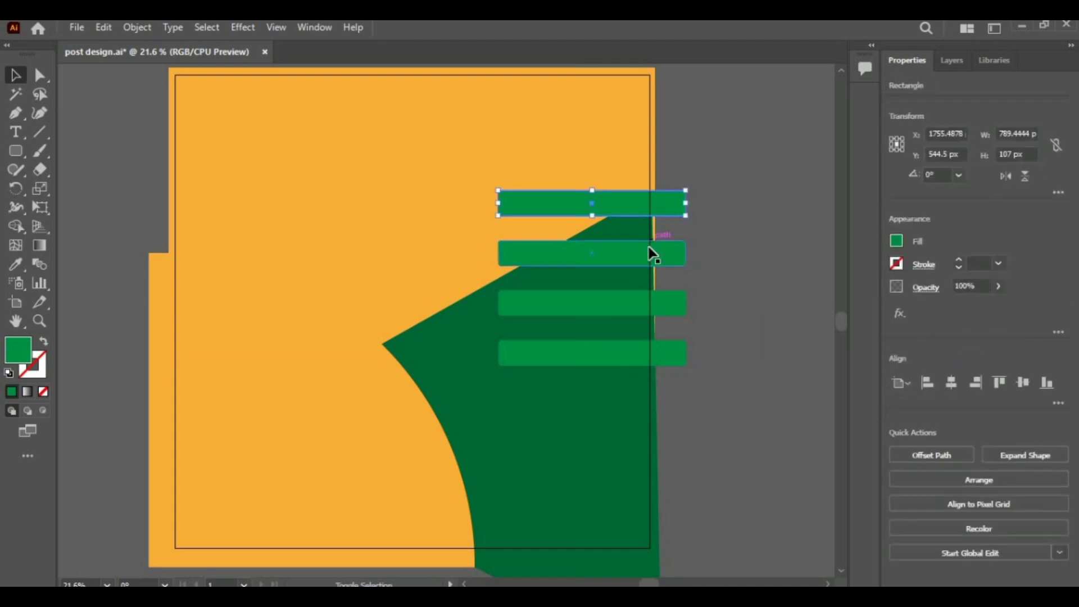
pyautogui.keyDown('shift'); pyautogui.click(650, 252); pyautogui.keyUp('shift')
pyautogui.keyDown('shift'); pyautogui.click(647, 307); pyautogui.keyUp('shift')
pyautogui.keyDown('shift'); pyautogui.click(642, 364); pyautogui.keyUp('shift')
pyautogui.moveTo(643, 365); pyautogui.dragTo(624, 366)
pyautogui.click(740, 273)
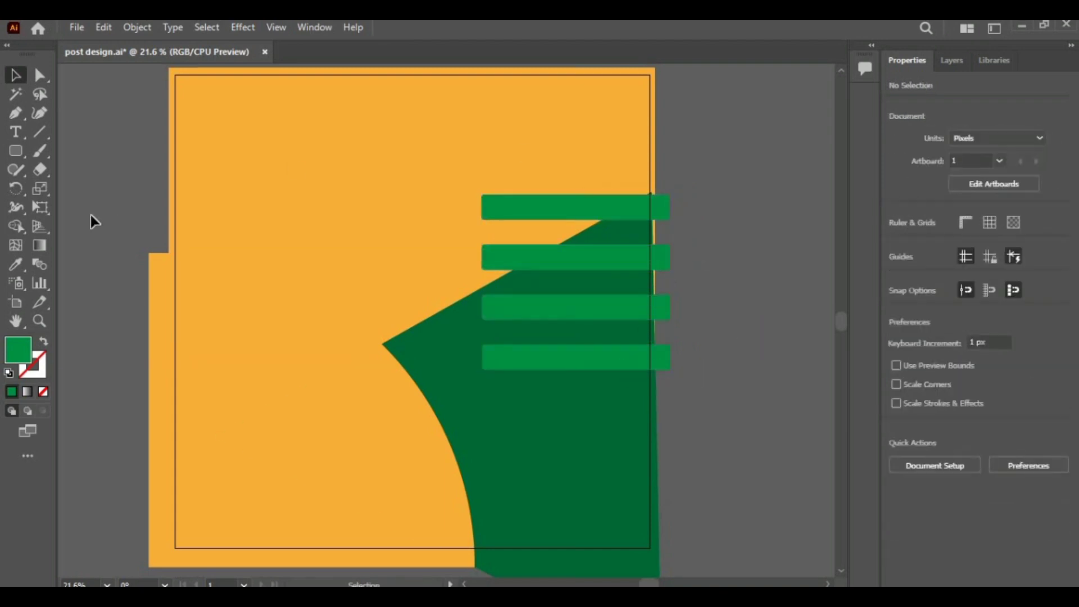
# - Add the text "Creative" at 57 pt in the upper-left area of the orange background
pyautogui.click(15, 132)
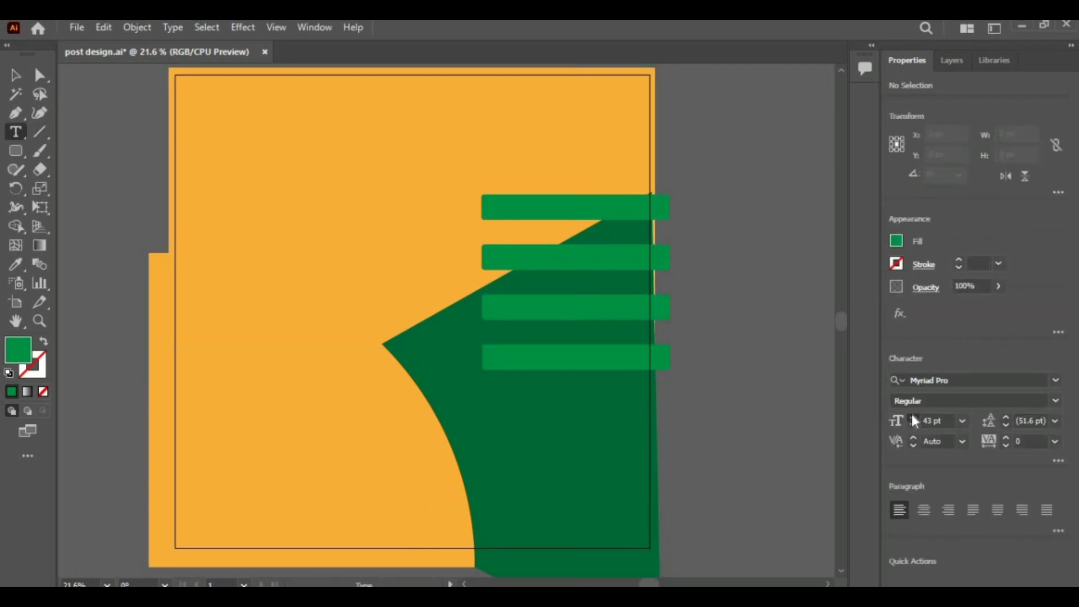
pyautogui.click(288, 149)
pyautogui.press('BackSpace')
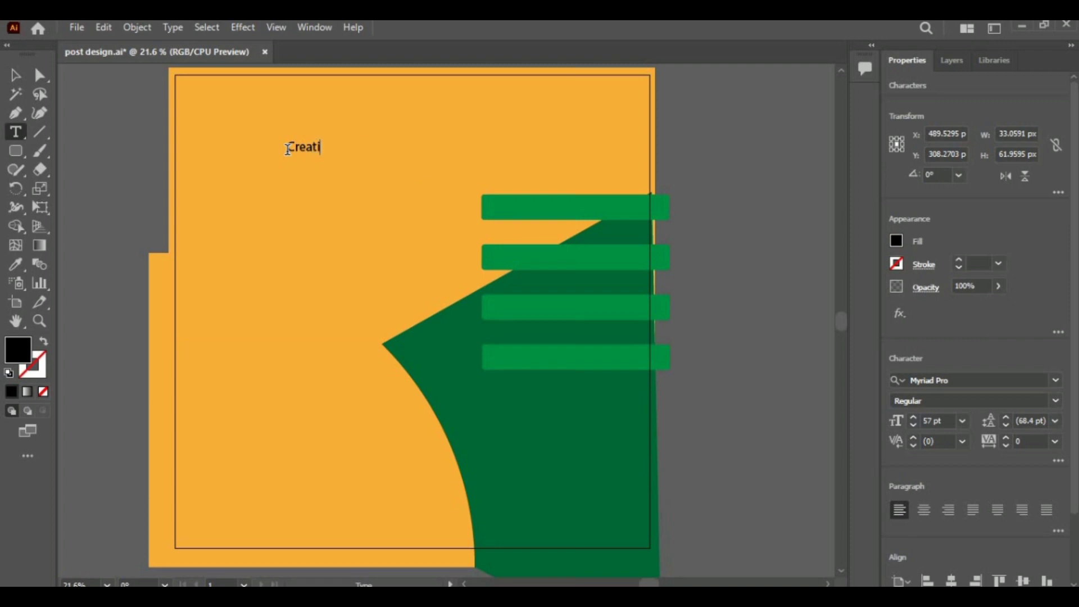
pyautogui.click(14, 75)
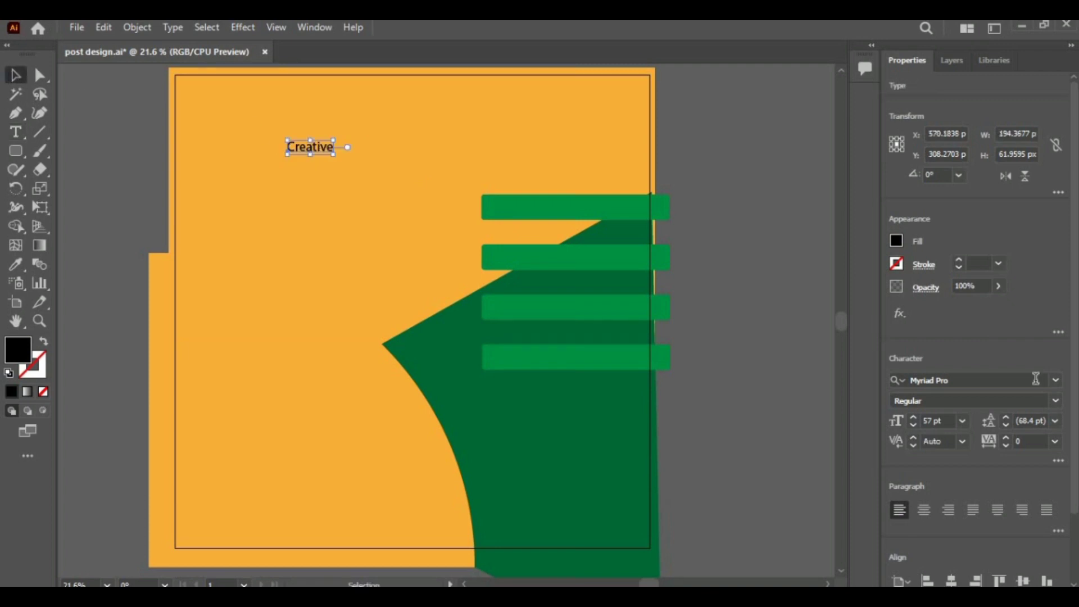
# - Set the "Creative" text in Times New Roman, then enlarge it and place it near the artboard's upper-left corner
pyautogui.click(1056, 383)
pyautogui.click(950, 498)
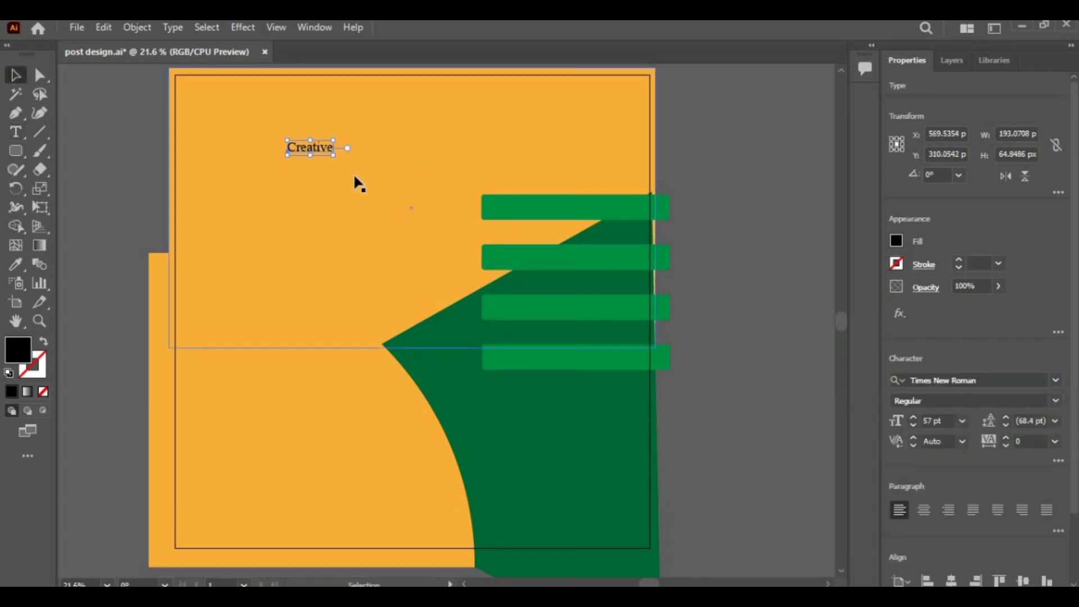
pyautogui.moveTo(333, 155); pyautogui.dragTo(368, 167)
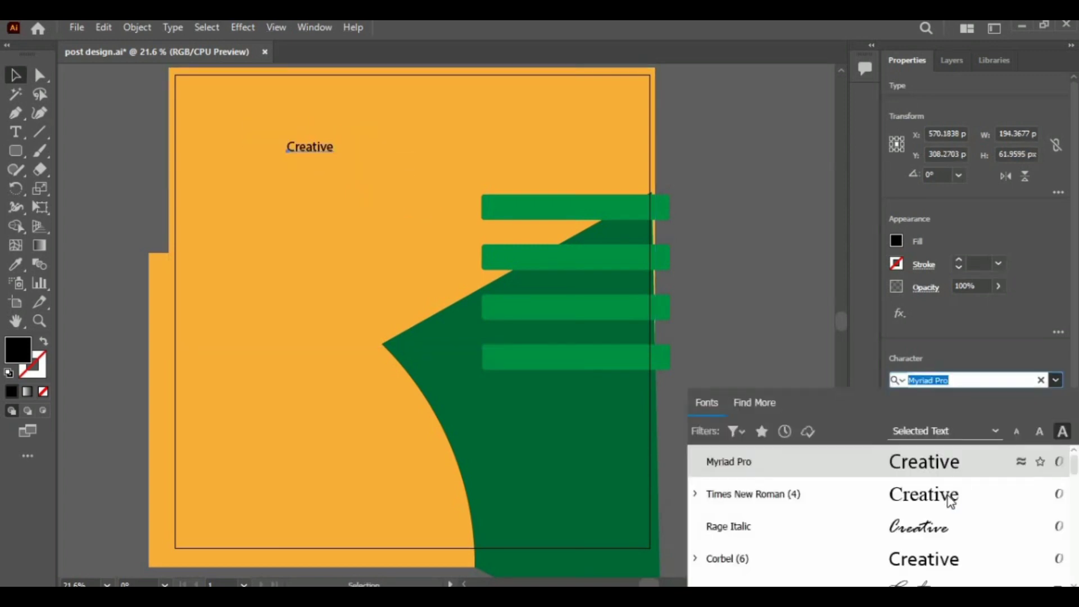
pyautogui.click(950, 498)
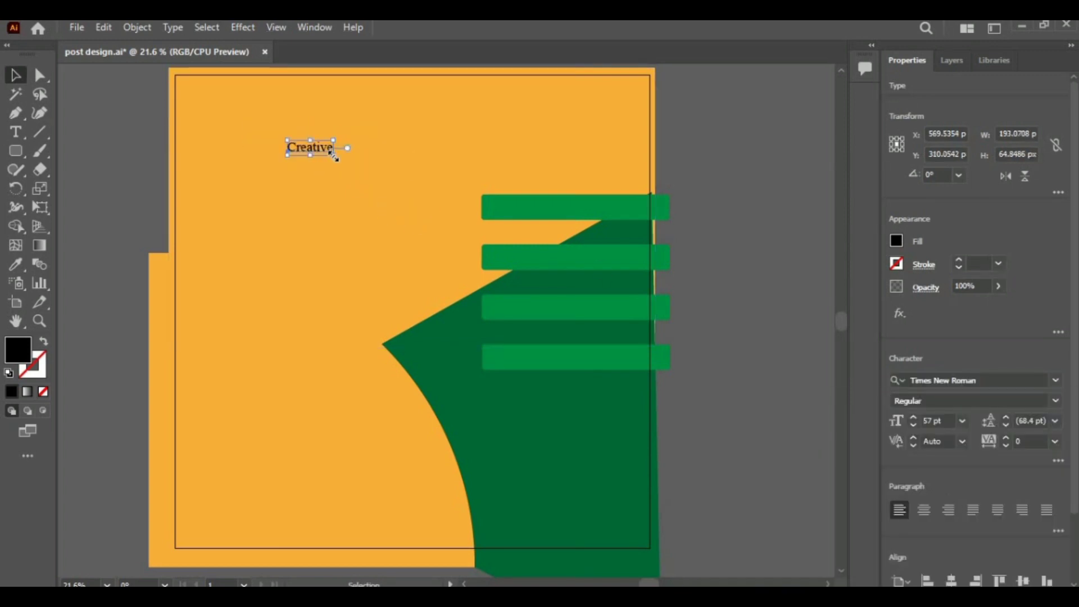
pyautogui.moveTo(337, 156); pyautogui.dragTo(368, 169)
pyautogui.moveTo(306, 138); pyautogui.dragTo(261, 112)
pyautogui.click(125, 162)
# - Add the text "Marketing" on the orange background below and right of "Creative"
pyautogui.click(16, 133)
pyautogui.click(365, 227)
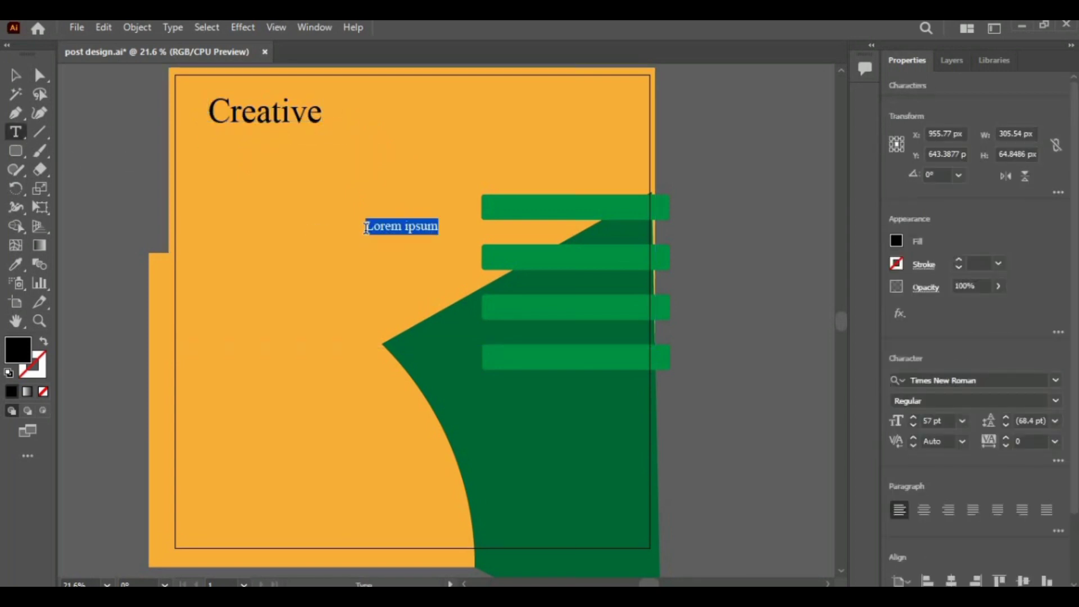
pyautogui.press('BackSpace')
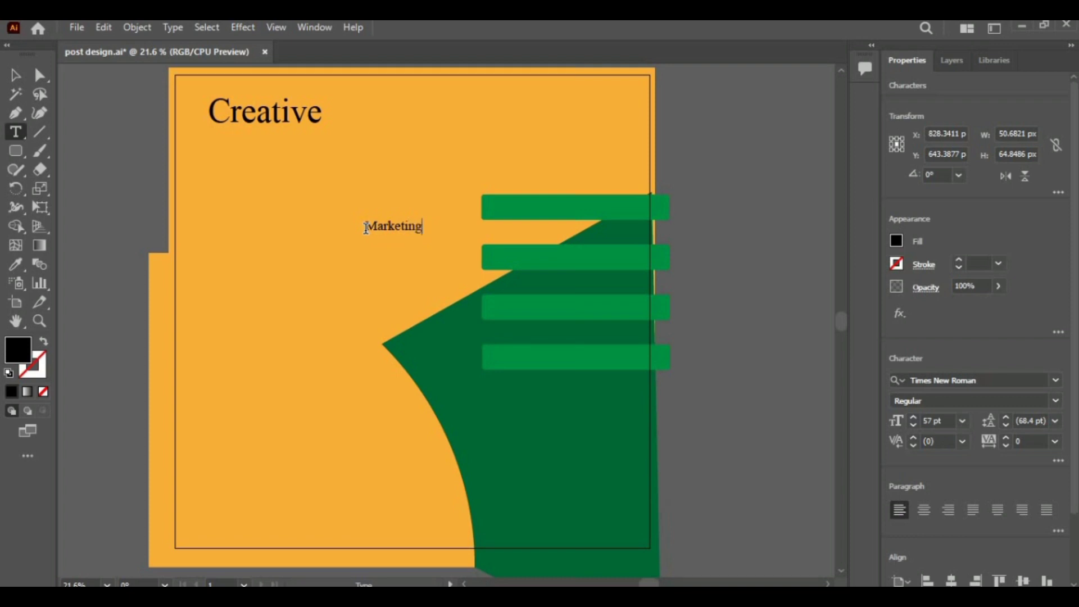
pyautogui.click(15, 75)
# - Enlarge the "Marketing" text to about 130 pt and place it directly beneath "Creative"
pyautogui.click(913, 417)
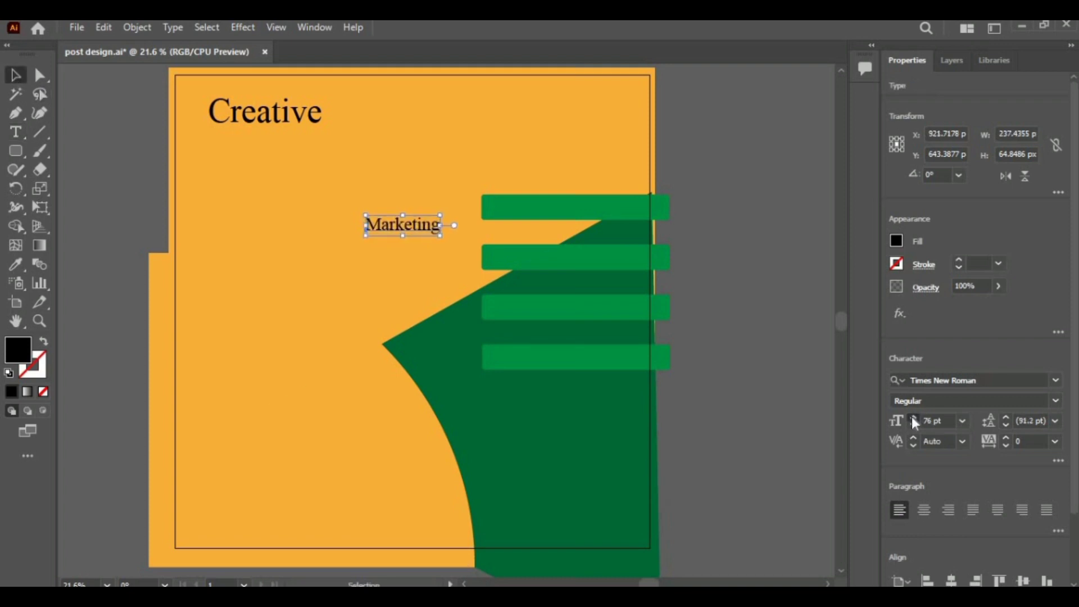
pyautogui.moveTo(368, 239); pyautogui.dragTo(343, 243)
pyautogui.moveTo(395, 224); pyautogui.dragTo(271, 145)
# - Browse the installed fonts and apply Dove of Peace Personal Use to the "Marketing" text
pyautogui.click(1053, 381)
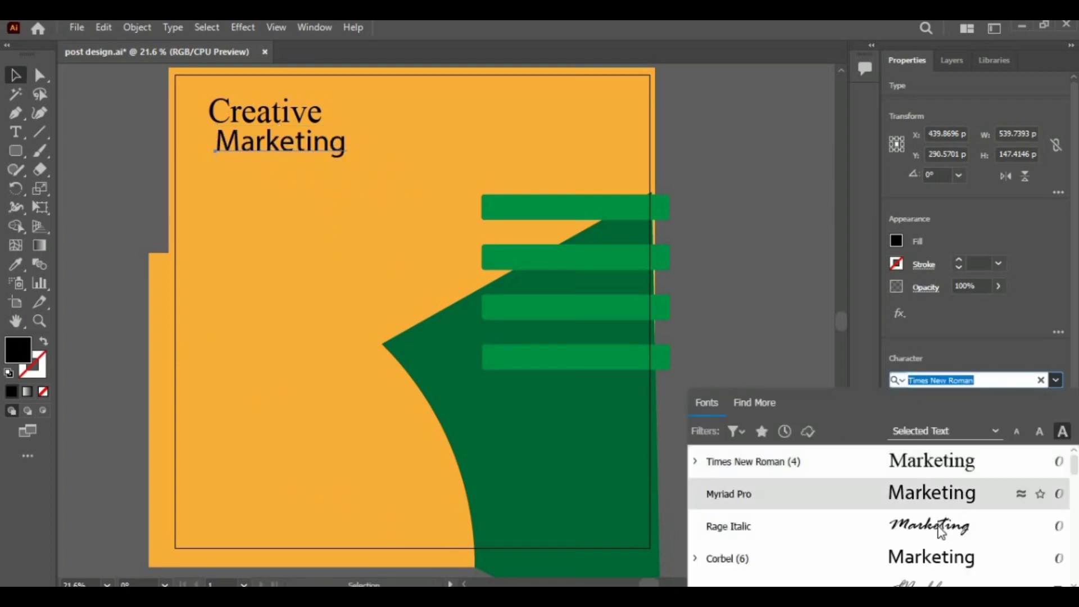
pyautogui.scroll(-3, 938, 534)
pyautogui.scroll(-5, 939, 534)
pyautogui.scroll(-3, 938, 505)
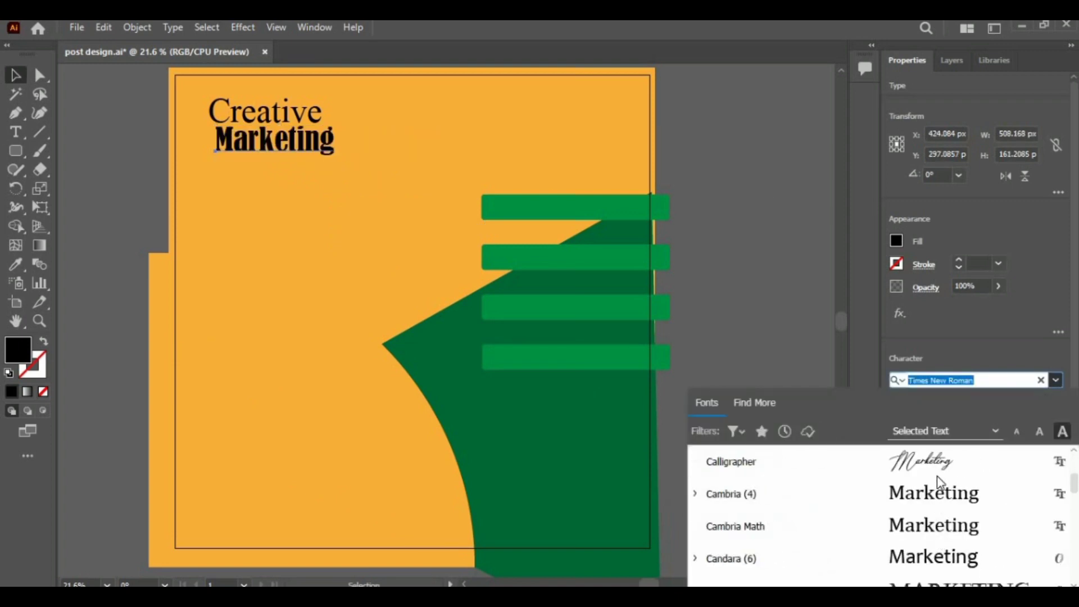
pyautogui.scroll(-8, 955, 540)
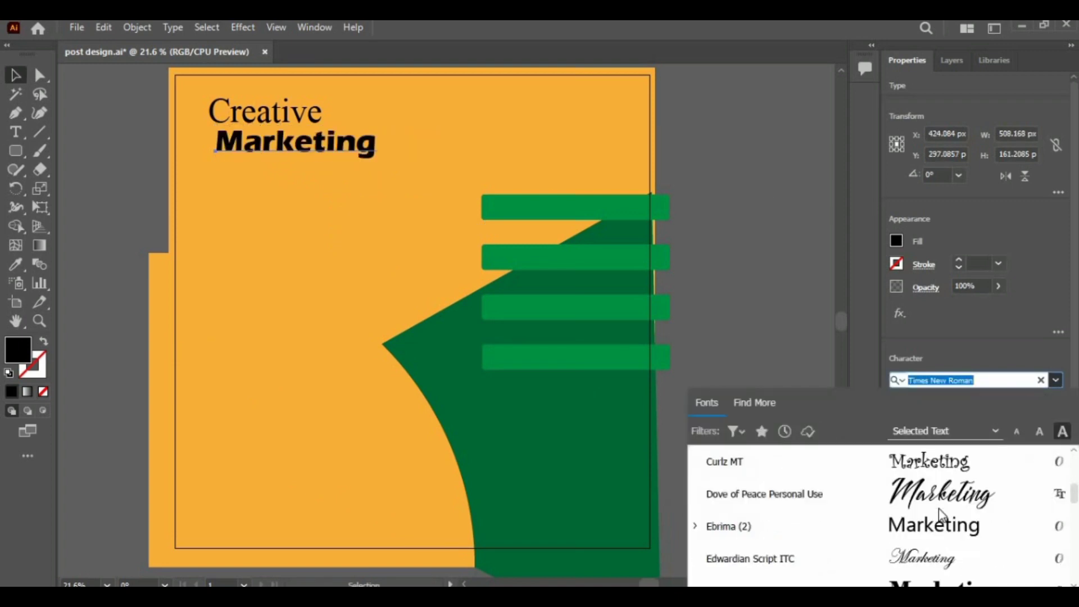
pyautogui.scroll(2, 938, 548)
pyautogui.click(933, 580)
# - Set the "Marketing" text in Rage Italic, then enlarge it and position it just below "Creative"
pyautogui.moveTo(302, 149); pyautogui.dragTo(310, 157)
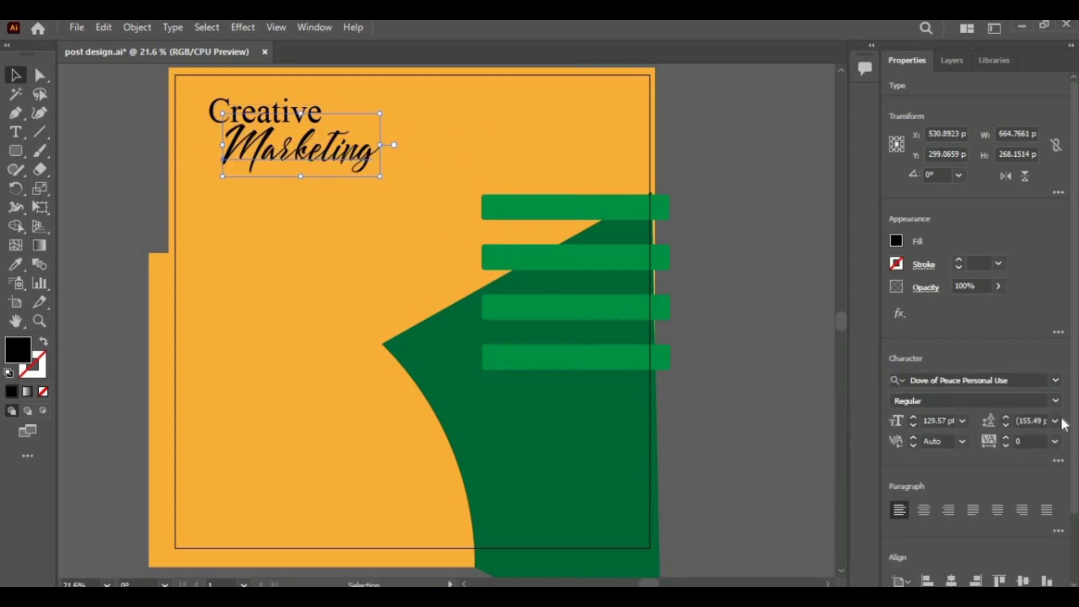
pyautogui.click(1056, 381)
pyautogui.click(960, 552)
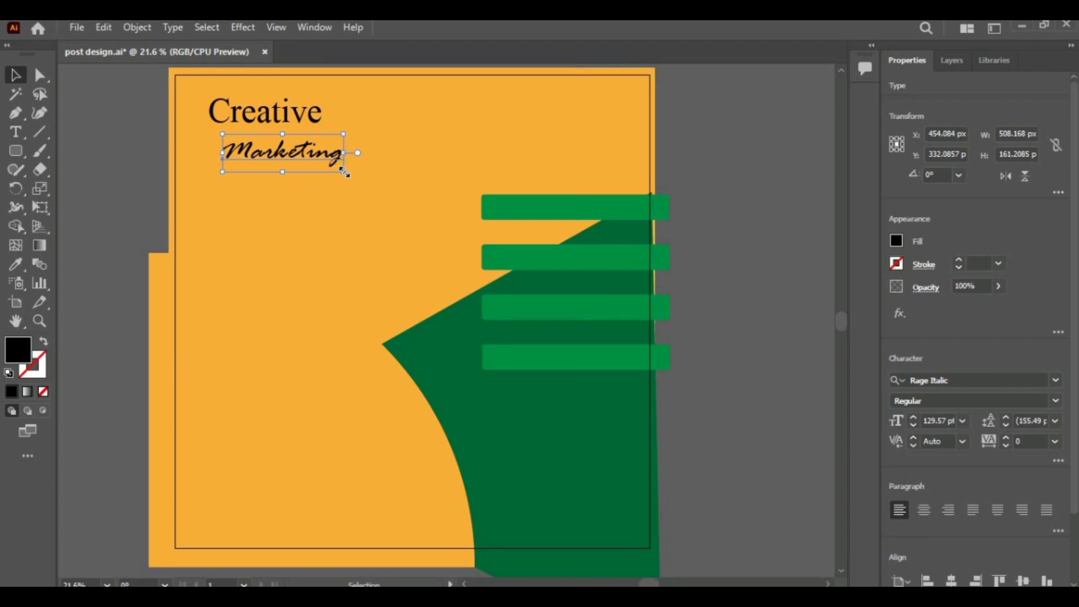
pyautogui.moveTo(345, 171); pyautogui.dragTo(366, 194)
pyautogui.moveTo(319, 153)
pyautogui.mouseDown()
pyautogui.moveTo(342, 140)
pyautogui.moveTo(336, 148)
pyautogui.mouseUp()
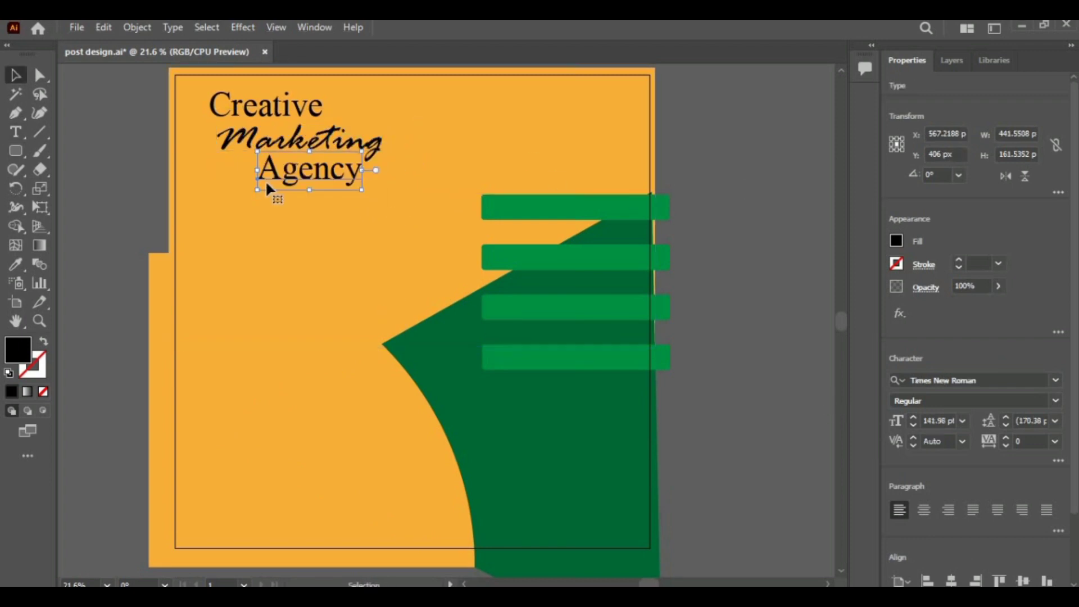
# - Scale the "Agency" text down to a small line tucked beneath the end of "Marketing"
pyautogui.moveTo(259, 190); pyautogui.dragTo(293, 183)
pyautogui.hotkey('ctrl', 'z')
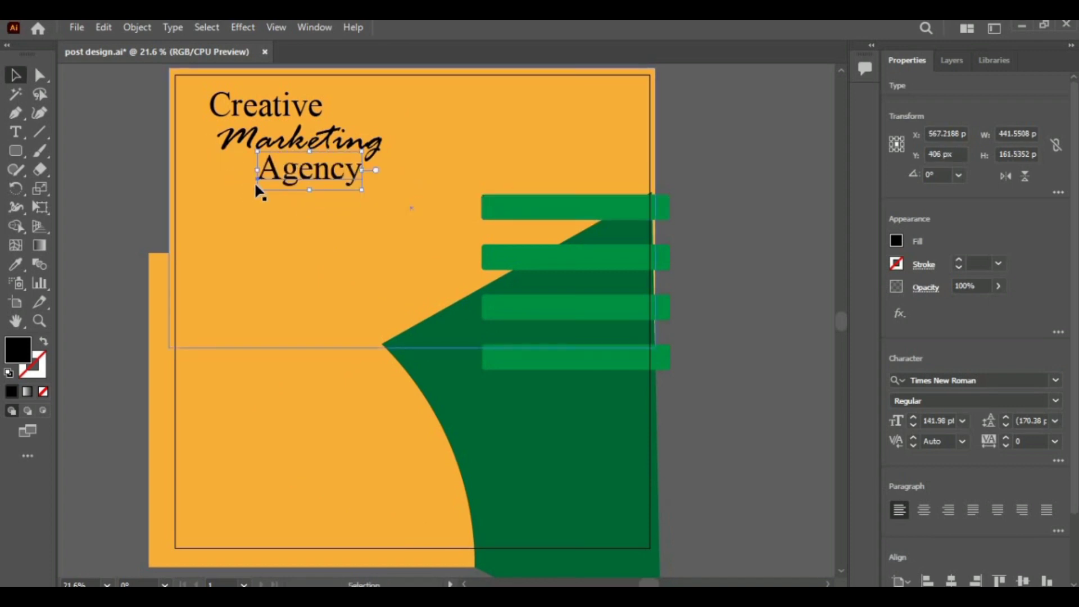
pyautogui.moveTo(257, 191); pyautogui.dragTo(336, 165)
pyautogui.click(740, 210)
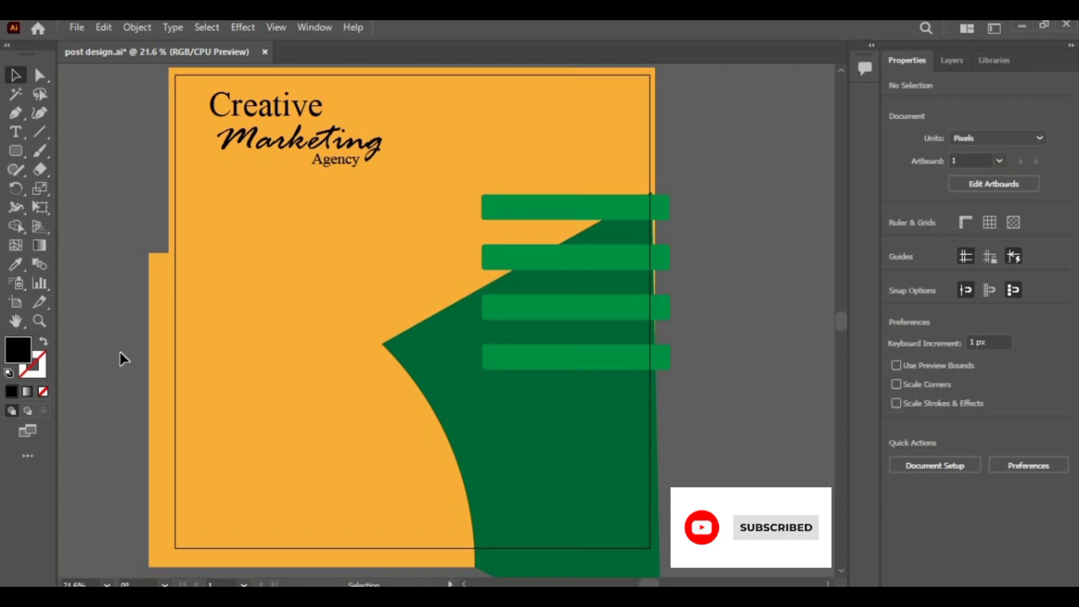
# - Draw a circle about 838 px in diameter with the Ellipse tool and move it to the artboard's left edge below the title
pyautogui.click(14, 153)
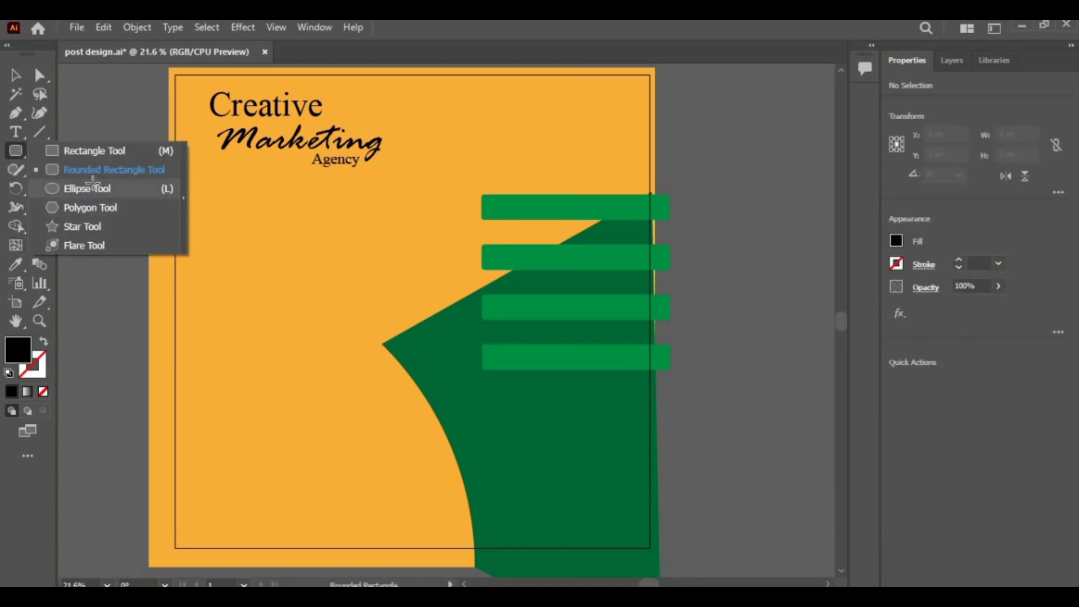
pyautogui.click(90, 188)
pyautogui.moveTo(162, 274); pyautogui.dragTo(360, 470)
pyautogui.click(15, 75)
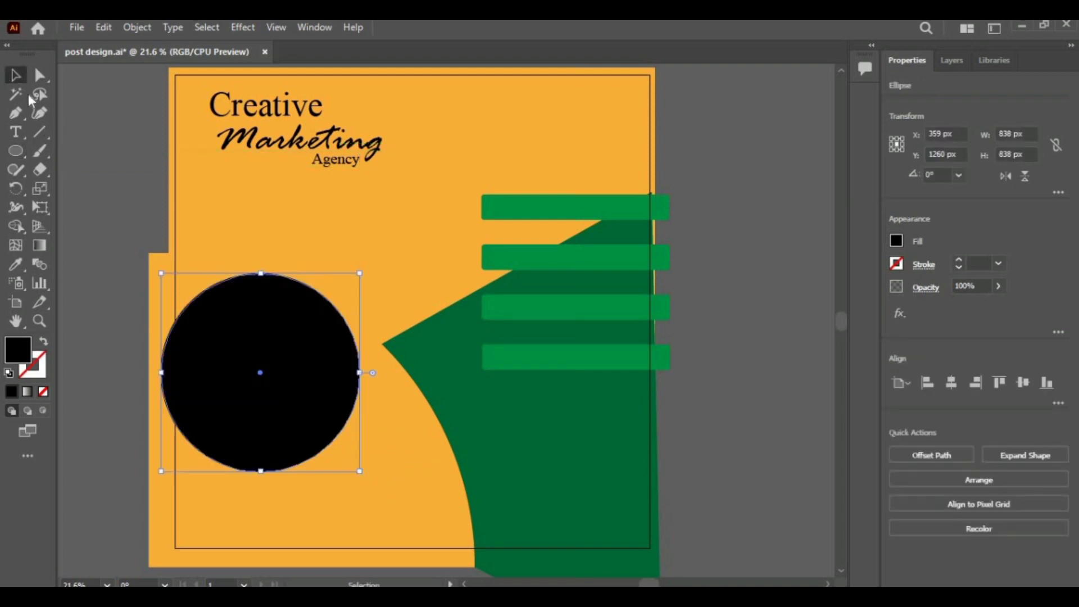
pyautogui.moveTo(221, 291); pyautogui.dragTo(244, 309)
# - Remove the circle's fill and give it a black 3 pt stroke
pyautogui.click(897, 239)
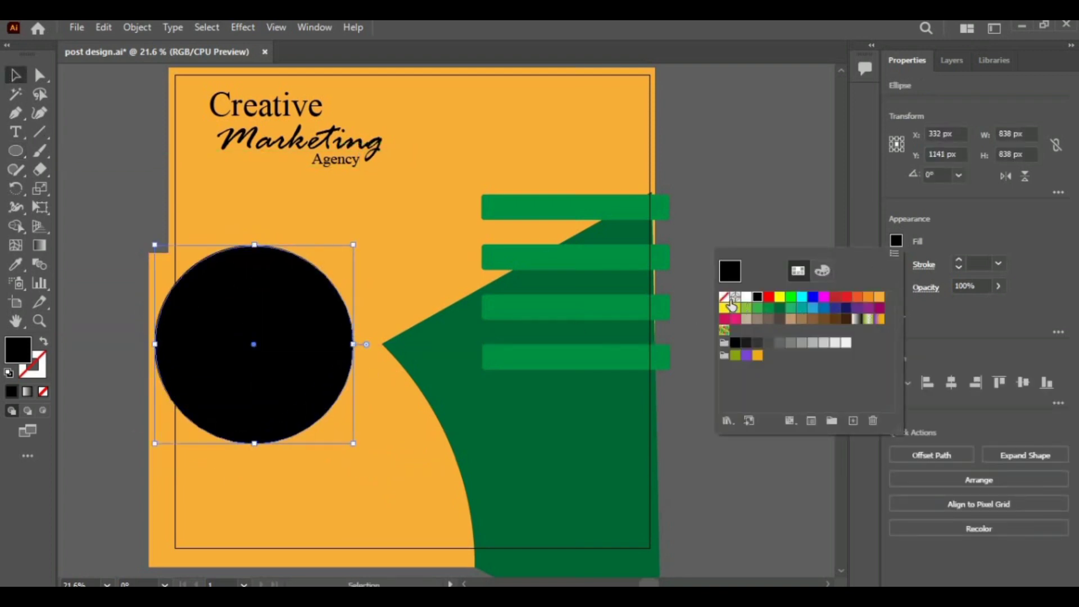
pyautogui.click(724, 297)
pyautogui.click(946, 237)
pyautogui.click(958, 260)
pyautogui.click(958, 259)
pyautogui.click(958, 260)
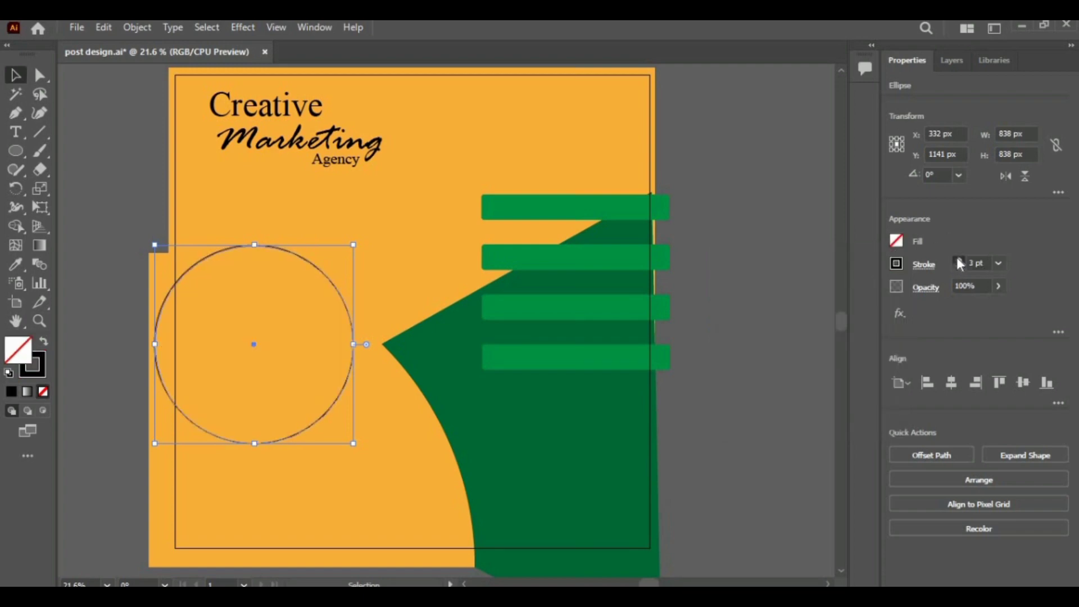
# - Give the circle outline a dark green stroke (R=0 G=104 B=55) with a weight of 10 pt
pyautogui.click(959, 260)
pyautogui.click(958, 260)
pyautogui.click(958, 259)
pyautogui.click(958, 259)
pyautogui.click(958, 260)
pyautogui.click(896, 263)
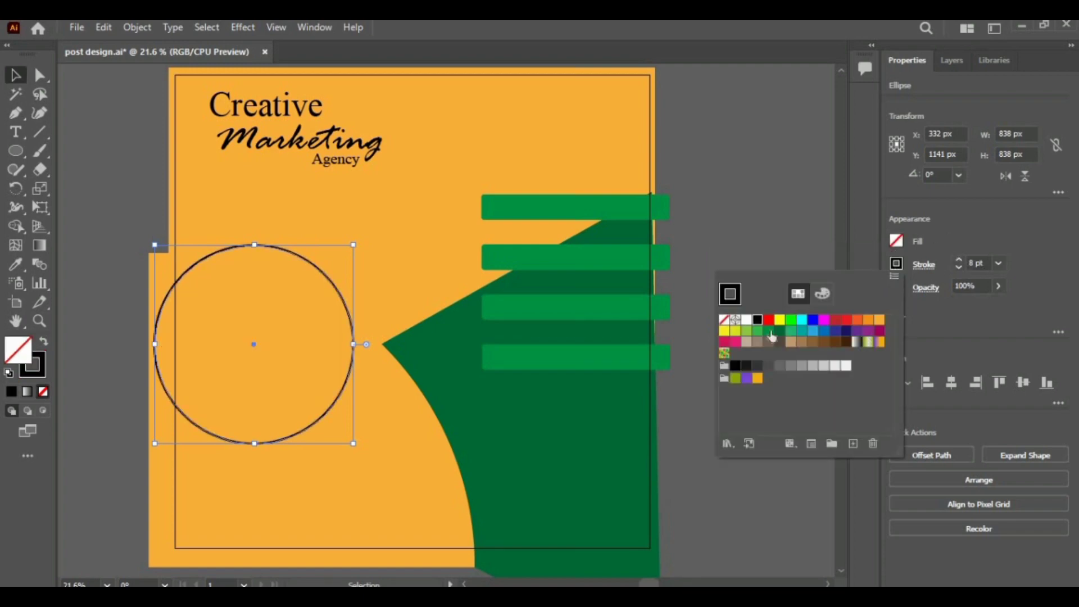
pyautogui.click(757, 332)
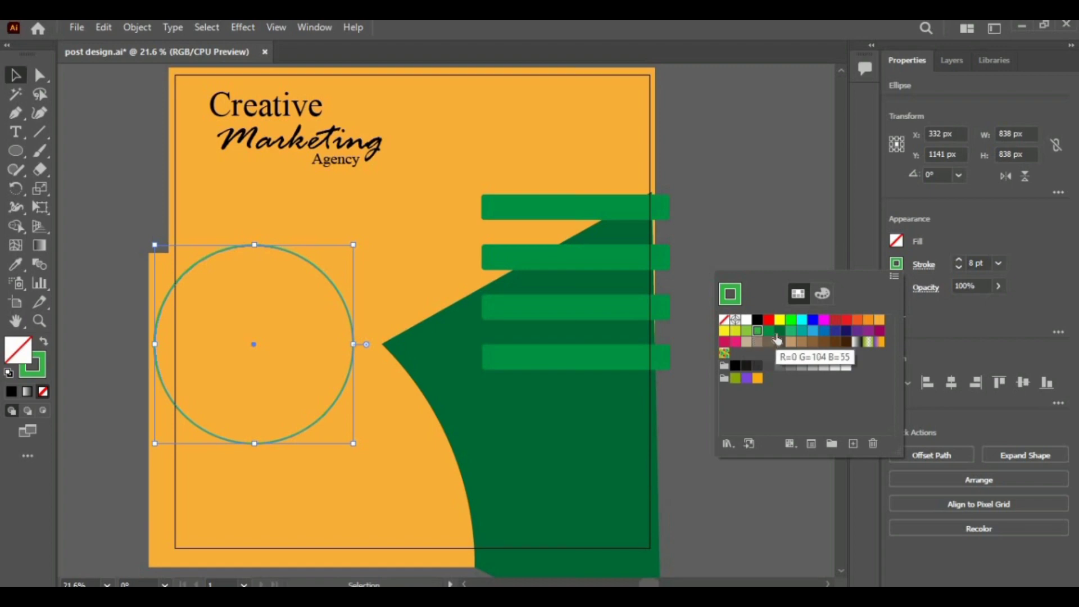
pyautogui.click(779, 332)
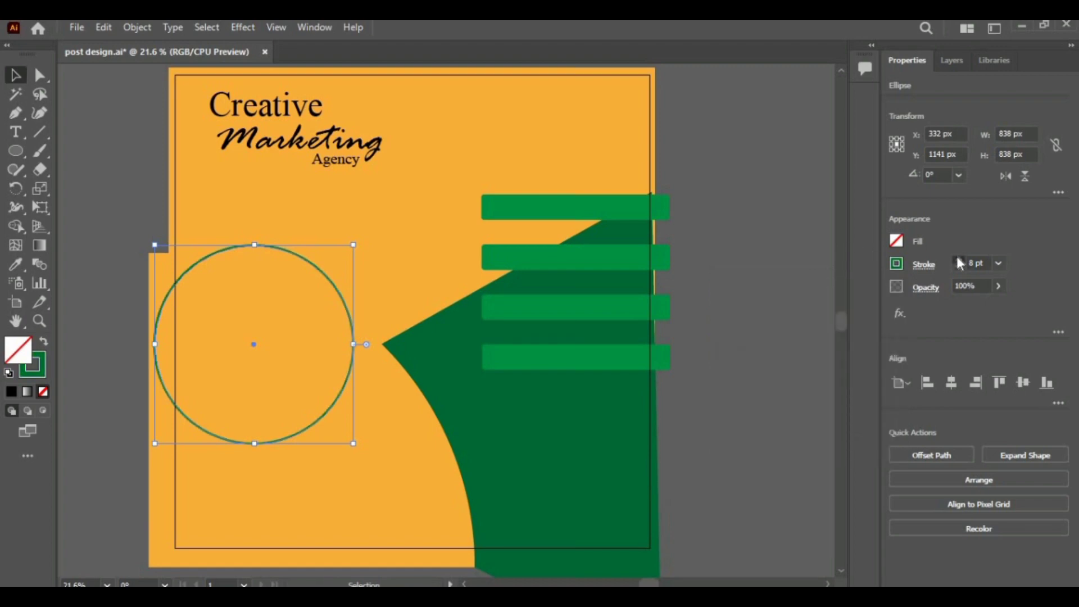
pyautogui.click(800, 256)
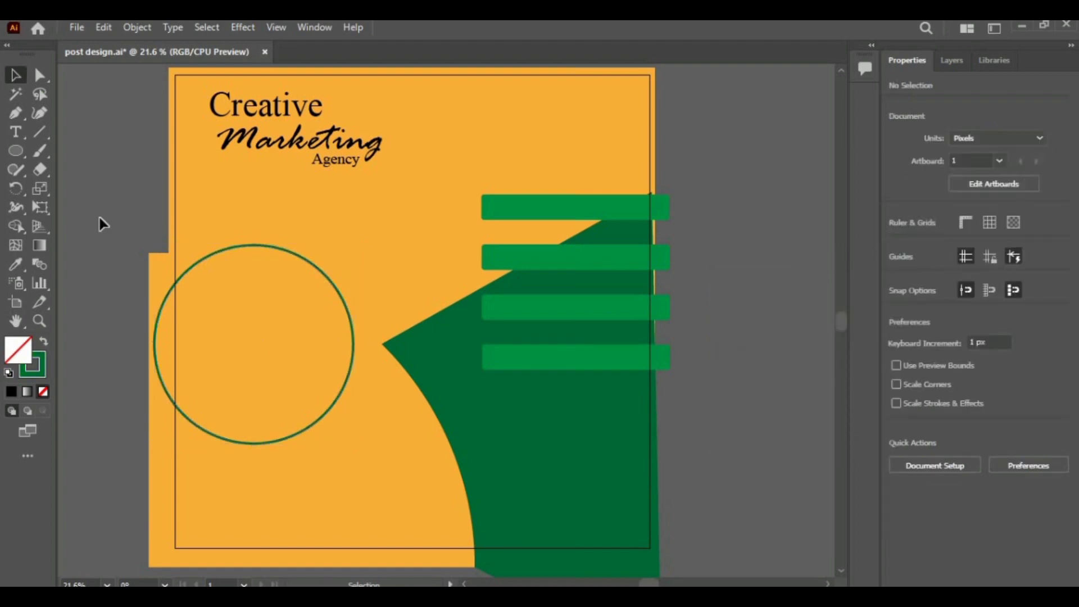
# - Duplicate the green circle and place the copy exactly over the original
pyautogui.click(224, 252)
pyautogui.moveTo(224, 250); pyautogui.dragTo(445, 219)
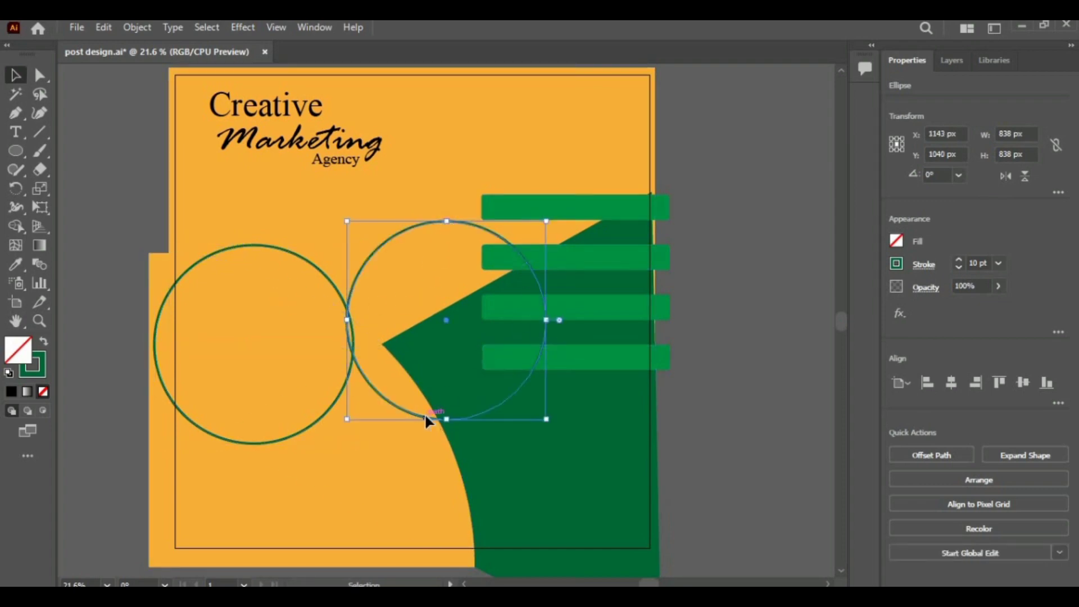
pyautogui.moveTo(423, 413); pyautogui.dragTo(234, 443)
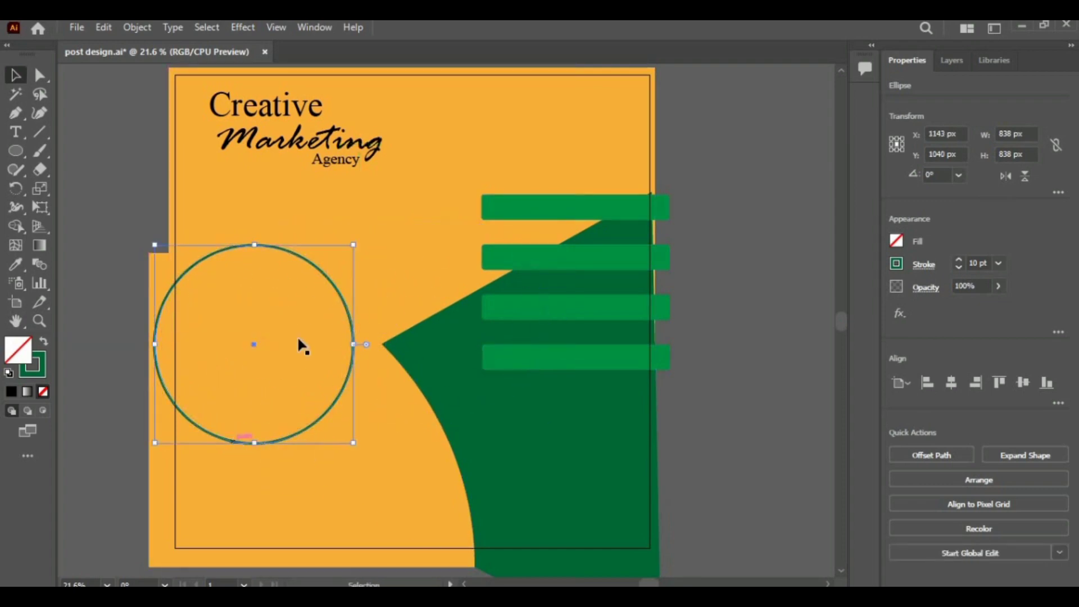
pyautogui.keyDown('shift'); pyautogui.click(353, 246); pyautogui.keyUp('shift')
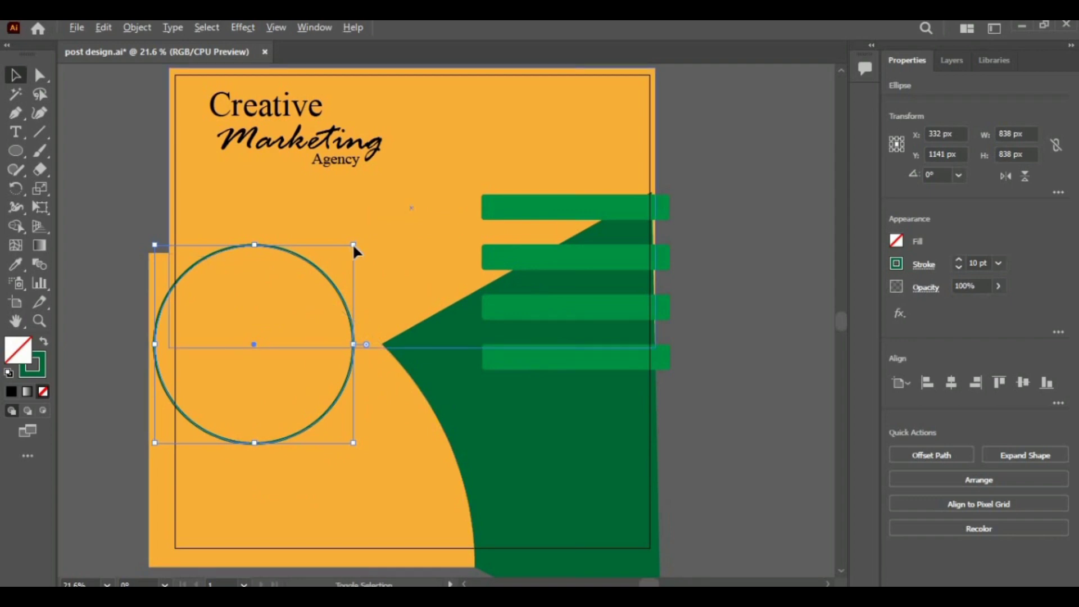
pyautogui.click(234, 440)
pyautogui.click(745, 347)
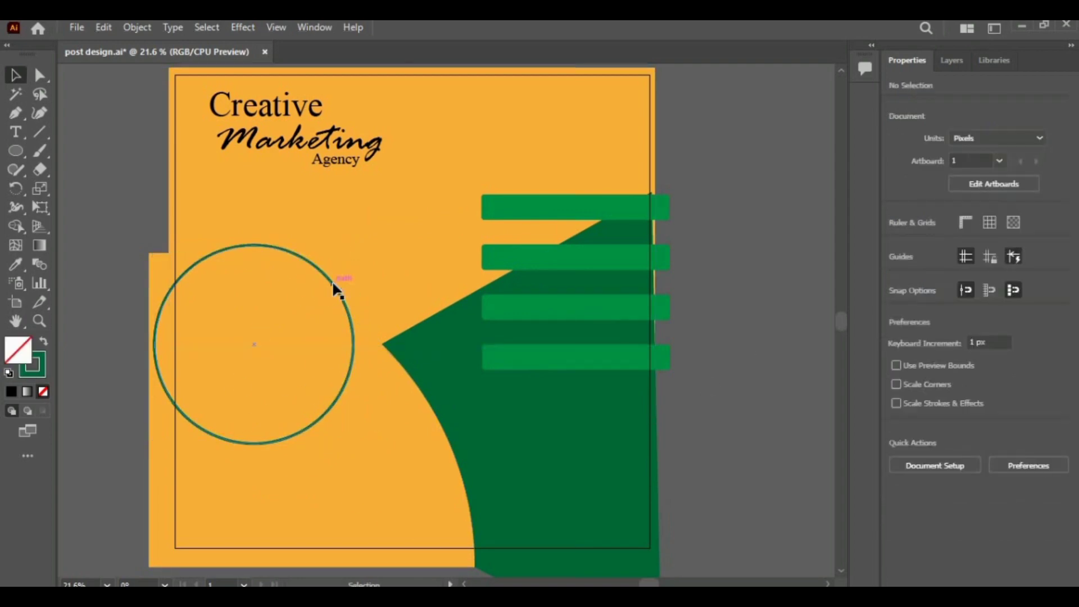
# - Scale the top circle about its centre to about 762 px and fill it with white
pyautogui.click(336, 284)
pyautogui.moveTo(356, 243); pyautogui.dragTo(344, 253)
pyautogui.click(896, 242)
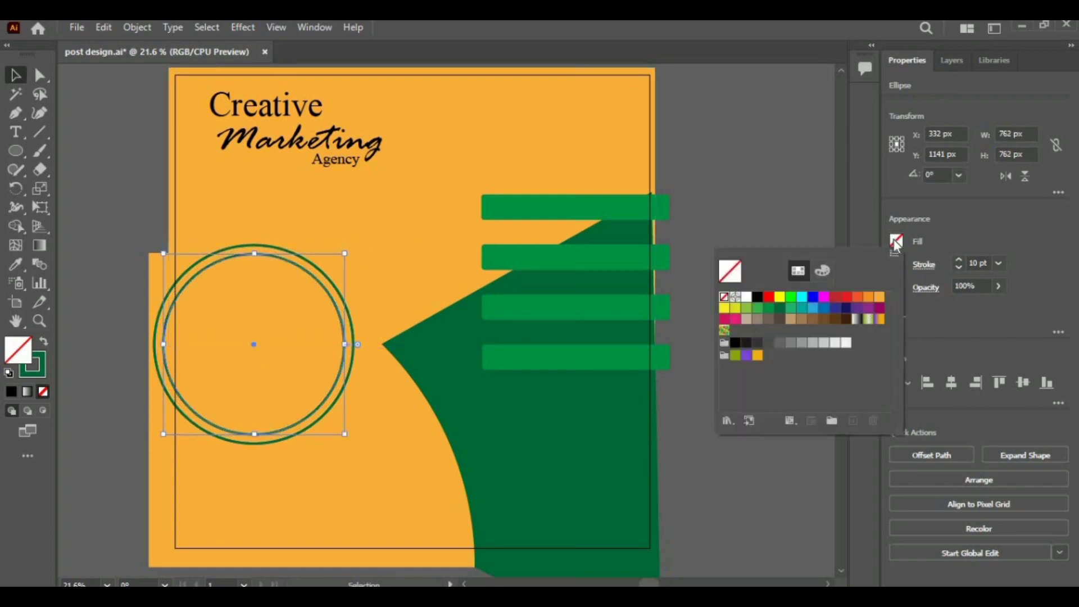
pyautogui.click(746, 297)
pyautogui.click(748, 202)
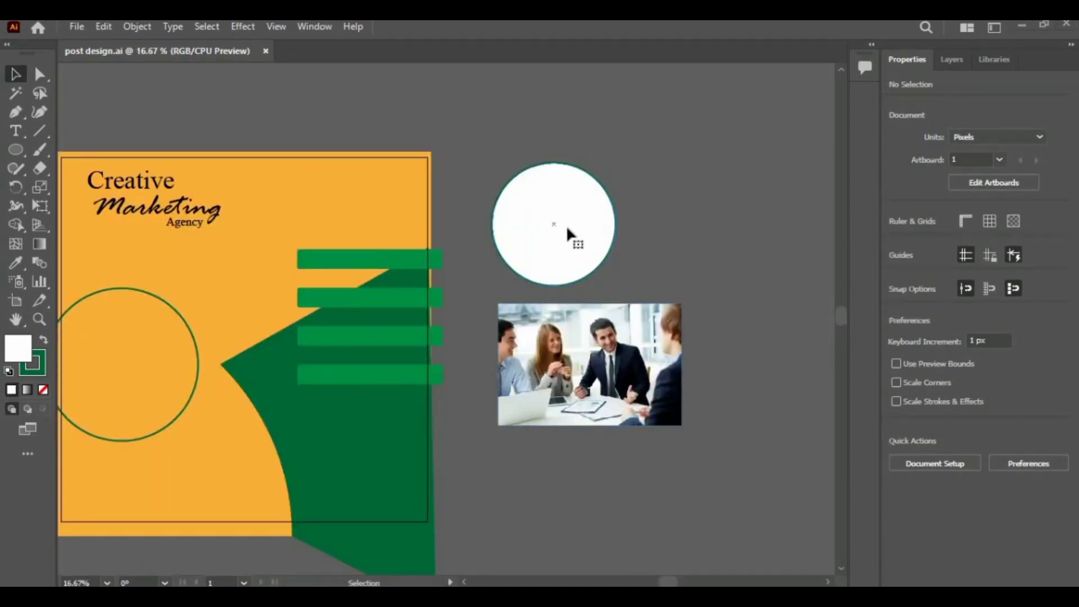
# - Centre the off-artboard white circle over the business meeting photo and make a clipping mask from both
pyautogui.click(568, 230)
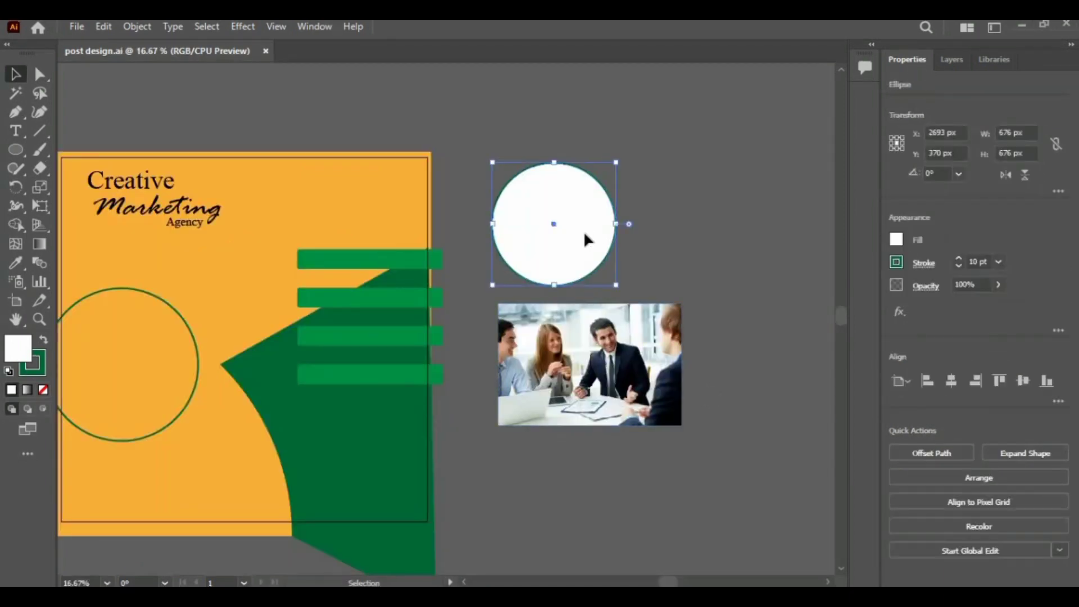
pyautogui.moveTo(584, 238); pyautogui.dragTo(620, 379)
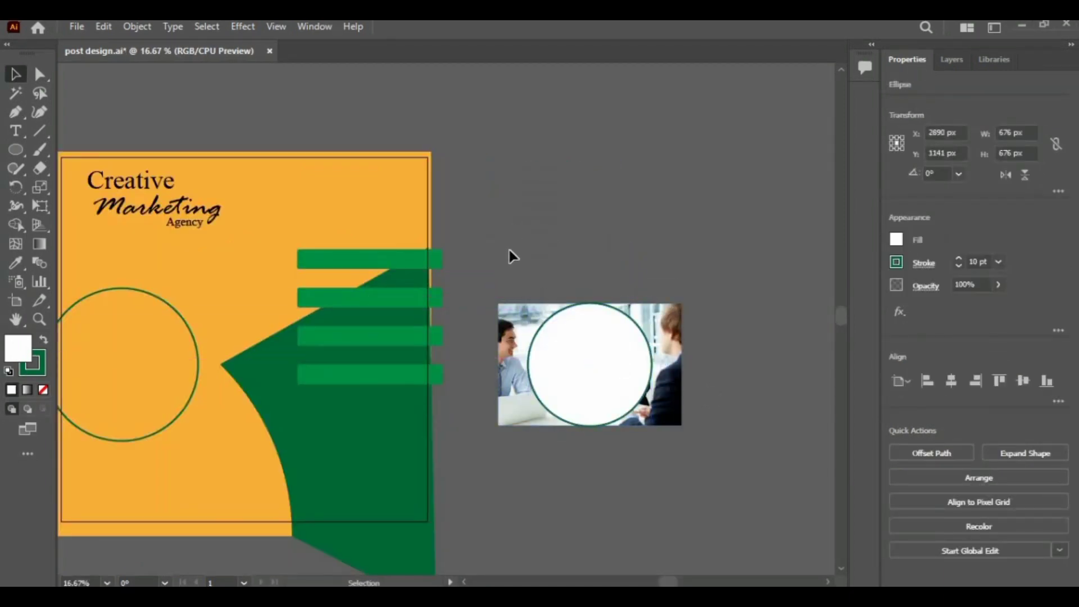
pyautogui.moveTo(513, 255); pyautogui.dragTo(666, 456)
pyautogui.rightClick(665, 457)
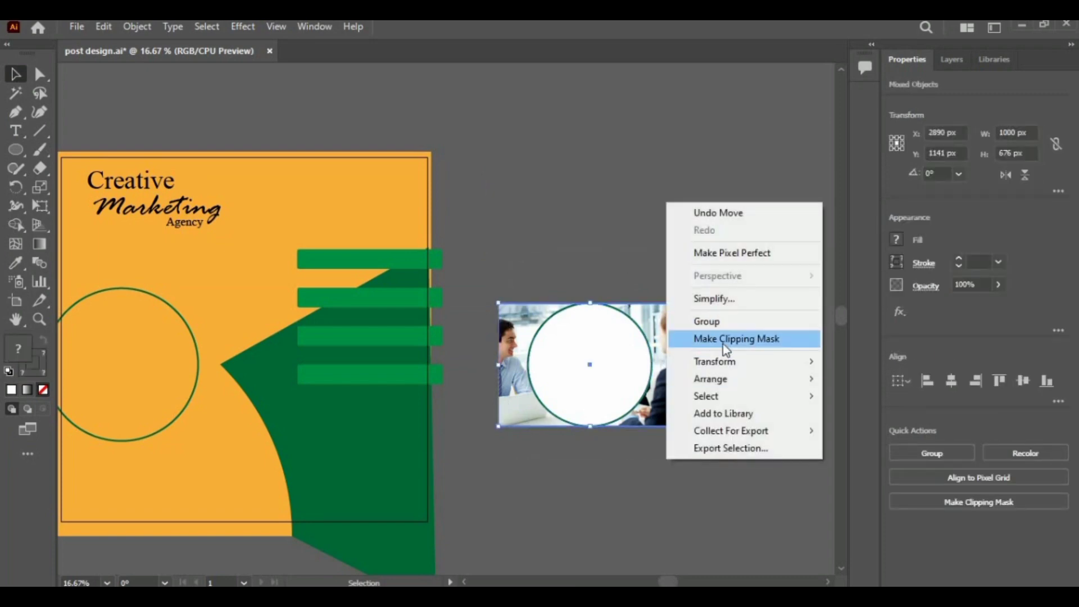
pyautogui.click(723, 344)
pyautogui.click(463, 564)
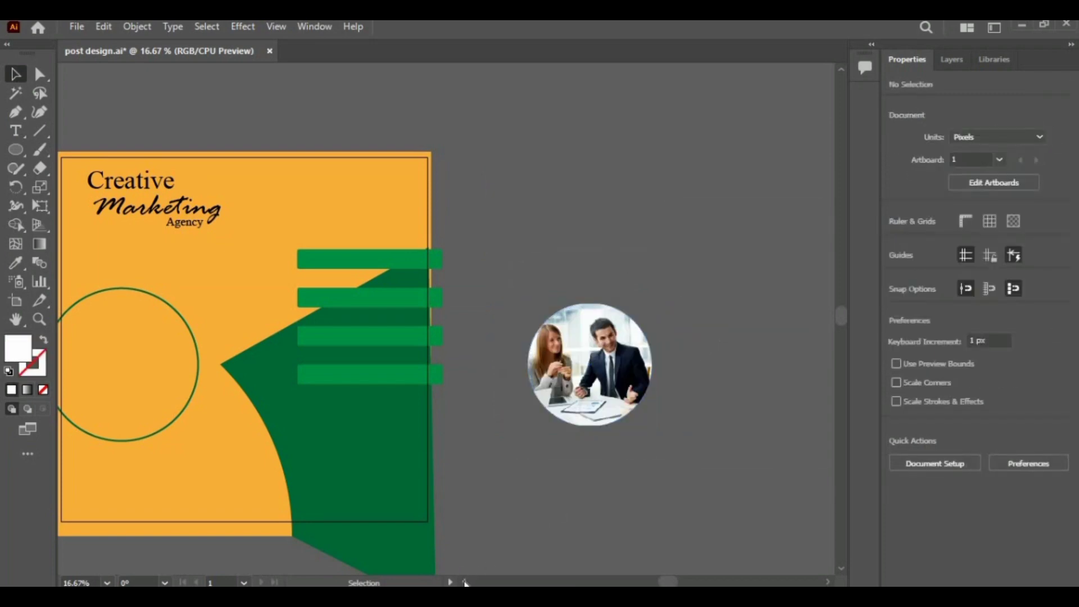
# - Move the circular photo into the green circle outline, enlarge it to about 792 px and centre it there
pyautogui.hscroll(-3, 466, 583)
pyautogui.moveTo(739, 363); pyautogui.dragTo(260, 343)
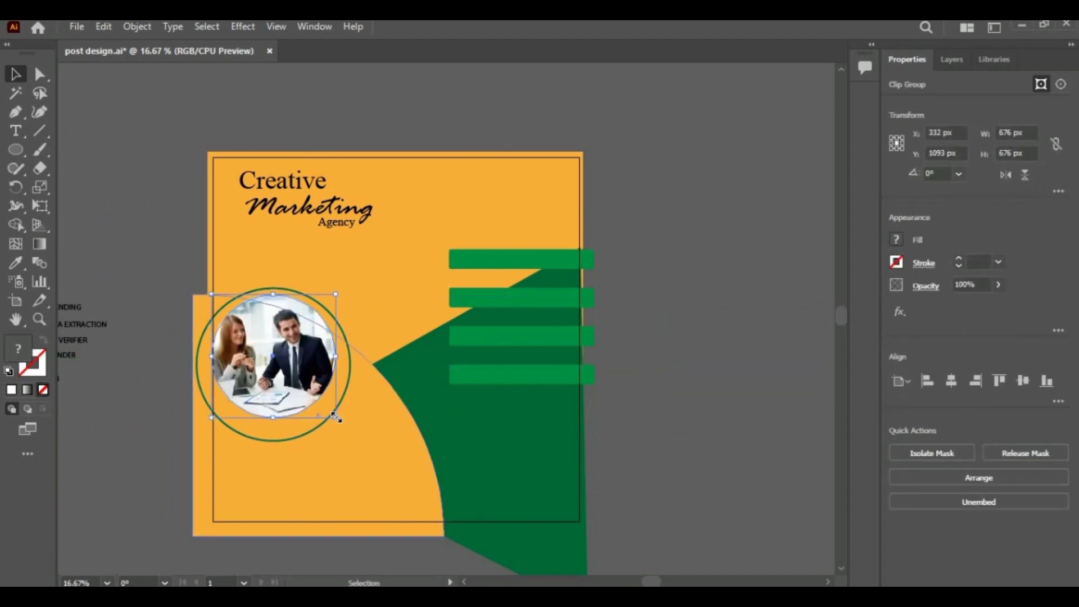
pyautogui.moveTo(336, 417)
pyautogui.mouseDown()
pyautogui.moveTo(361, 430)
pyautogui.moveTo(345, 427)
pyautogui.mouseUp()
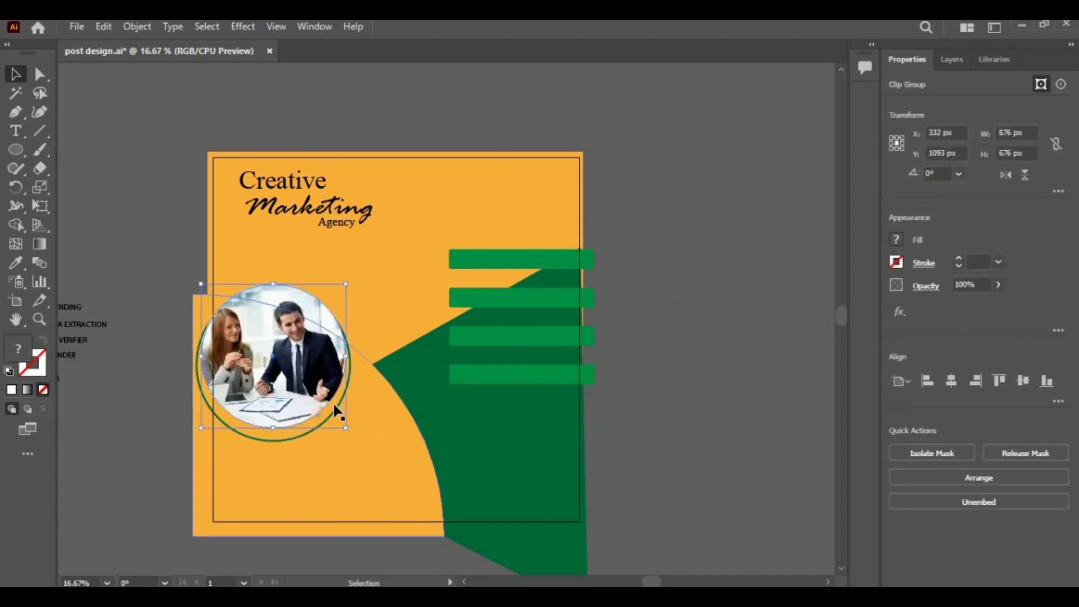
pyautogui.moveTo(282, 362); pyautogui.dragTo(282, 347)
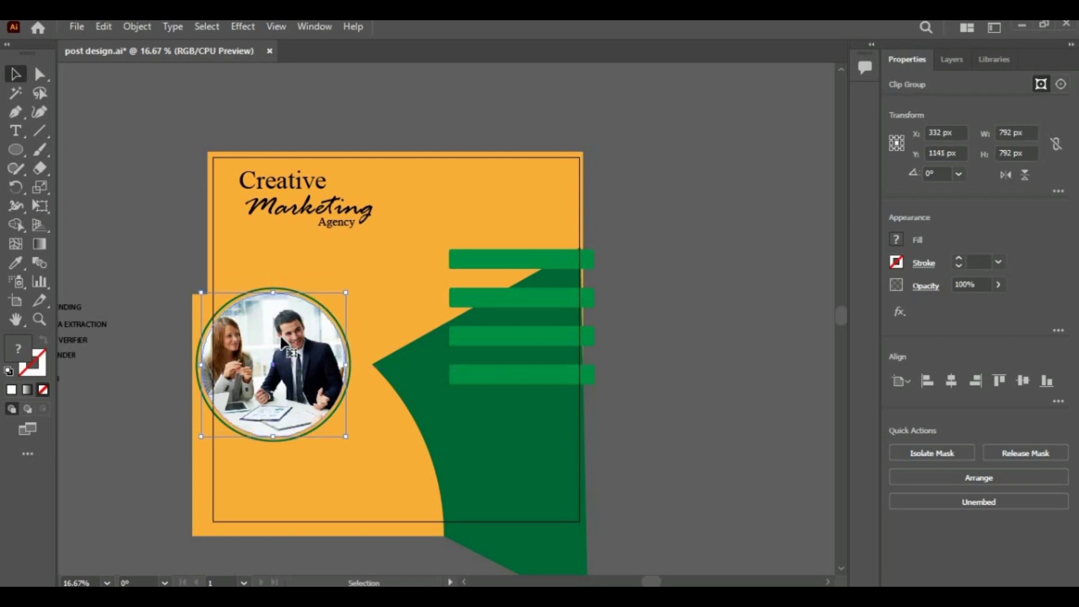
# - Increase the green circle outline's stroke to 15 pt
pyautogui.click(635, 299)
pyautogui.click(325, 306)
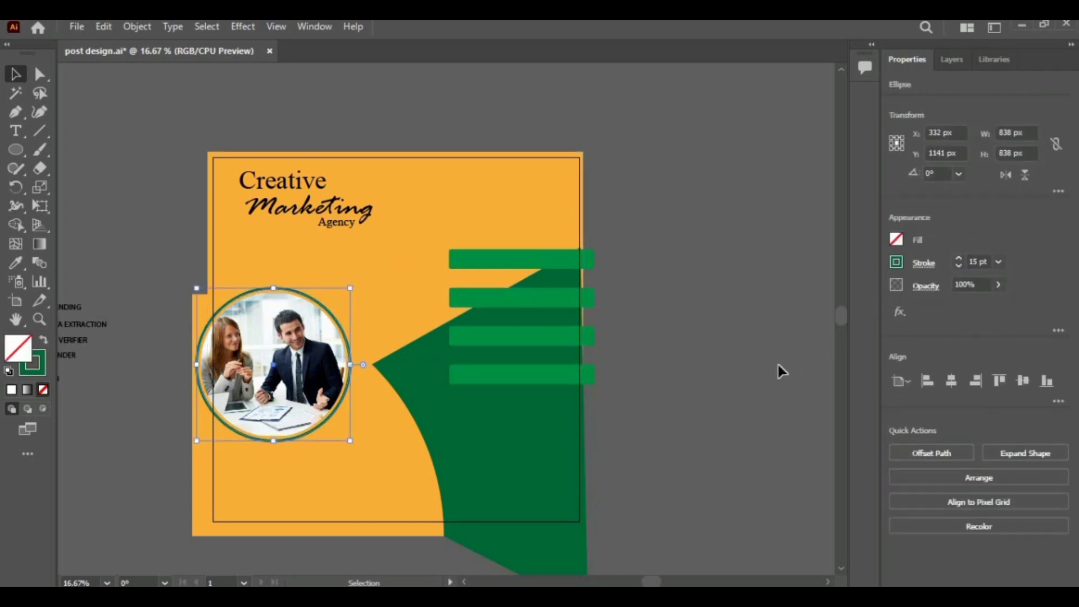
pyautogui.click(741, 444)
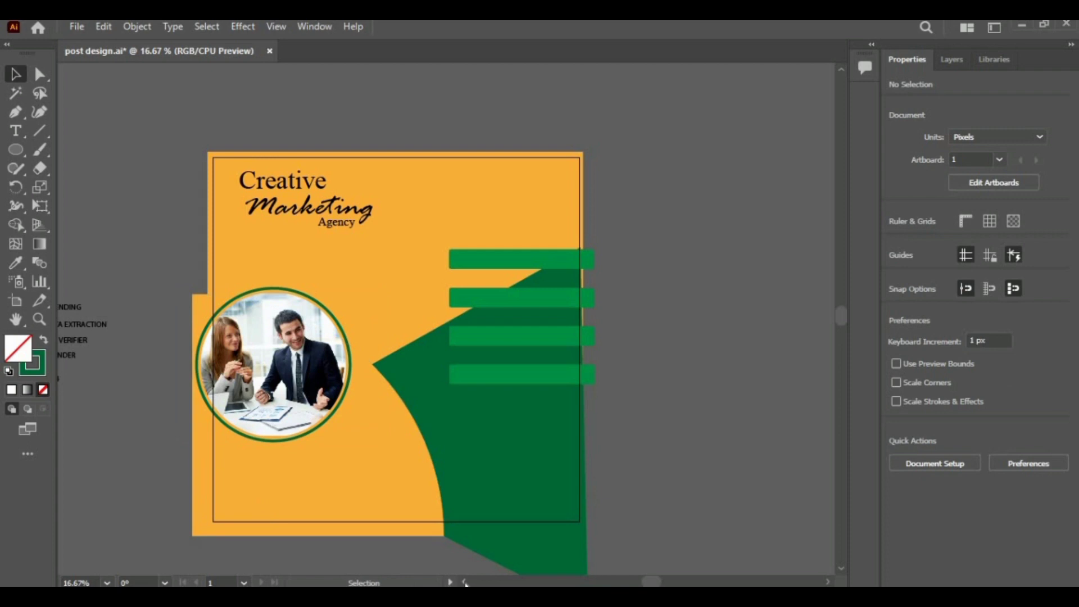
# - Enlarge the globe icon to about 99 px and place it and the phone icon stacked below the circular photo
pyautogui.hscroll(-3, 79, 448)
pyautogui.click(168, 433)
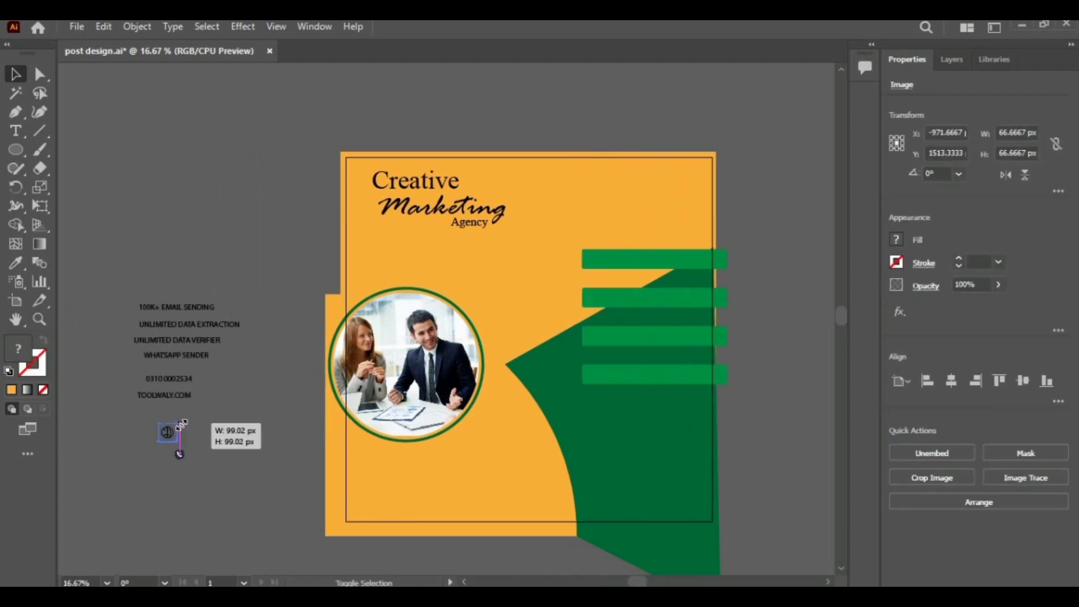
pyautogui.moveTo(168, 432); pyautogui.dragTo(381, 471)
pyautogui.click(178, 453)
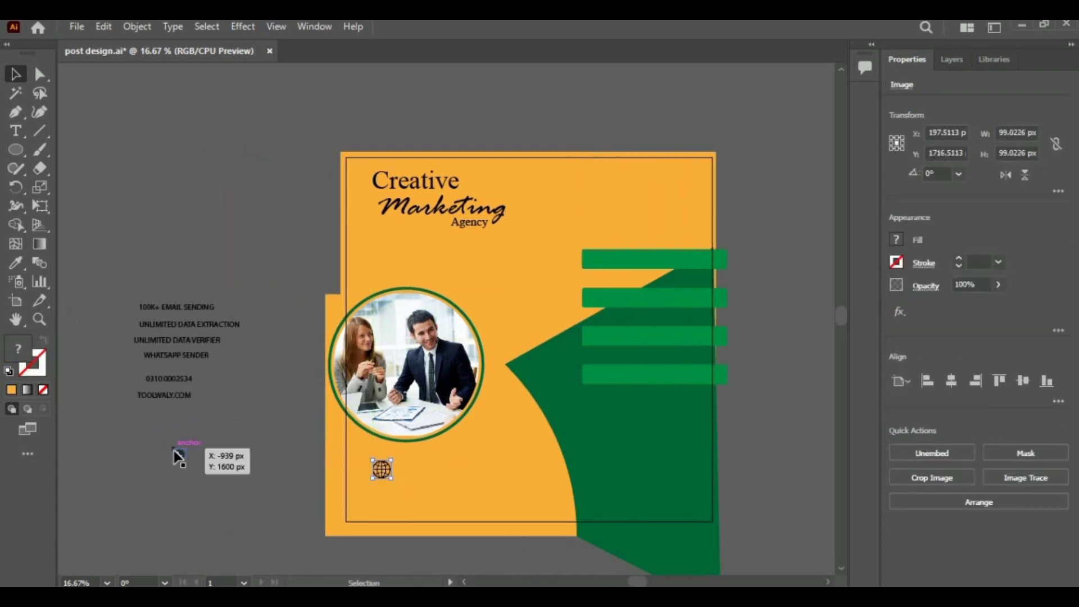
pyautogui.moveTo(190, 448); pyautogui.dragTo(191, 443)
# - Swap the two contact icons so the phone icon sits above the globe icon
pyautogui.moveTo(377, 498); pyautogui.dragTo(240, 471)
pyautogui.click(261, 477)
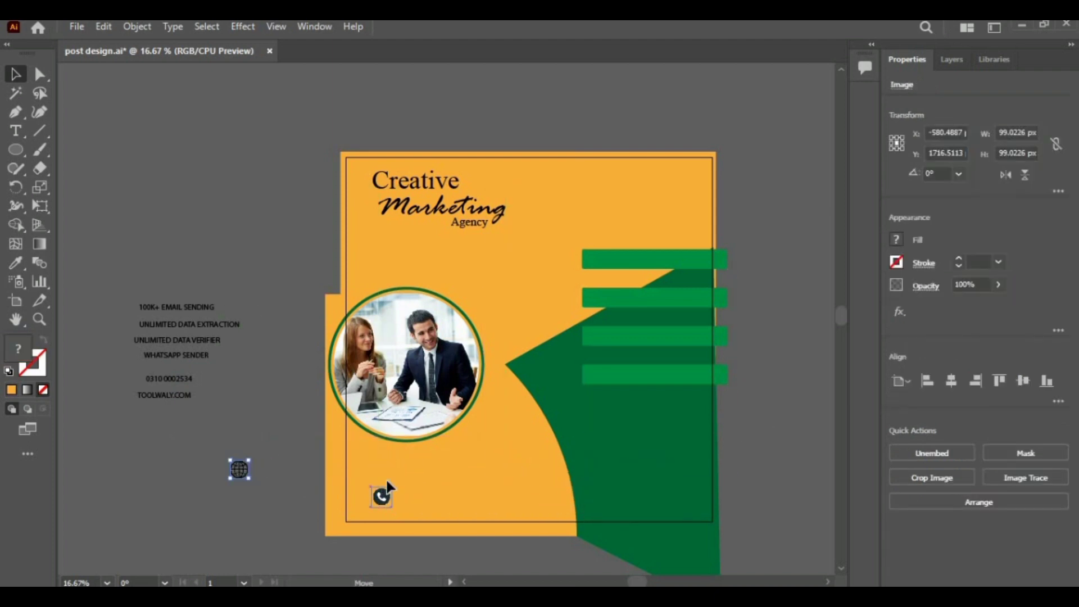
pyautogui.moveTo(387, 485); pyautogui.dragTo(381, 470)
pyautogui.moveTo(236, 471); pyautogui.dragTo(382, 491)
pyautogui.click(262, 470)
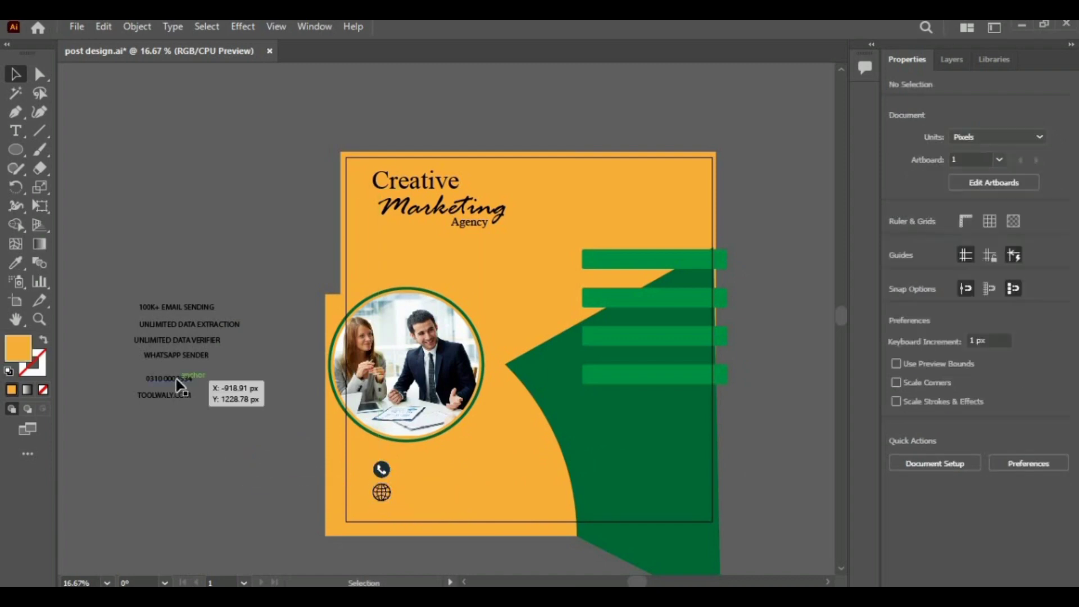
# - Set the phone number text in Brush Script MT Italic and enlarge it to about 101.66 pt
pyautogui.click(177, 382)
pyautogui.click(1056, 380)
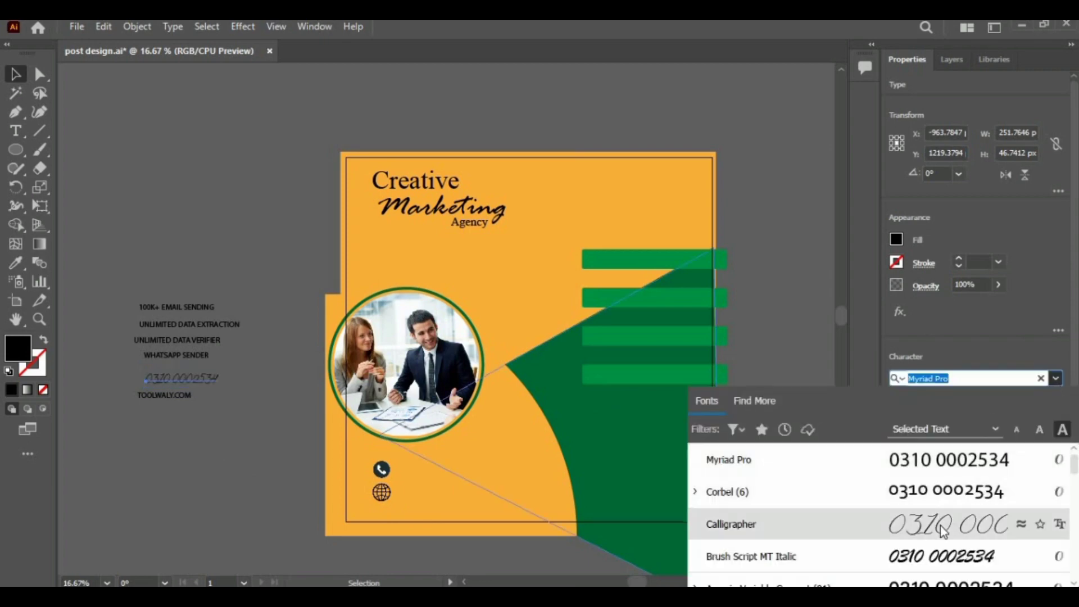
pyautogui.click(949, 555)
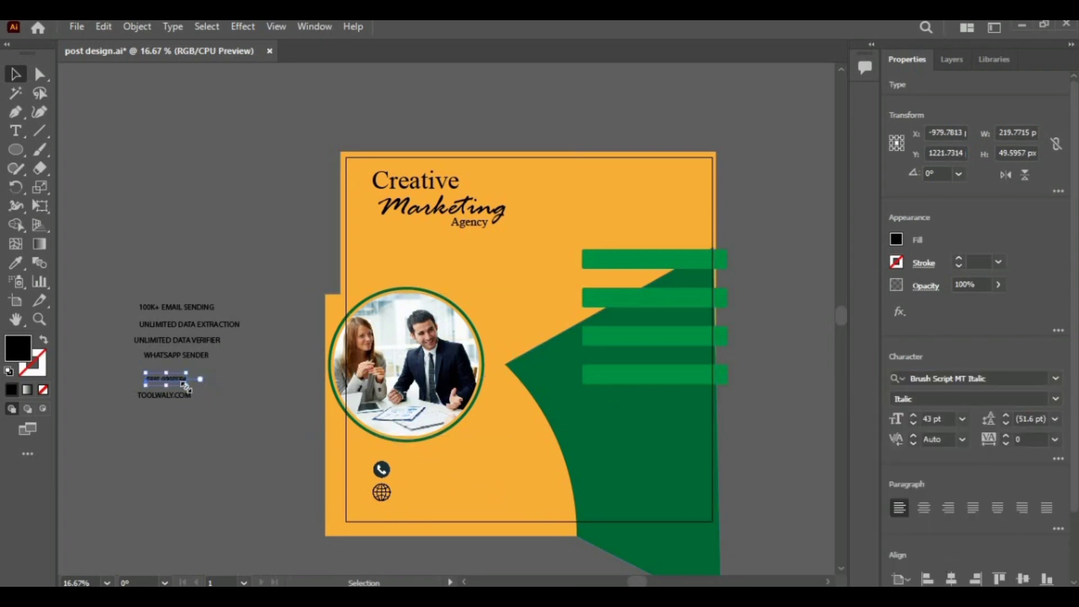
pyautogui.moveTo(209, 405); pyautogui.dragTo(237, 409)
# - Place the phone number text beside the phone icon and bring it to the front
pyautogui.moveTo(169, 378); pyautogui.dragTo(450, 472)
pyautogui.rightClick(453, 469)
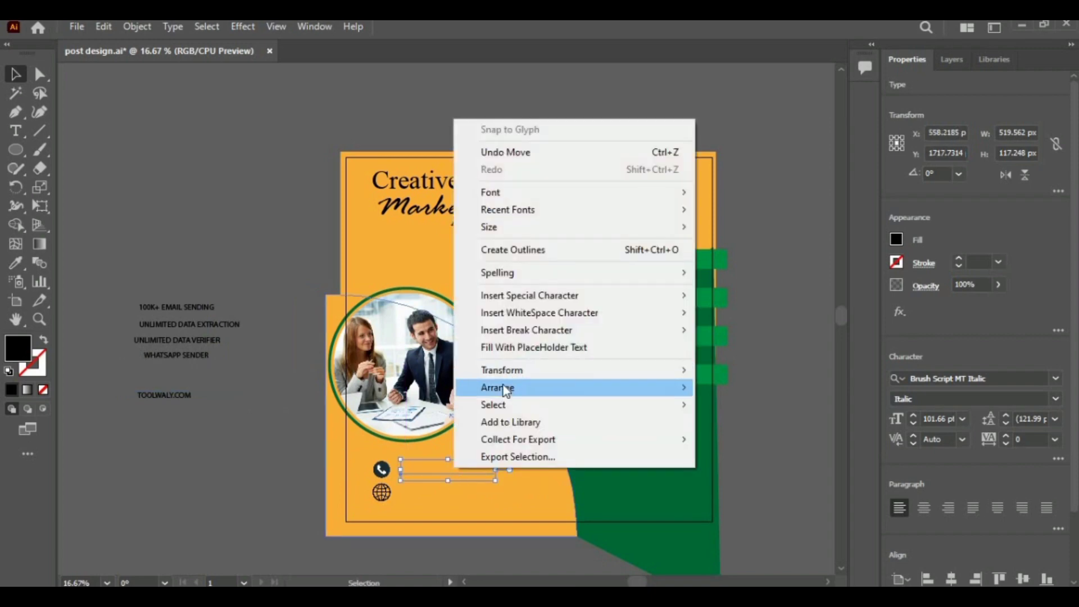
pyautogui.moveTo(502, 387)
pyautogui.click(722, 390)
# - Bring the "TOOLWALY.COM" text in front of the other objects
pyautogui.click(165, 394)
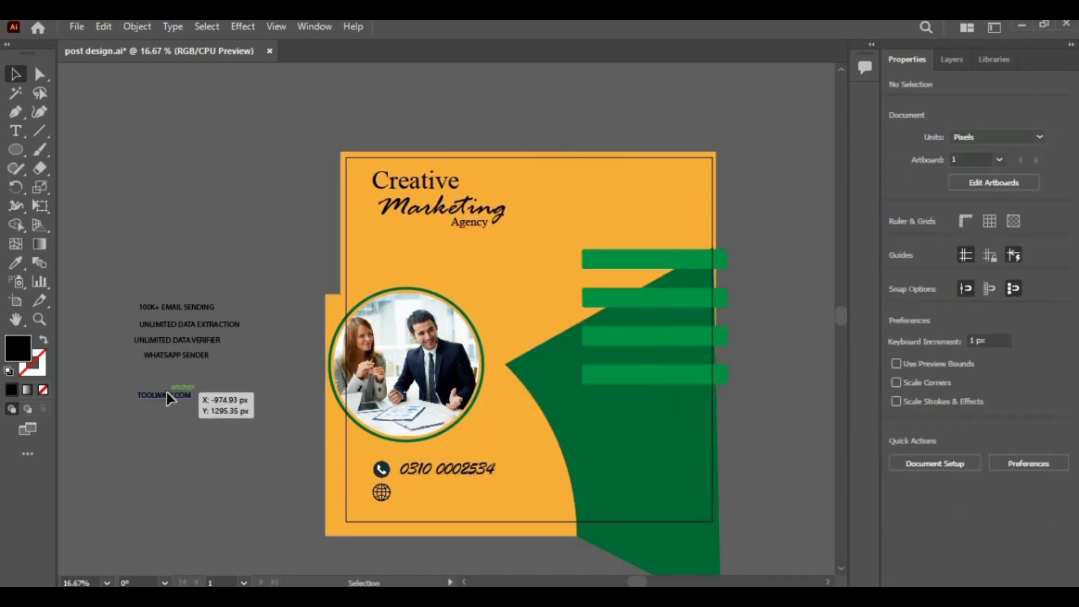
pyautogui.rightClick(166, 392)
pyautogui.moveTo(242, 308)
pyautogui.click(444, 311)
# - Set "TOOLWALY.COM" in Times New Roman Regular, enlarge it to about 61.79 pt and place it beside the globe icon
pyautogui.click(1056, 378)
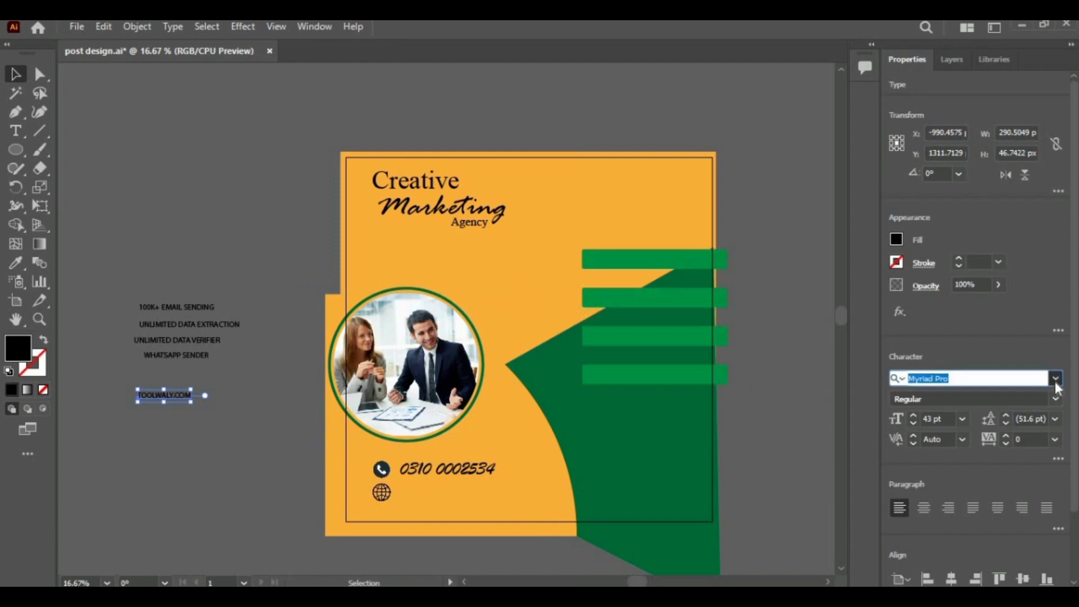
pyautogui.scroll(-10, 961, 562)
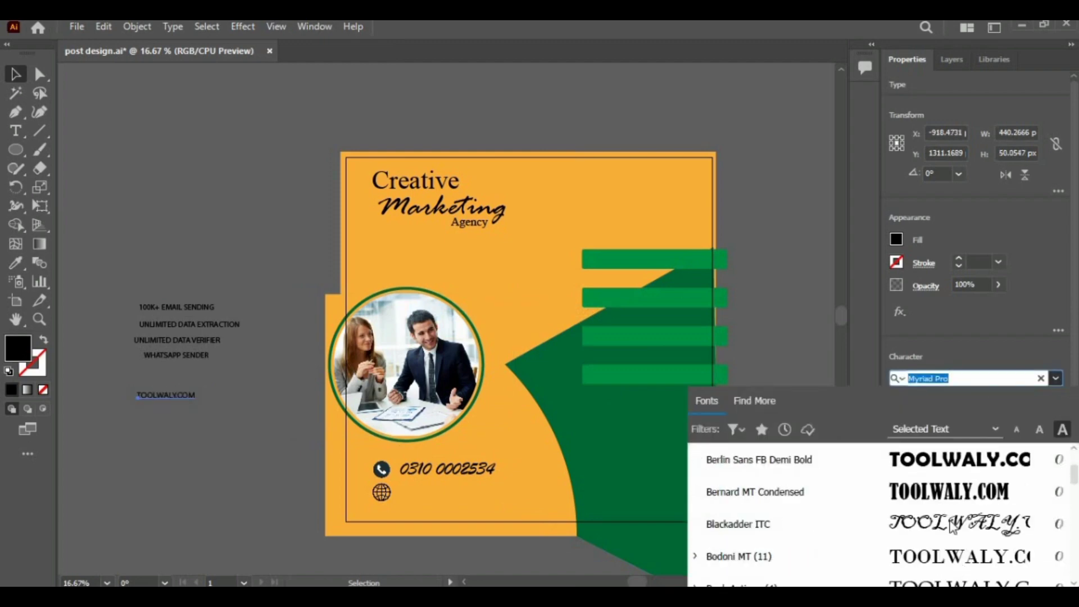
pyautogui.click(956, 491)
pyautogui.moveTo(176, 397); pyautogui.dragTo(460, 474)
pyautogui.click(459, 473)
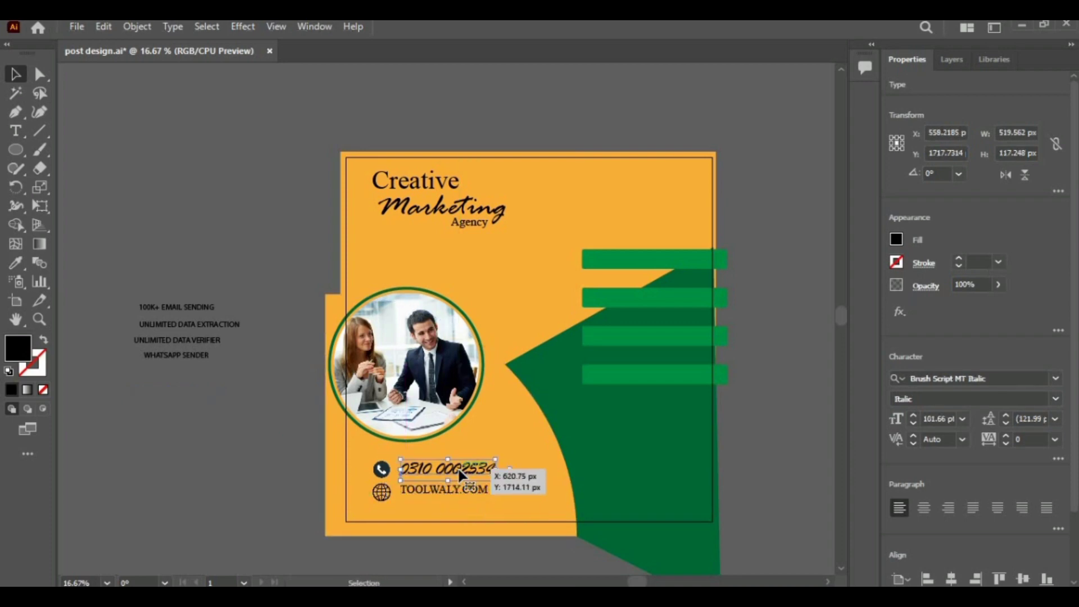
pyautogui.click(485, 495)
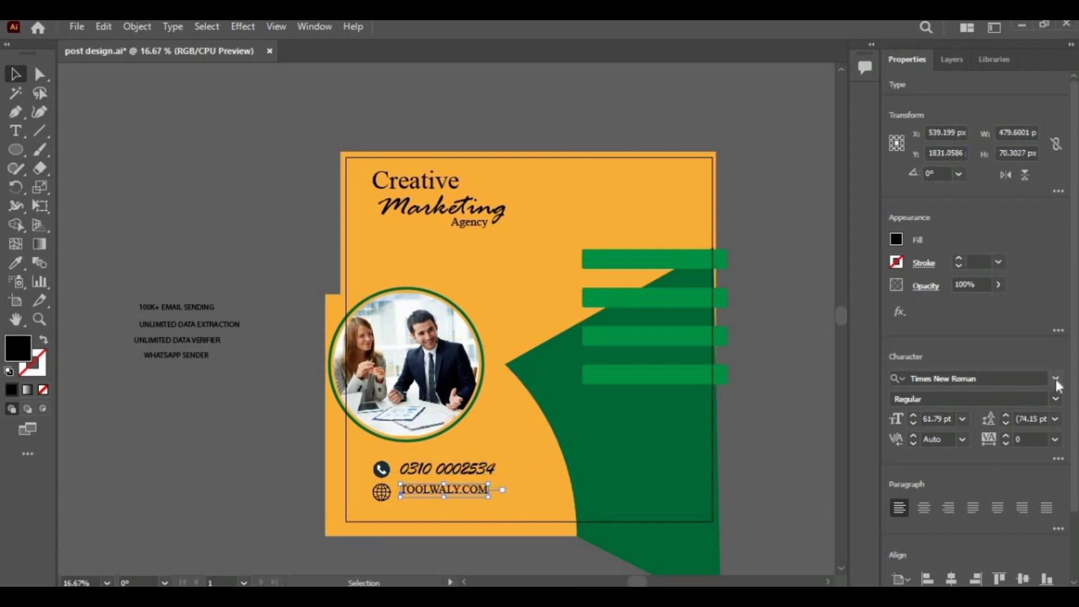
pyautogui.click(1055, 379)
pyautogui.click(942, 462)
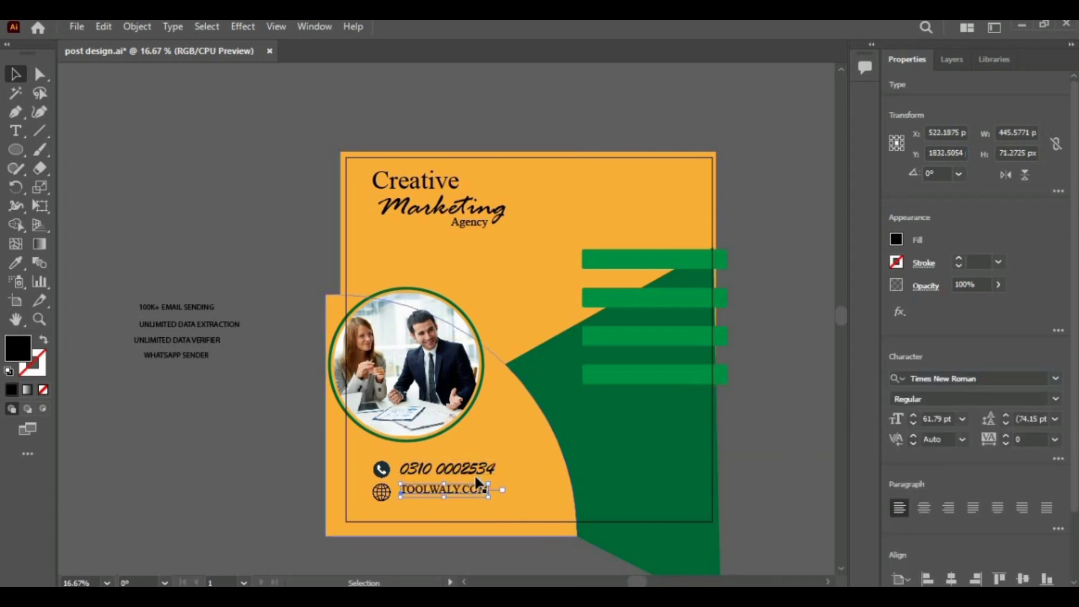
# - Set the phone number text in Times New Roman Italic and reduce its font size to roughly match the website line's width
pyautogui.click(482, 473)
pyautogui.click(1055, 379)
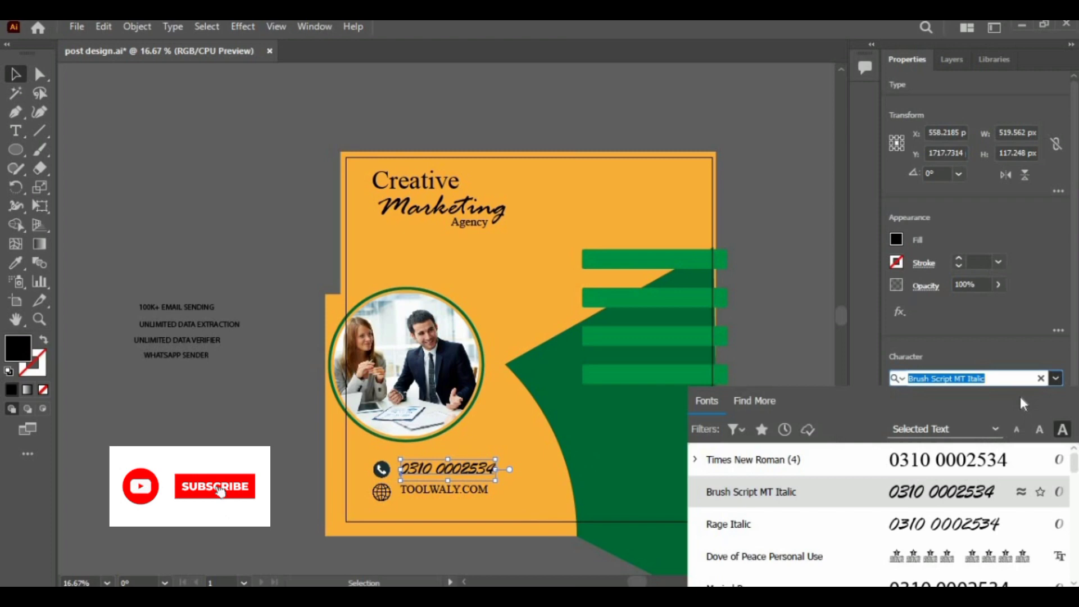
pyautogui.click(942, 460)
pyautogui.click(914, 424)
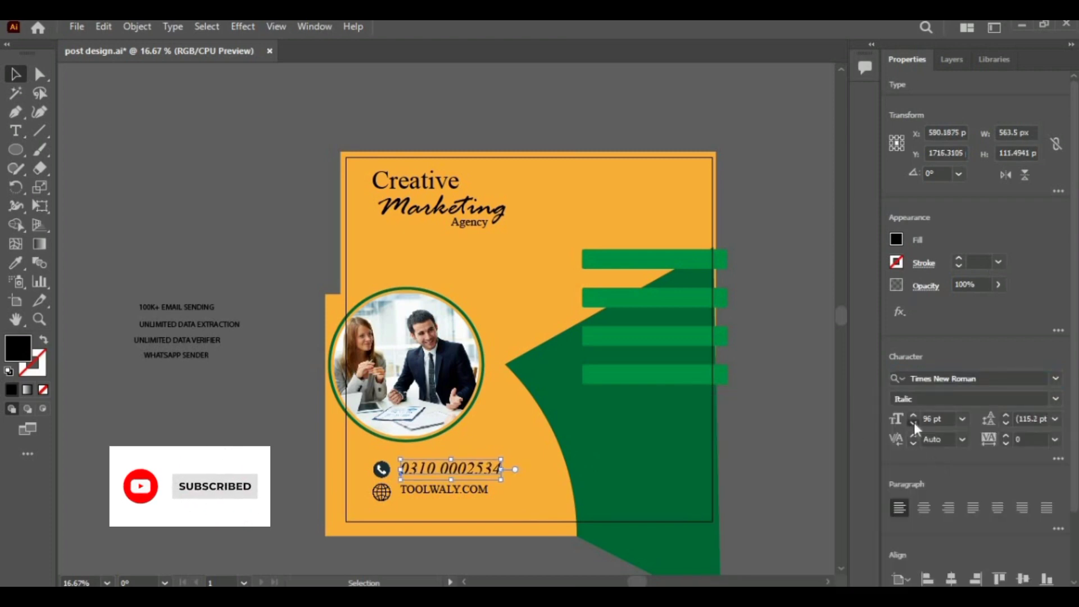
pyautogui.click(914, 423)
pyautogui.click(913, 423)
pyautogui.click(914, 423)
pyautogui.click(770, 452)
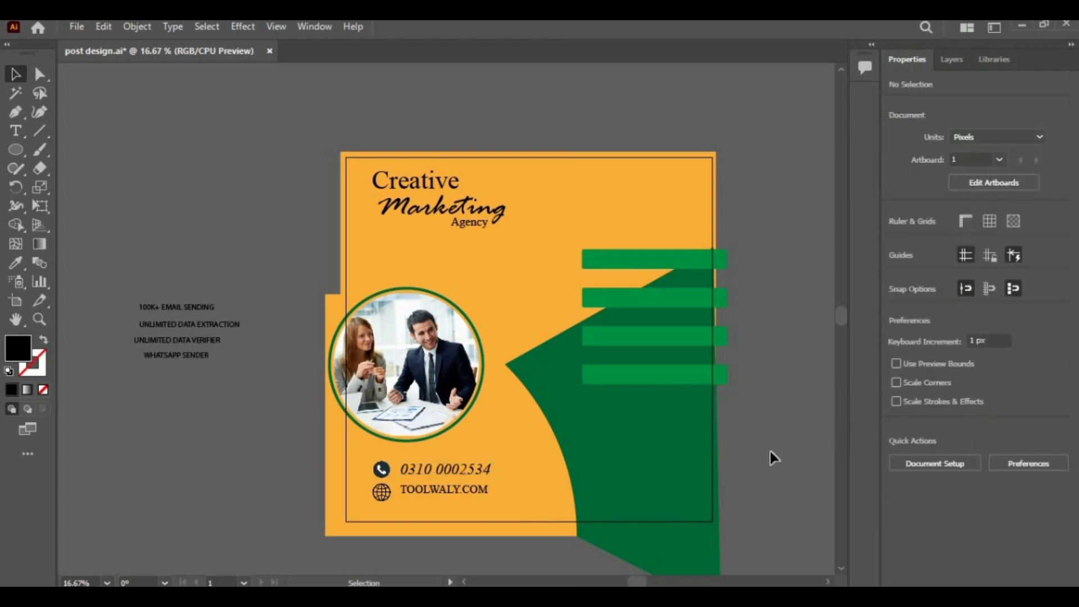
# - Align the globe icon and the "TOOLWALY.COM" text by their vertical centres and reposition the pair below the phone line
pyautogui.moveTo(381, 494)
pyautogui.mouseDown()
pyautogui.moveTo(381, 508)
pyautogui.moveTo(380, 497)
pyautogui.mouseUp()
pyautogui.keyDown('shift'); pyautogui.click(410, 498); pyautogui.keyUp('shift')
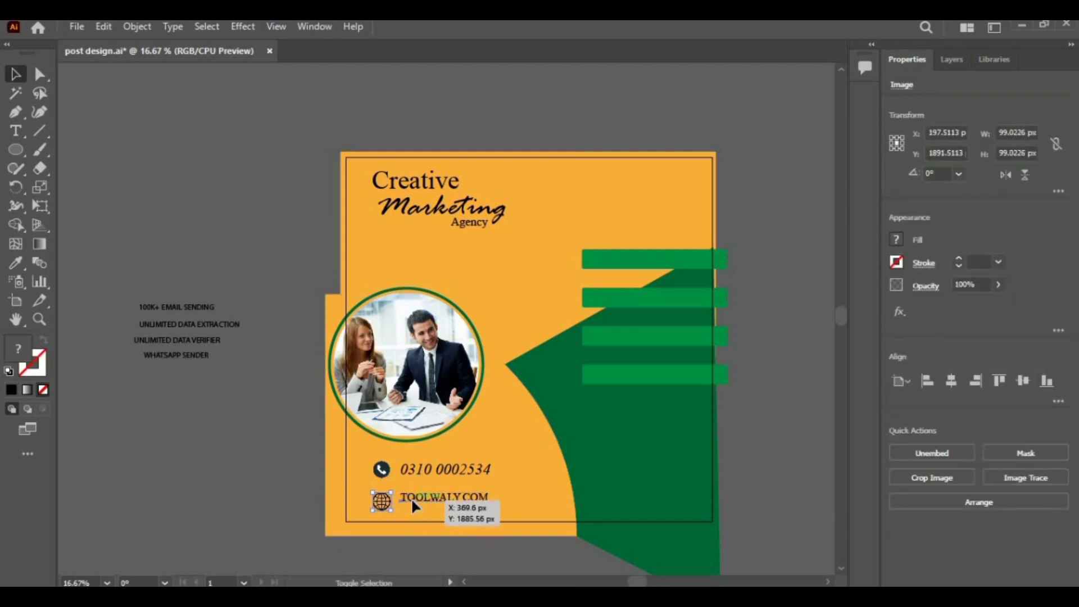
pyautogui.click(1022, 382)
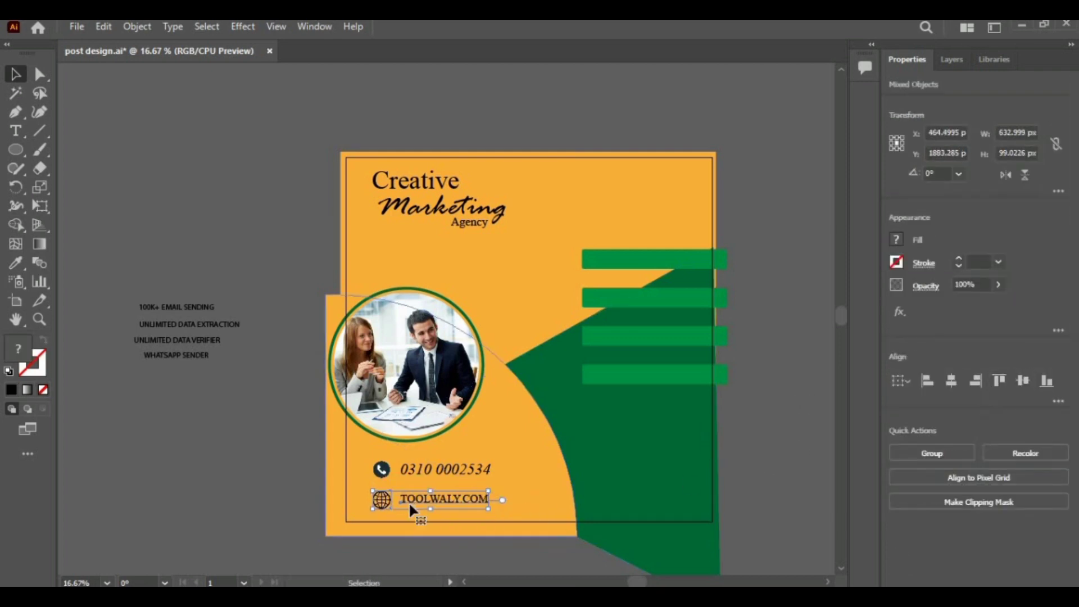
pyautogui.moveTo(415, 499); pyautogui.dragTo(415, 495)
pyautogui.click(785, 339)
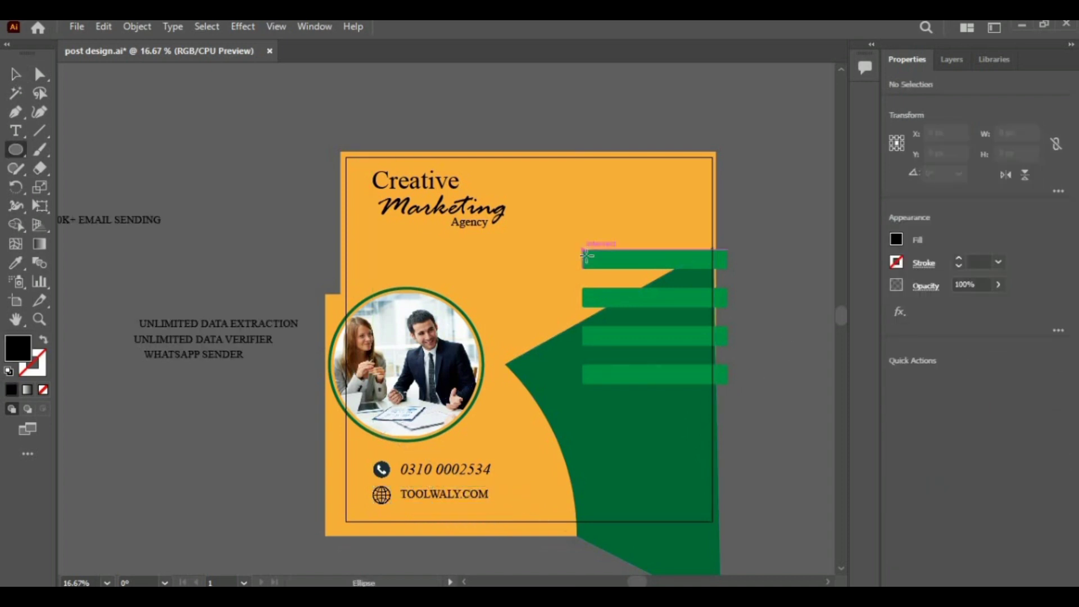
# - Draw a circle about 145 px in diameter over the start of the uppermost green bar and fill it white
pyautogui.moveTo(583, 251); pyautogui.dragTo(608, 275)
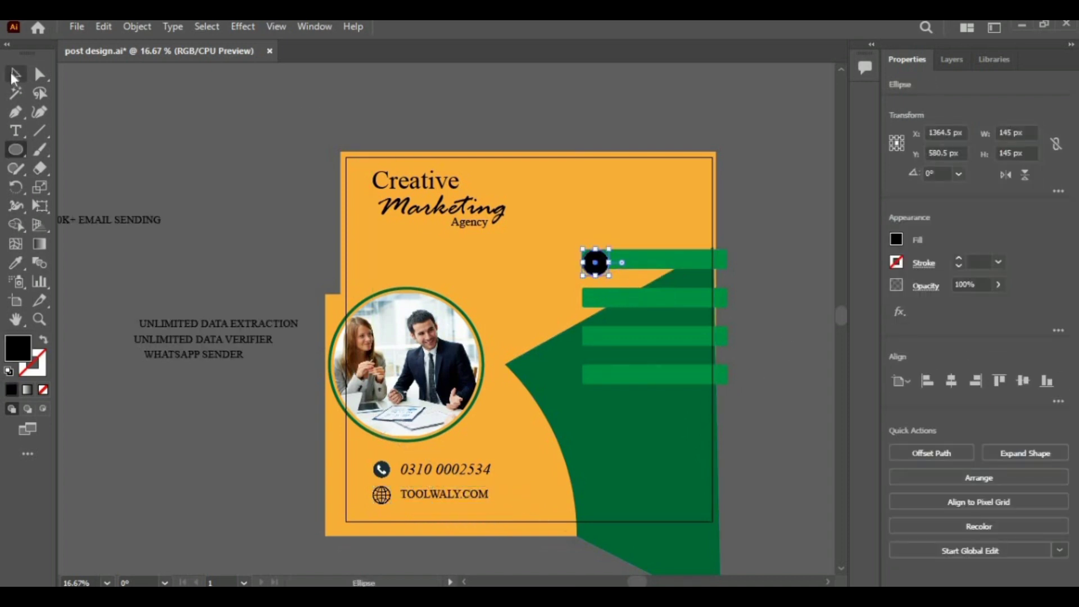
pyautogui.press('v')
pyautogui.click(898, 240)
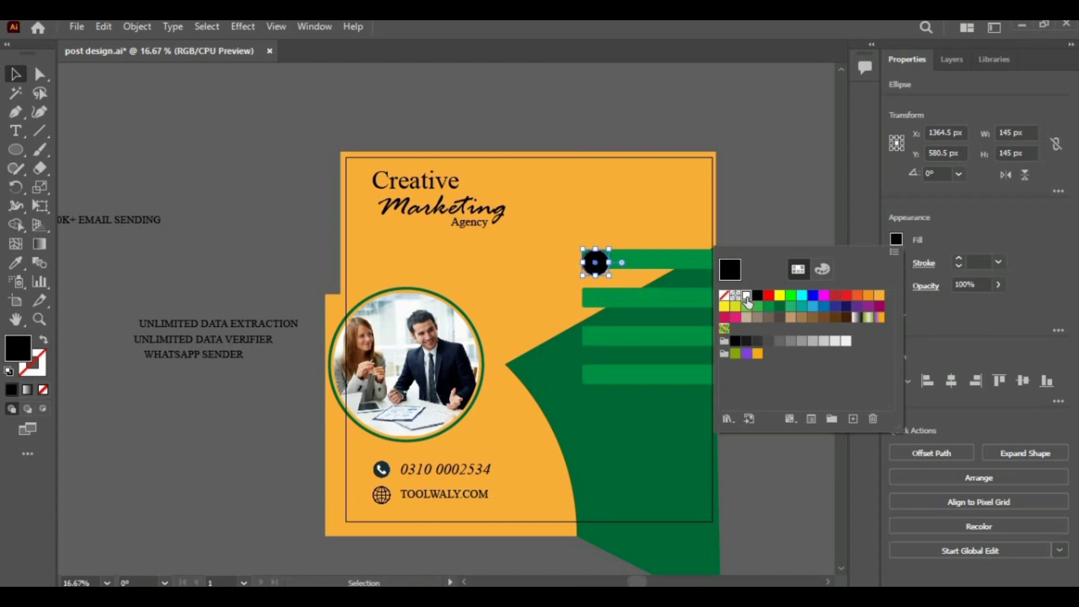
pyautogui.click(746, 296)
pyautogui.click(559, 231)
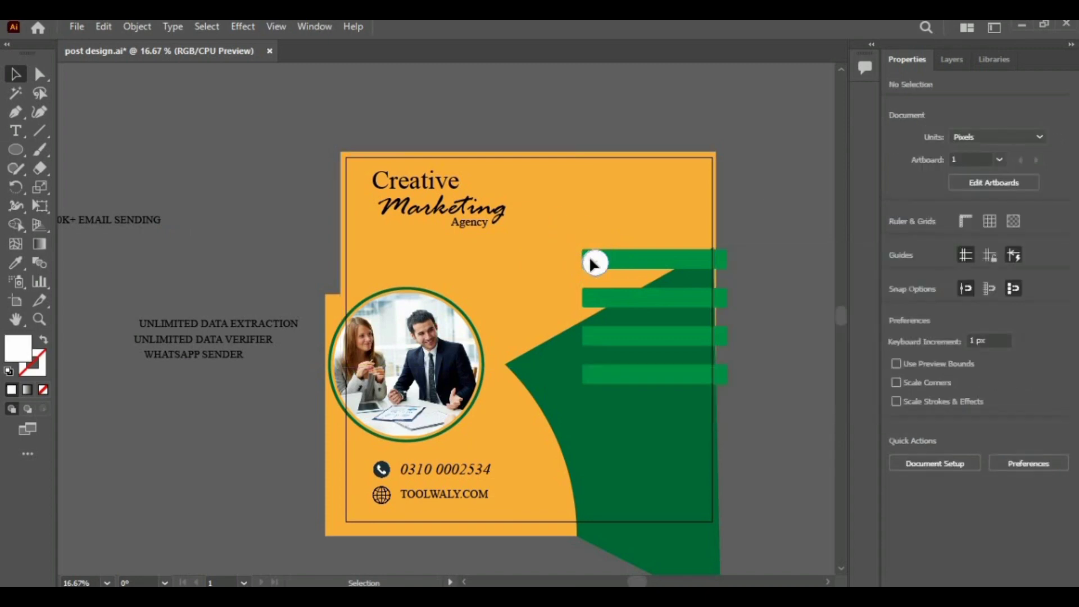
# - Copy the white circle onto the starts of the three lower green bars at equal spacing
pyautogui.moveTo(594, 264); pyautogui.dragTo(589, 297)
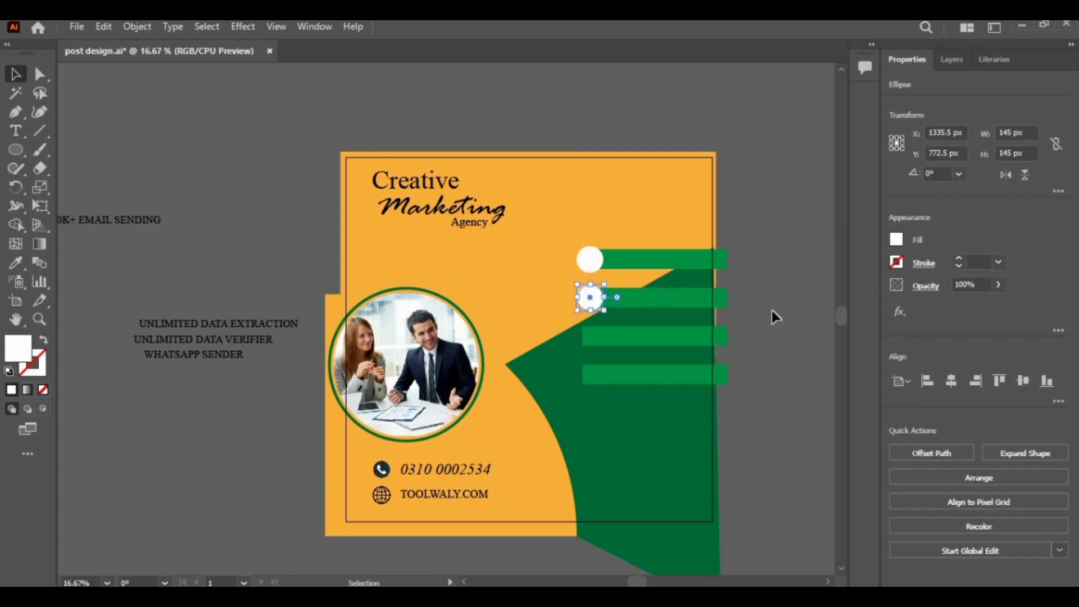
pyautogui.hotkey('ctrl', 'd')
pyautogui.hotkey('ctrl', 'd')
pyautogui.click(768, 292)
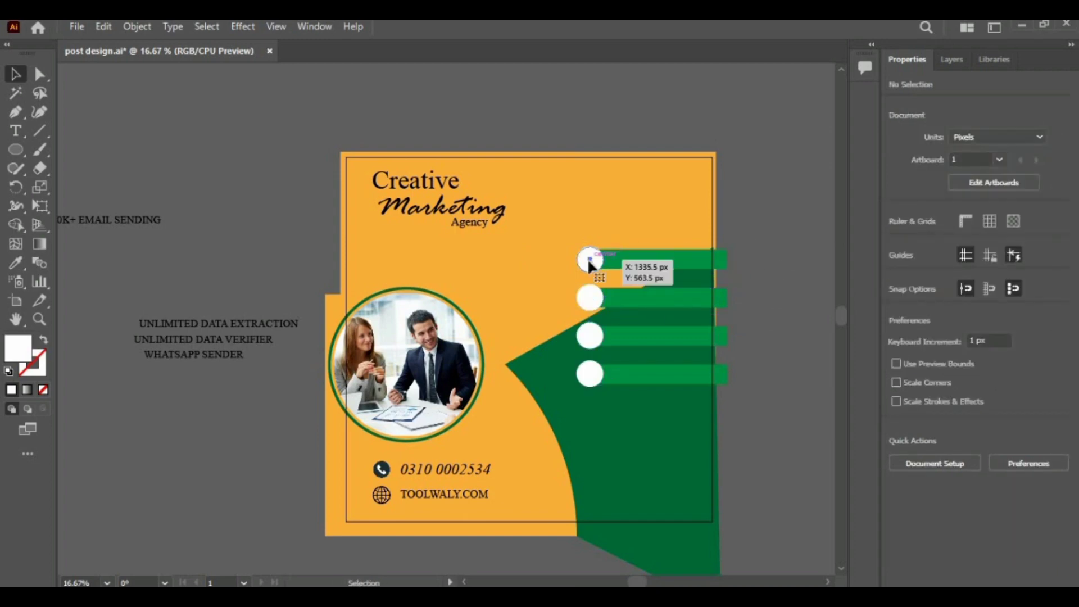
# - Add a "1" in Times New Roman Regular at 73 pt and place it on the uppermost white circle
pyautogui.click(590, 260)
pyautogui.click(13, 80)
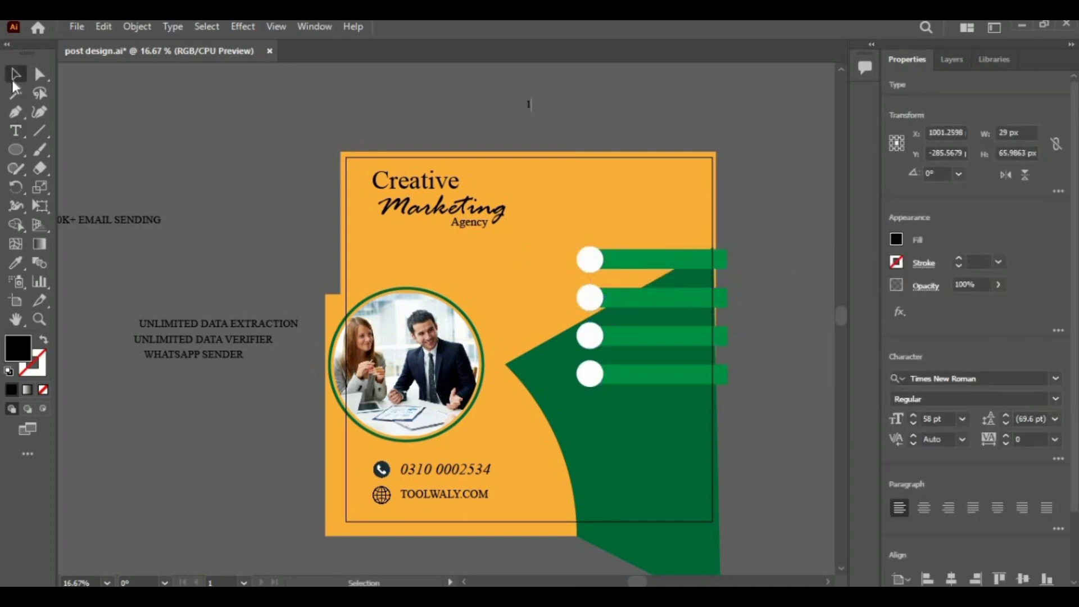
pyautogui.click(914, 417)
pyautogui.moveTo(530, 104); pyautogui.dragTo(589, 262)
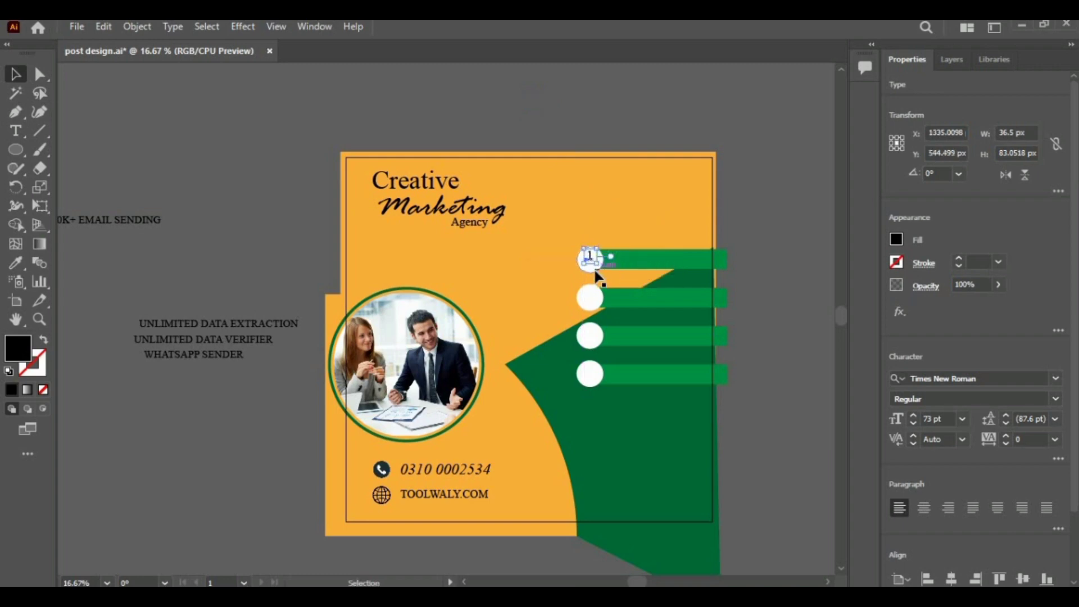
pyautogui.click(652, 240)
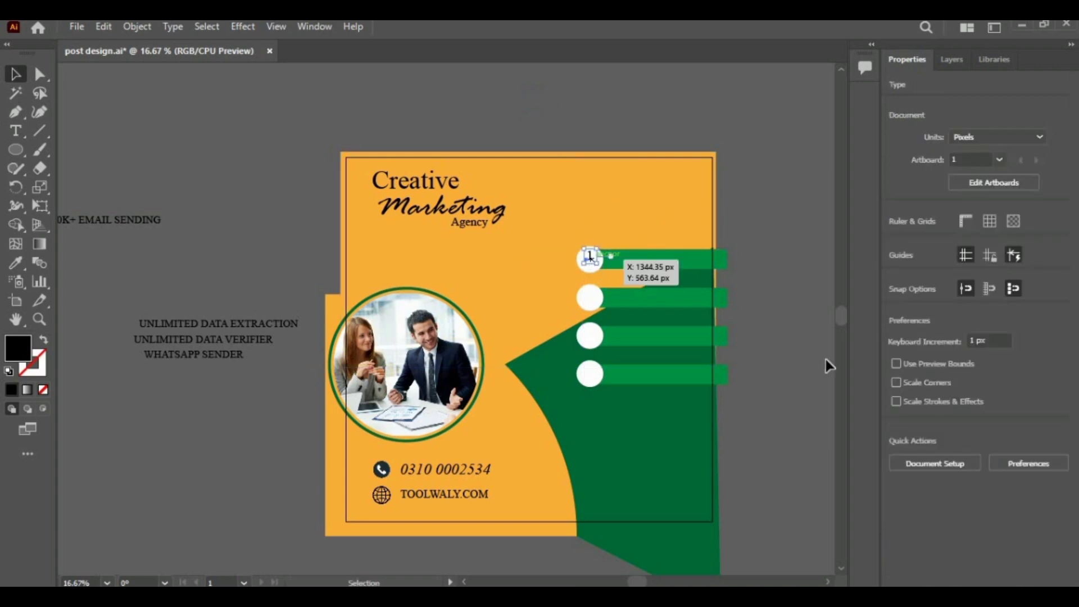
# - Enlarge the "1" to 91 pt and try to centre it vertically on its white circle
pyautogui.click(913, 416)
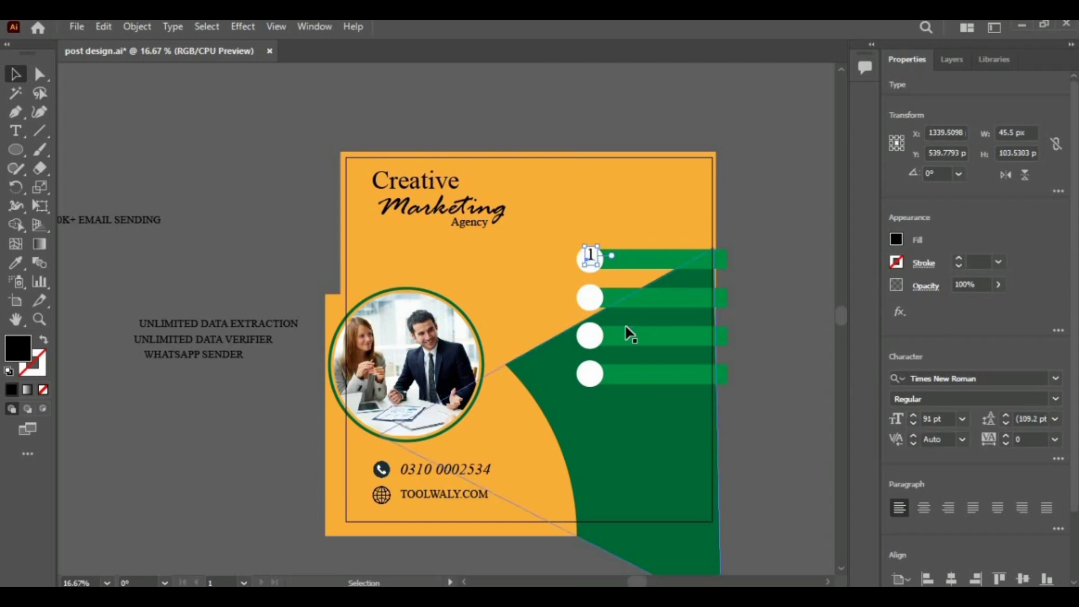
pyautogui.keyDown('shift'); pyautogui.click(591, 268); pyautogui.keyUp('shift')
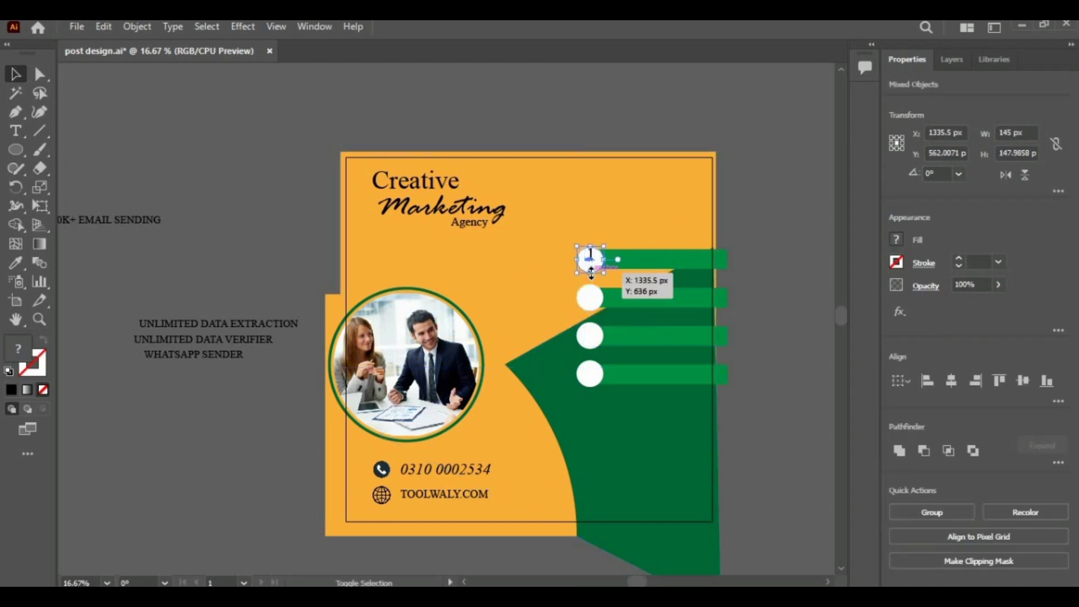
pyautogui.click(1023, 386)
pyautogui.hotkey('ctrl', 'z')
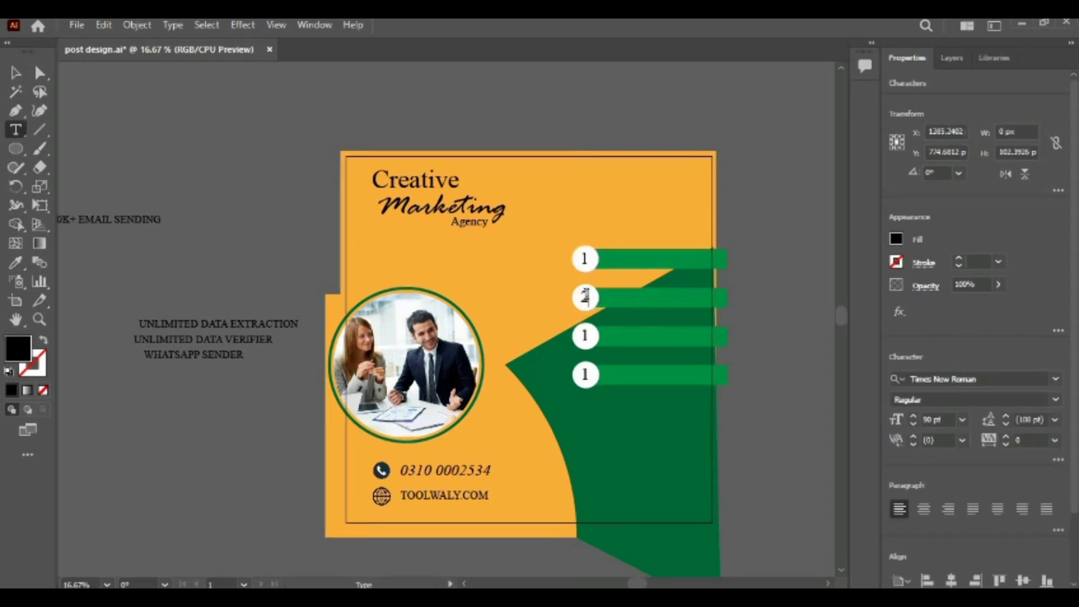
# - Change the number on the second circle to 2
pyautogui.click(747, 292)
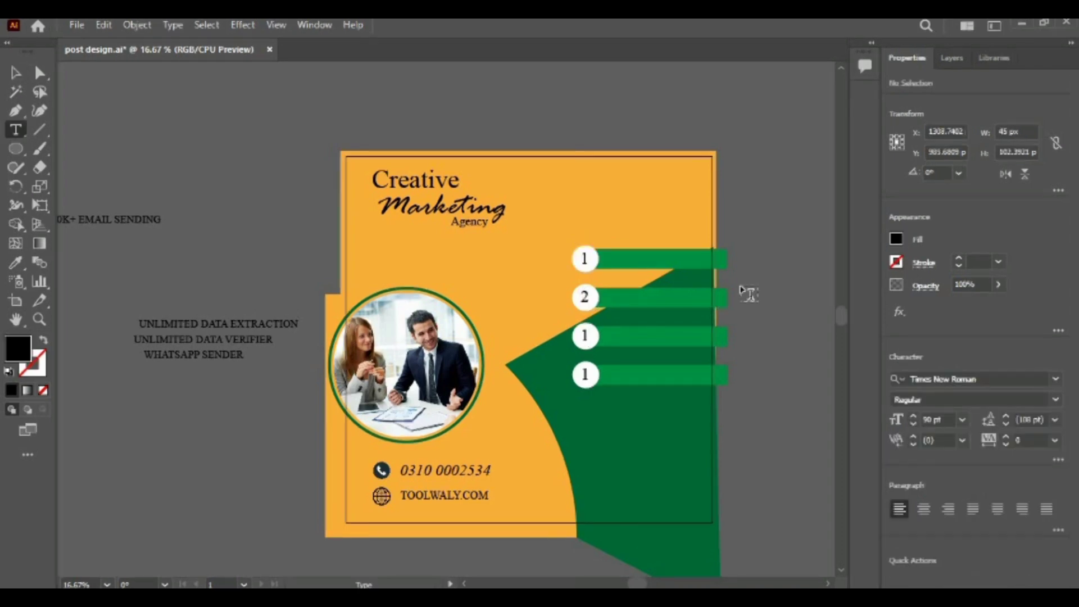
pyautogui.click(15, 73)
pyautogui.click(582, 345)
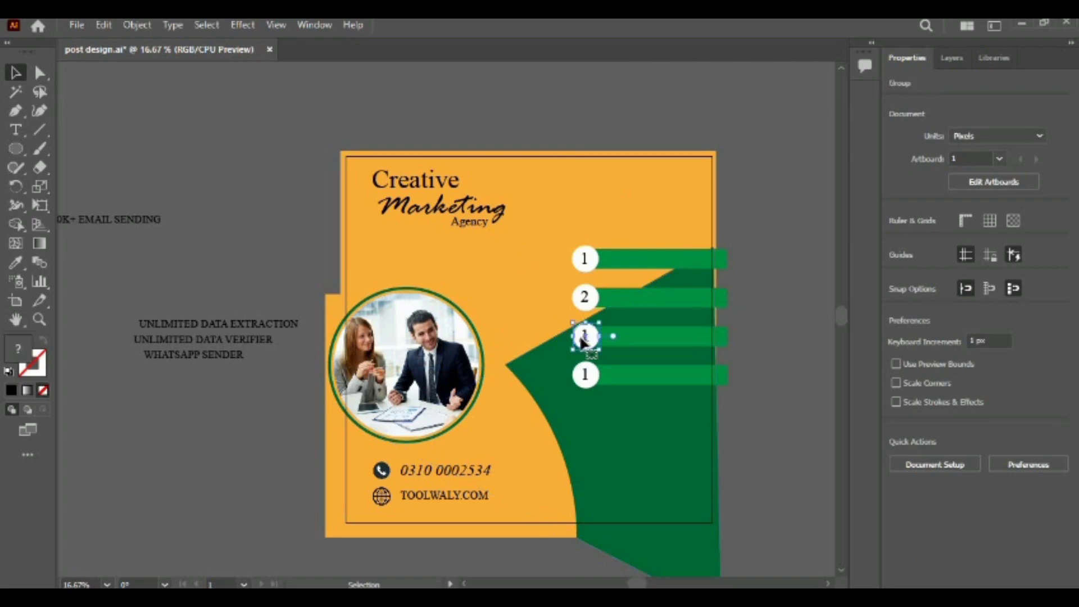
pyautogui.press('Return')
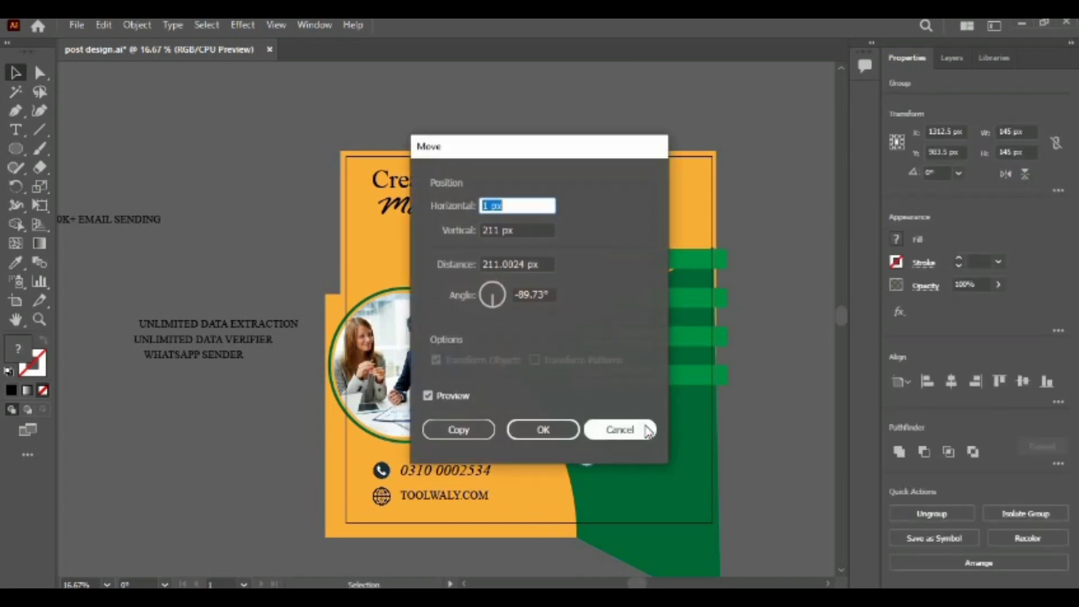
pyautogui.click(645, 428)
pyautogui.hotkey('ctrl', 'z')
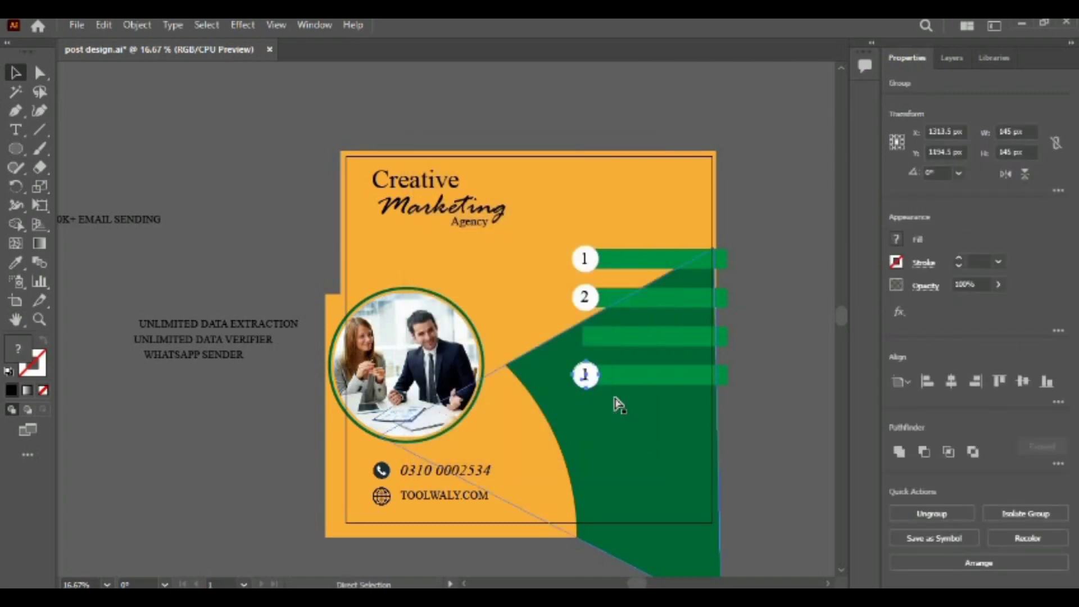
# - Ungroup the circle badges on the third and fourth bars and change their numbers to 3 and 4
pyautogui.keyDown('shift'); pyautogui.click(584, 377); pyautogui.keyUp('shift')
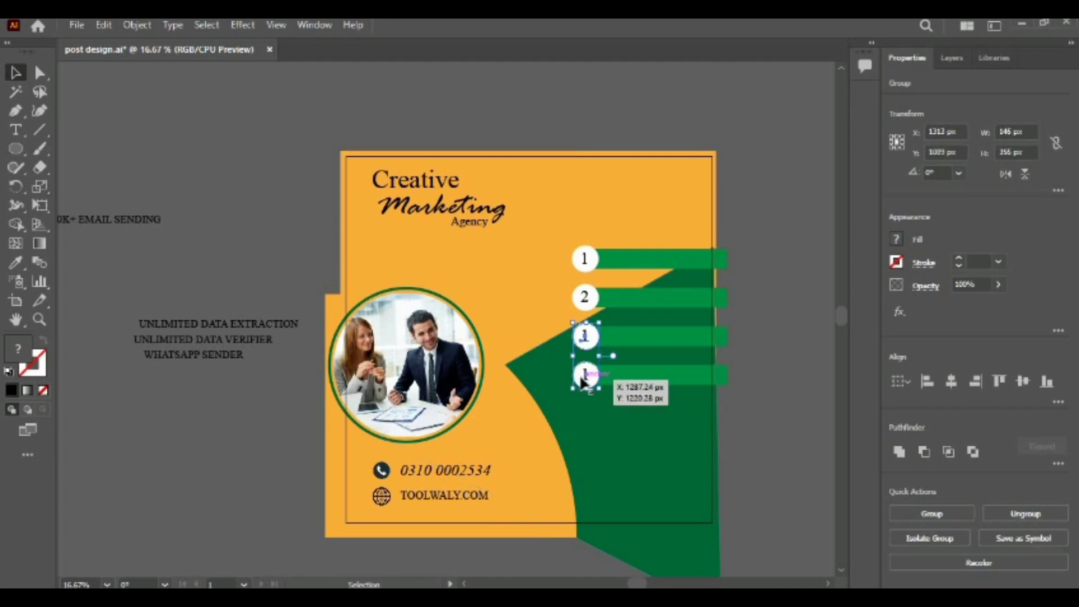
pyautogui.rightClick(582, 379)
pyautogui.click(626, 256)
pyautogui.click(762, 303)
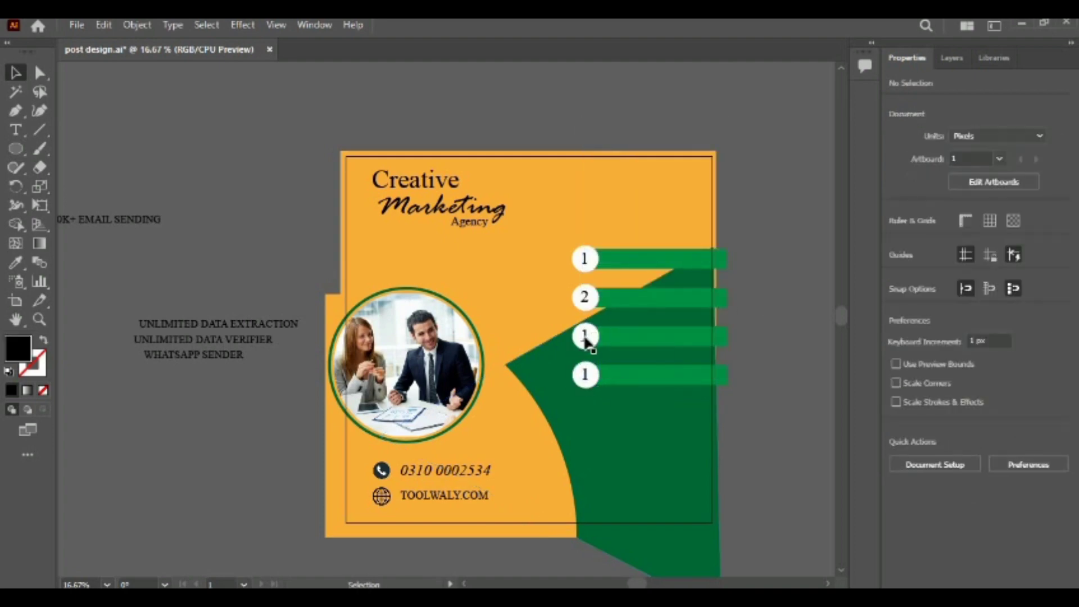
pyautogui.doubleClick(585, 337)
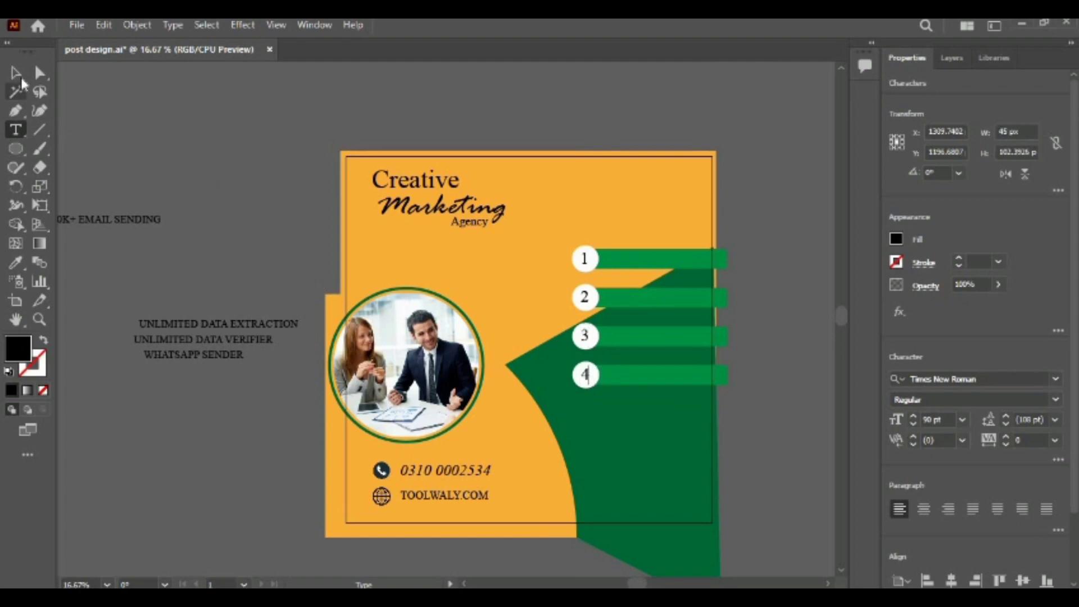
pyautogui.click(20, 77)
# - Place the "100K+ EMAIL SENDING" text on the first green bar and reduce its font size to 52 pt
pyautogui.moveTo(115, 219); pyautogui.dragTo(675, 267)
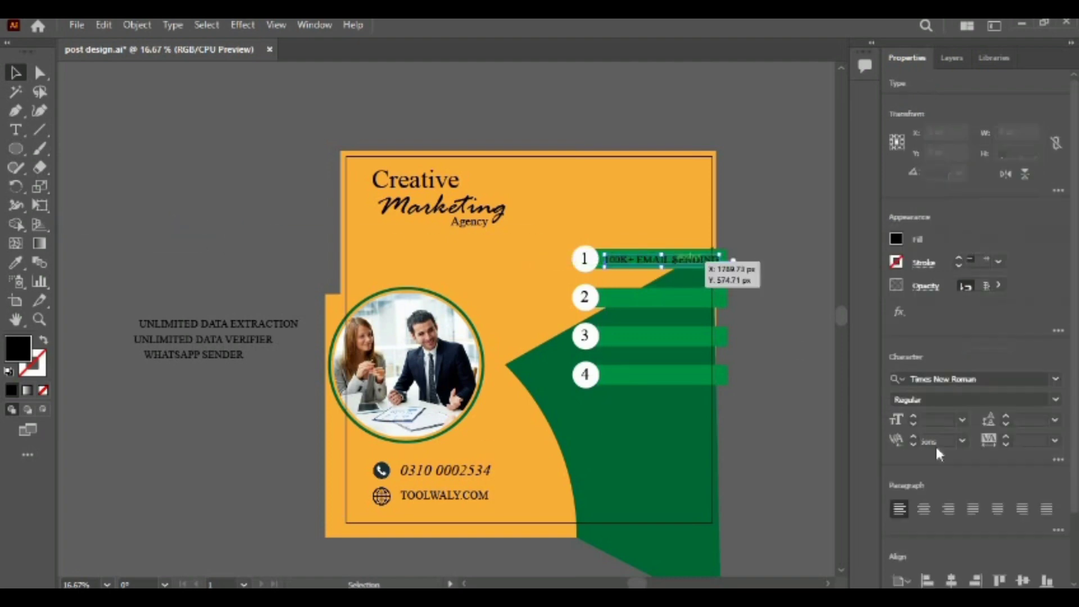
pyautogui.click(914, 424)
pyautogui.click(913, 424)
pyautogui.click(914, 424)
pyautogui.click(914, 424)
pyautogui.click(914, 424)
pyautogui.click(914, 424)
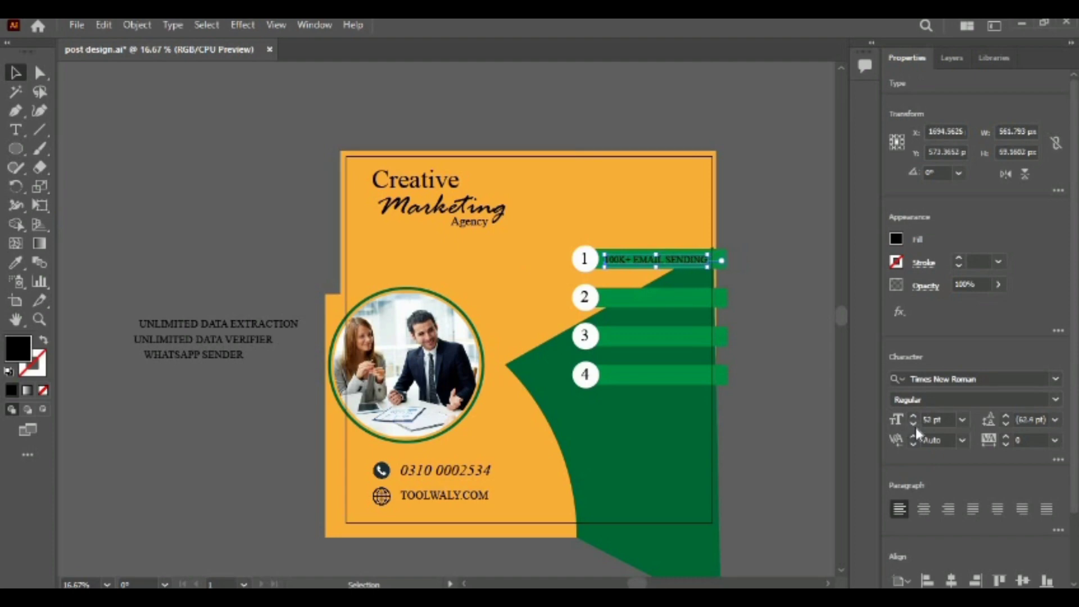
# - Place the "UNLIMITED DATA EXTRACTION" text on the second green bar and reduce its font size until it fits the bar
pyautogui.moveTo(163, 324); pyautogui.dragTo(634, 301)
pyautogui.click(914, 424)
pyautogui.click(914, 424)
pyautogui.click(913, 424)
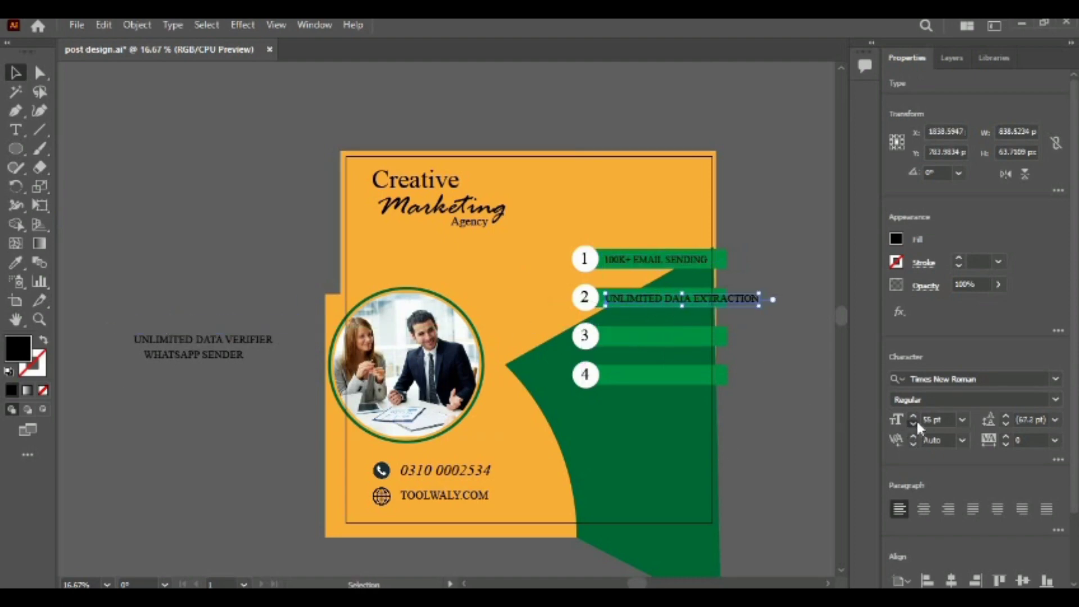
pyautogui.click(914, 423)
pyautogui.click(914, 424)
pyautogui.click(914, 424)
pyautogui.click(913, 424)
pyautogui.click(914, 424)
pyautogui.click(914, 424)
pyautogui.click(914, 423)
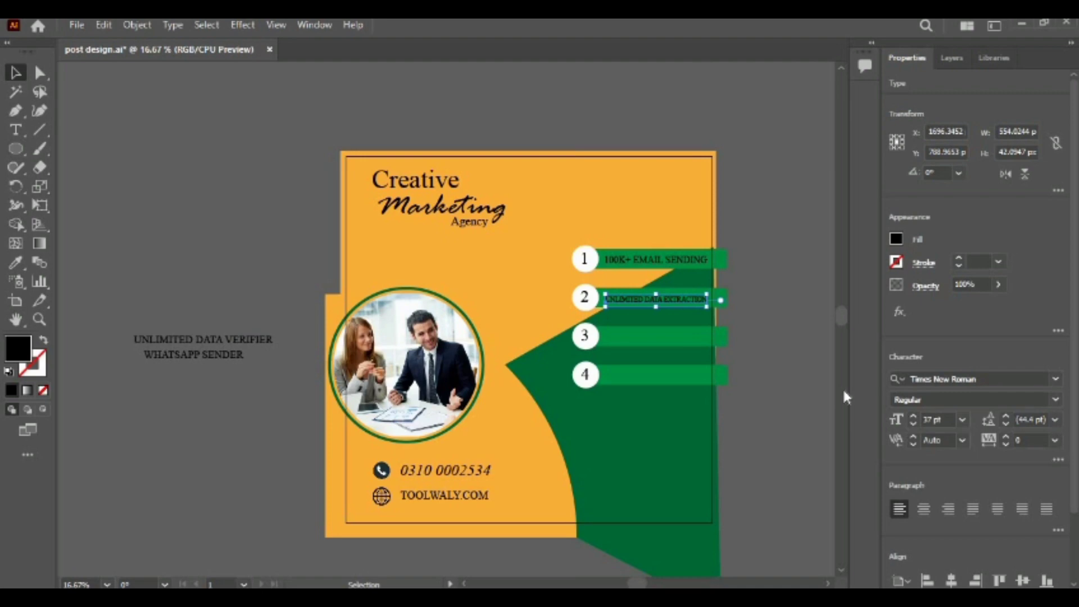
pyautogui.click(913, 416)
pyautogui.click(798, 312)
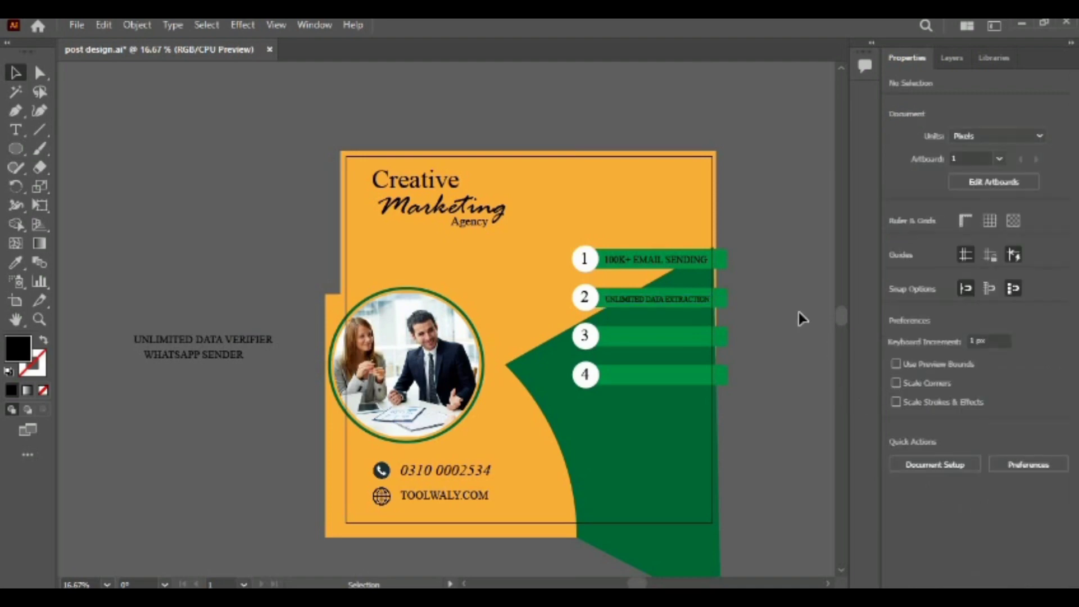
pyautogui.moveTo(668, 303); pyautogui.dragTo(655, 302)
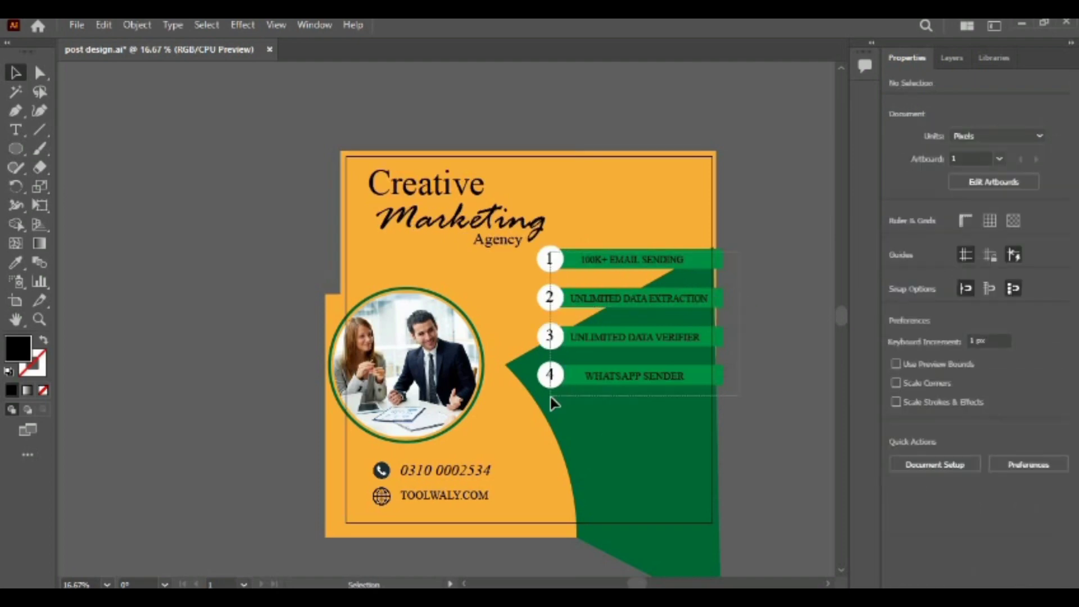
# - Move the four numbered service bars with their texts together down and slightly to the left
pyautogui.click(615, 357)
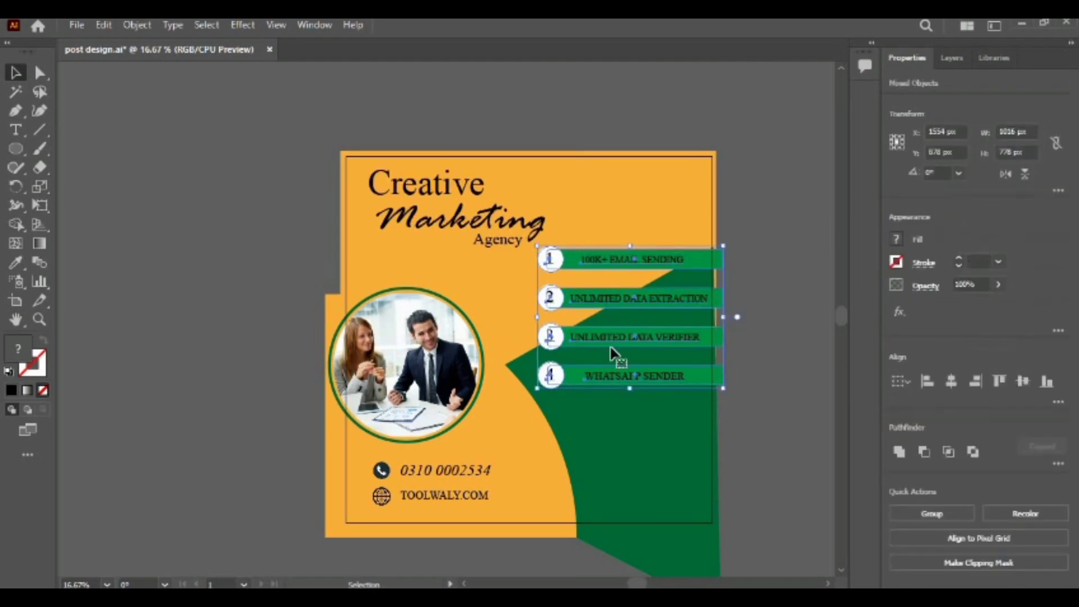
pyautogui.moveTo(614, 357); pyautogui.dragTo(609, 379)
pyautogui.click(785, 372)
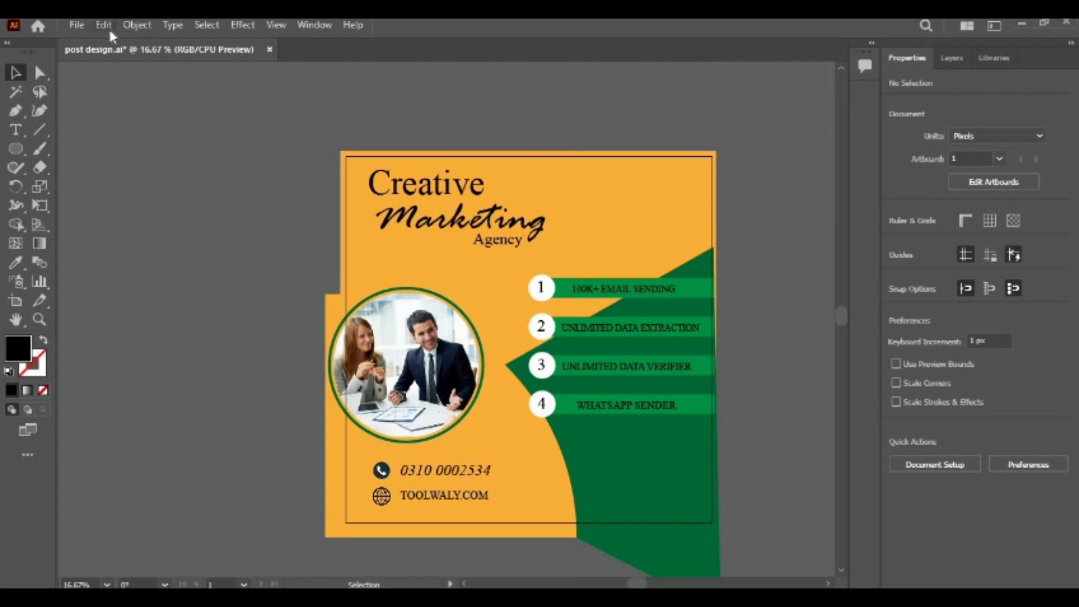
# - Unlock all locked objects in the artwork and select the dark green polygon on its own
pyautogui.click(127, 24)
pyautogui.click(191, 143)
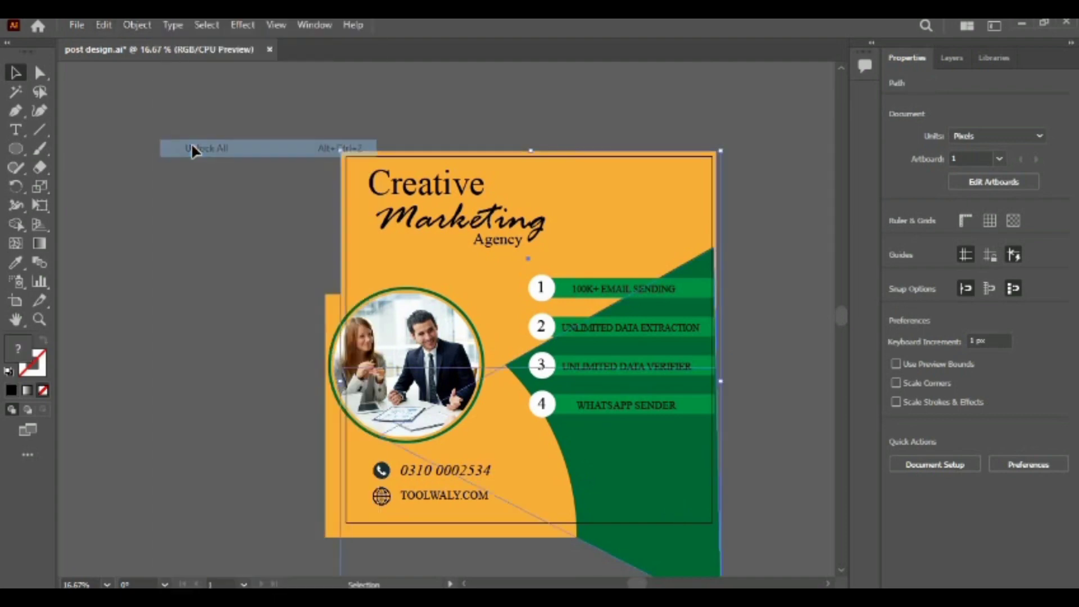
pyautogui.click(730, 366)
pyautogui.click(644, 472)
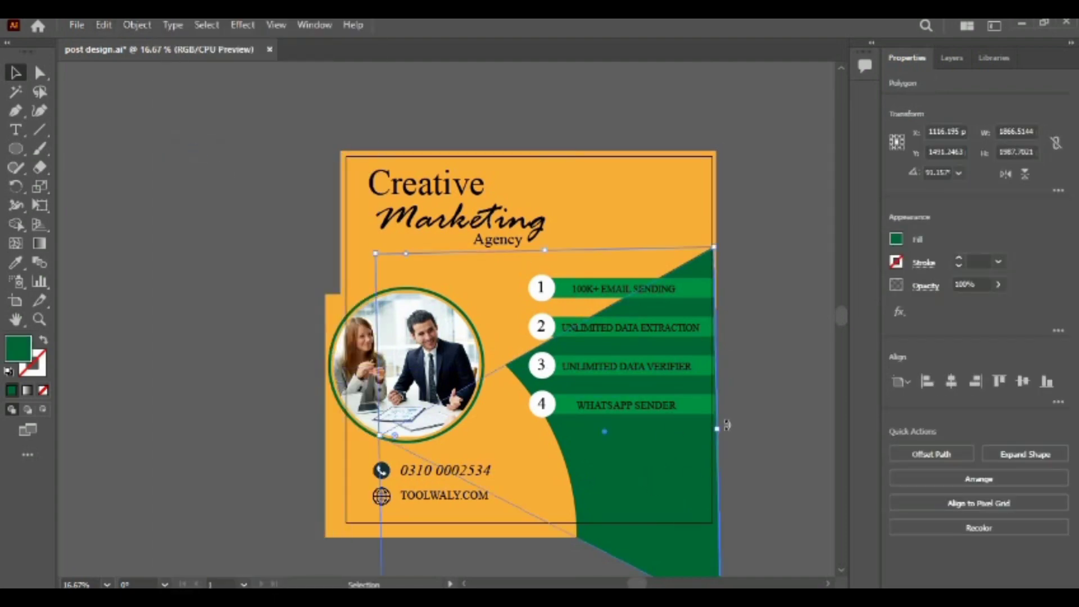
pyautogui.click(754, 311)
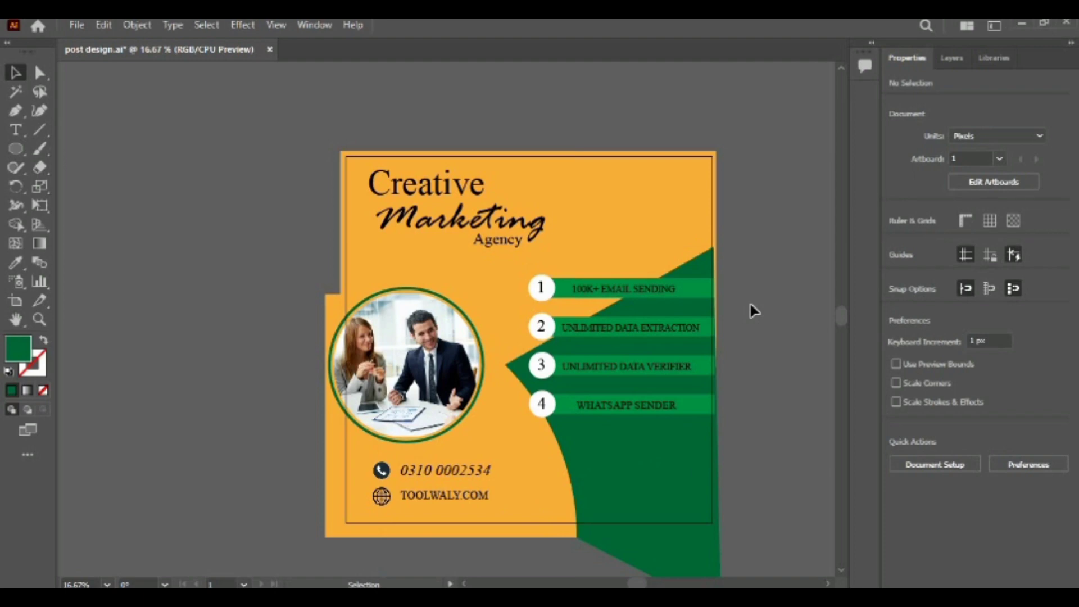
# - Enlarge the "Creative Marketing Agency" title to about 1145 px wide and 534 px high and reposition it inside the artboard
pyautogui.click(447, 188)
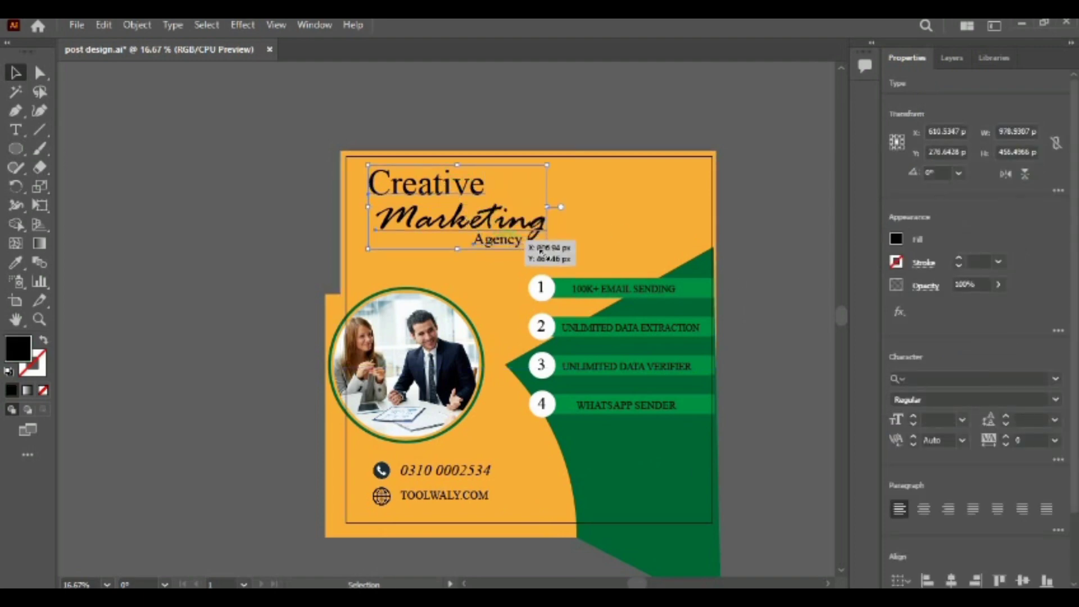
pyautogui.moveTo(546, 248); pyautogui.dragTo(562, 256)
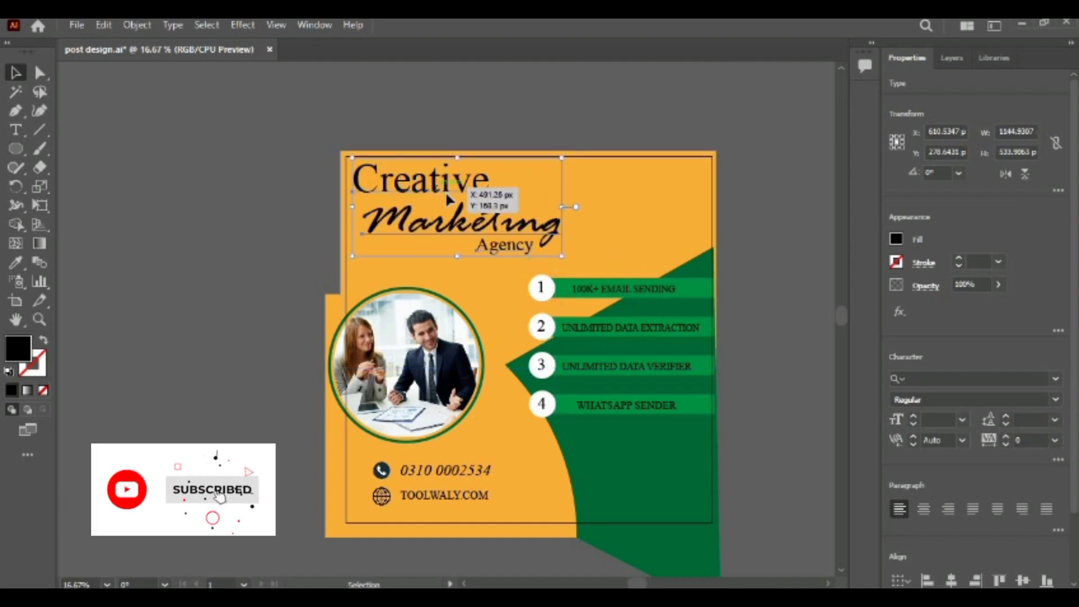
pyautogui.moveTo(448, 198); pyautogui.dragTo(463, 209)
pyautogui.click(564, 158)
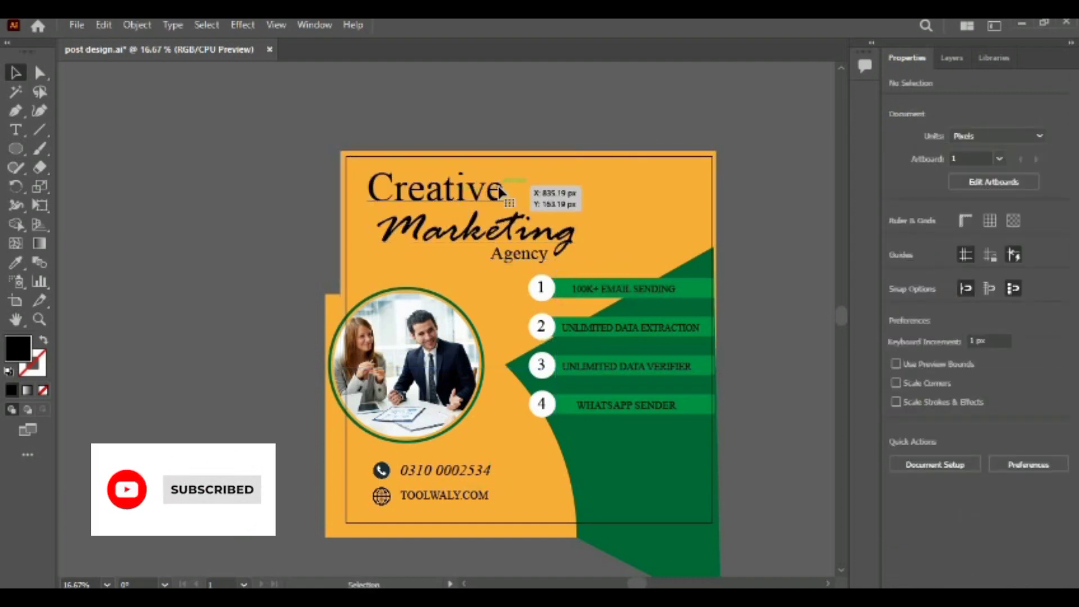
# - Scale down the word "Creative" in the title so it sits smaller above "Marketing"
pyautogui.click(478, 192)
pyautogui.moveTo(505, 167); pyautogui.dragTo(479, 182)
pyautogui.click(488, 113)
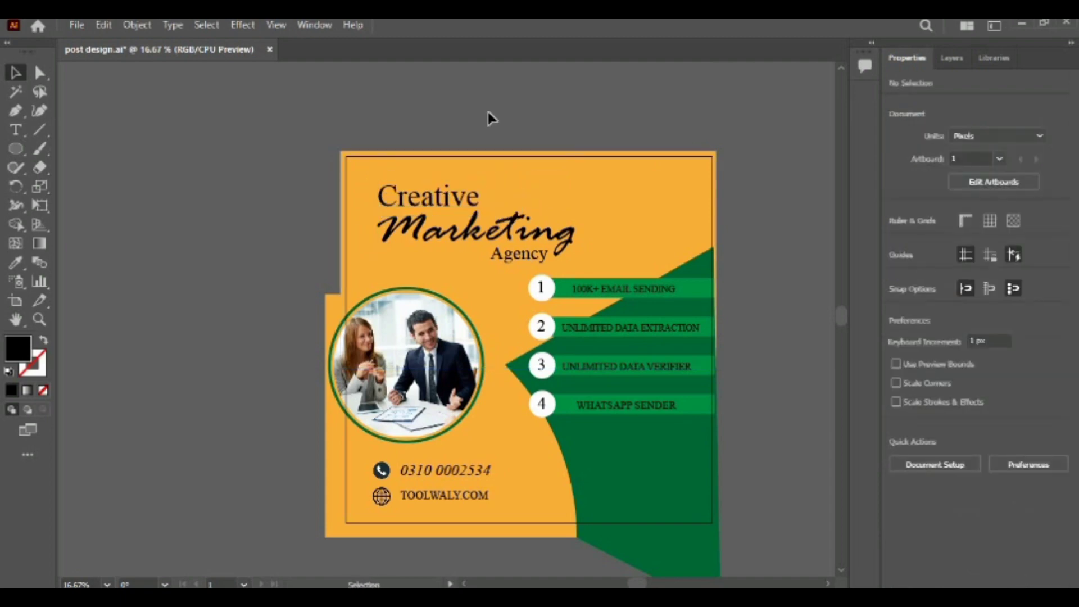
# - Draw a vertical straight line about 663 px long on the empty canvas beside the artboard with the Pen tool
pyautogui.click(15, 132)
pyautogui.click(16, 110)
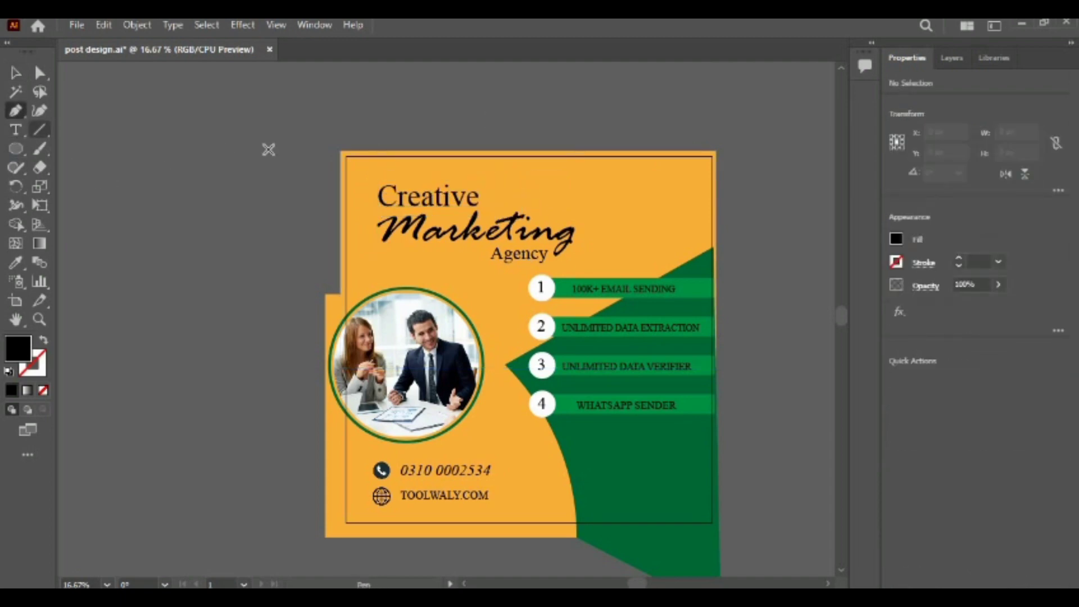
pyautogui.click(176, 130)
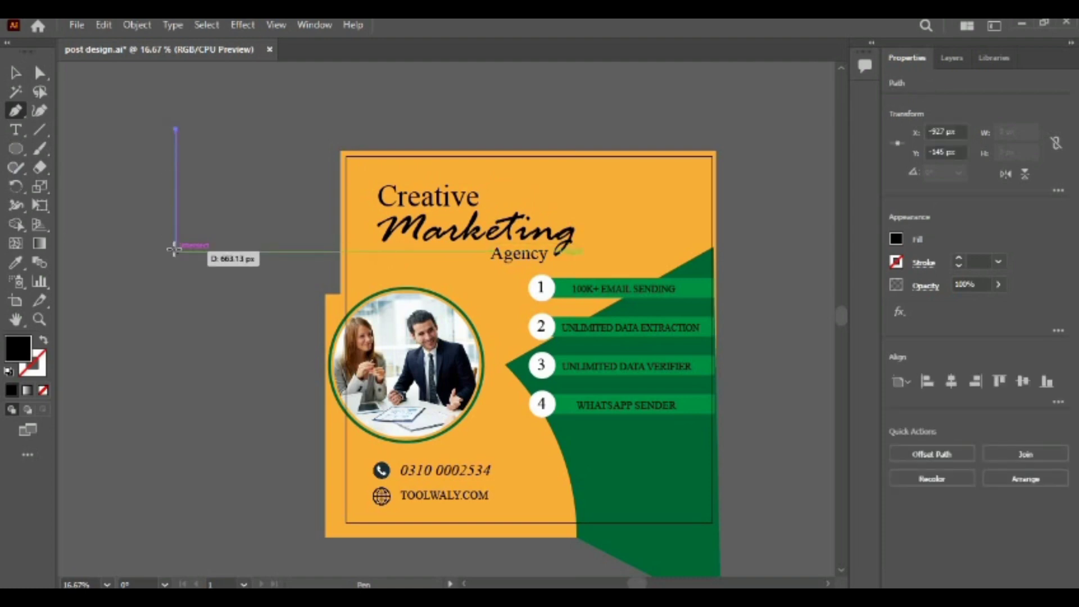
pyautogui.click(175, 250)
pyautogui.click(15, 75)
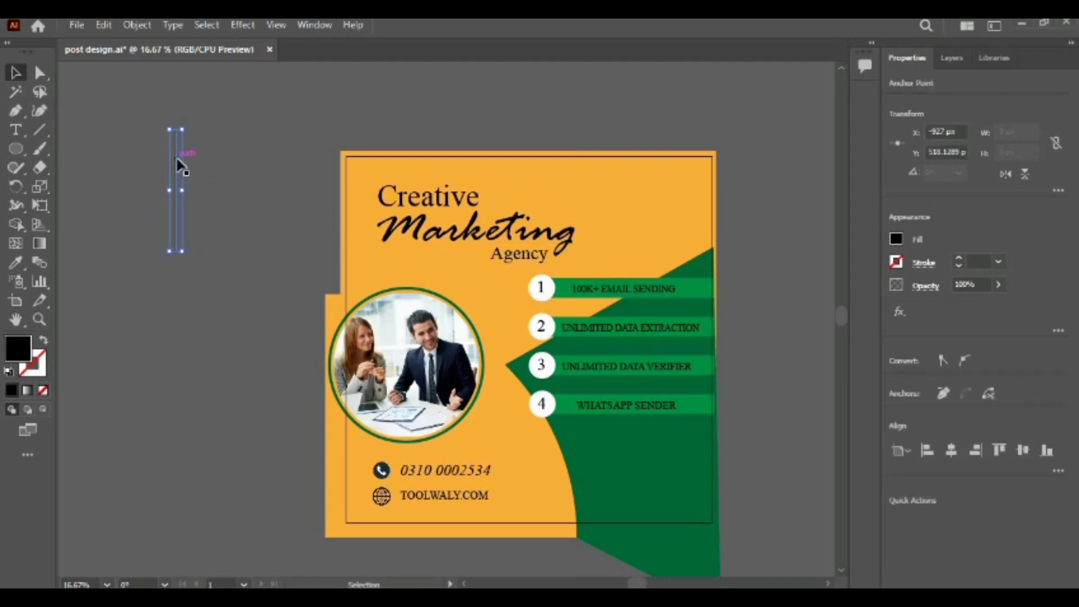
# - Duplicate the vertical line sideways repeatedly at equal spacing to form a row of parallel lines
pyautogui.moveTo(177, 158); pyautogui.dragTo(185, 160)
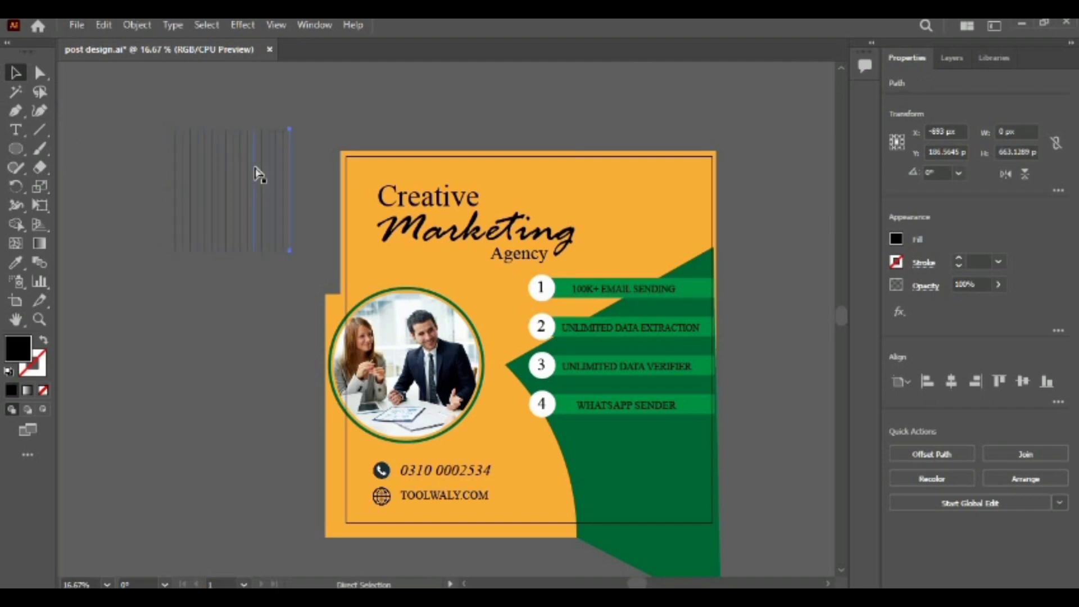
pyautogui.hotkey('ctrl', 'd')
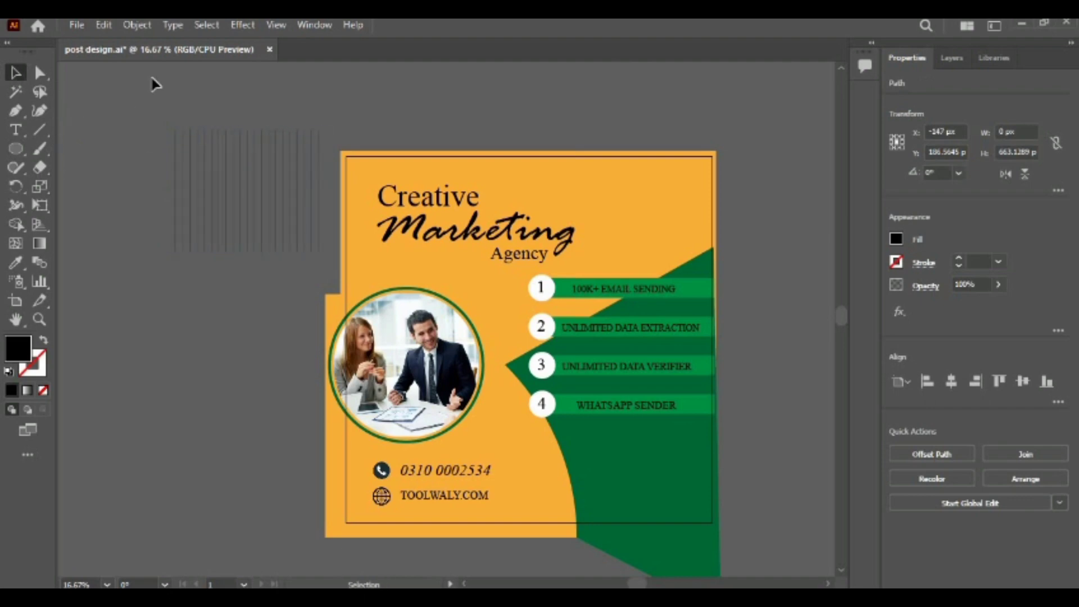
pyautogui.click(155, 83)
# - Draw a horizontal straight line about 892 px long across the upper ends of the vertical lines
pyautogui.click(16, 110)
pyautogui.click(329, 136)
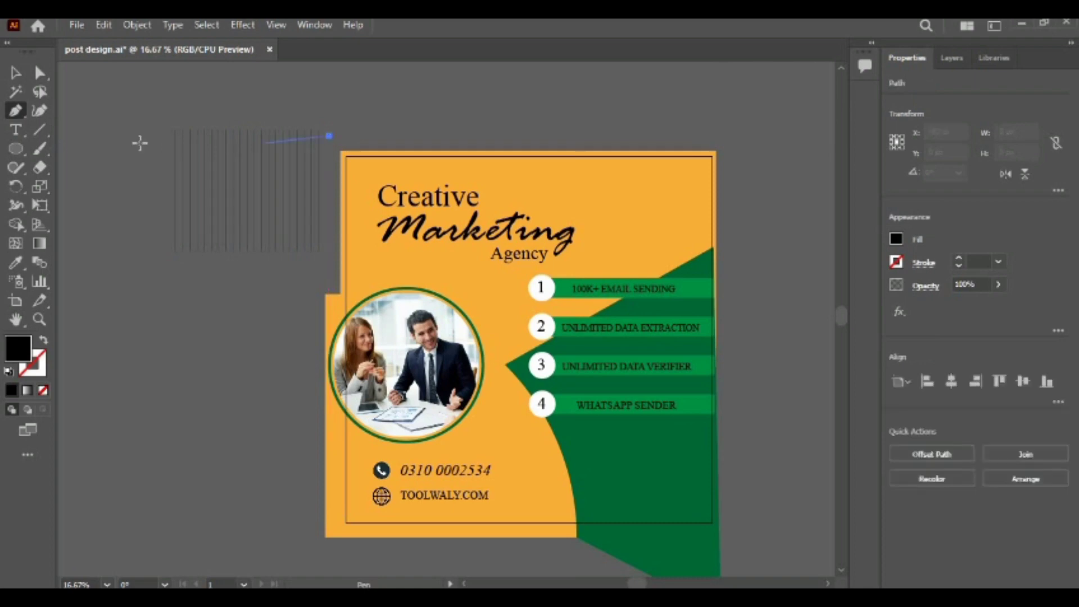
pyautogui.click(166, 136)
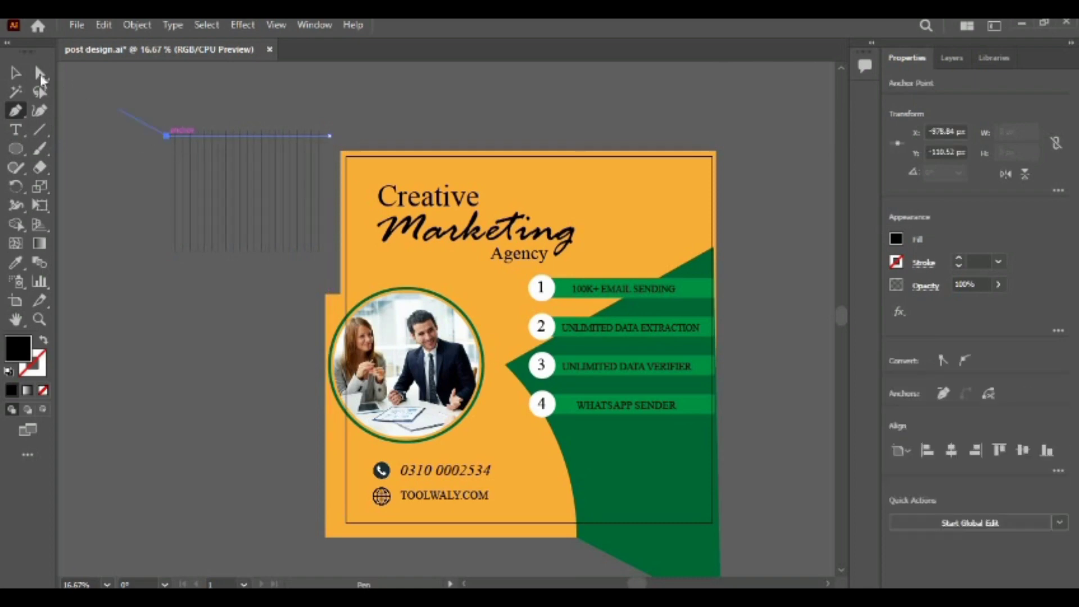
pyautogui.click(16, 72)
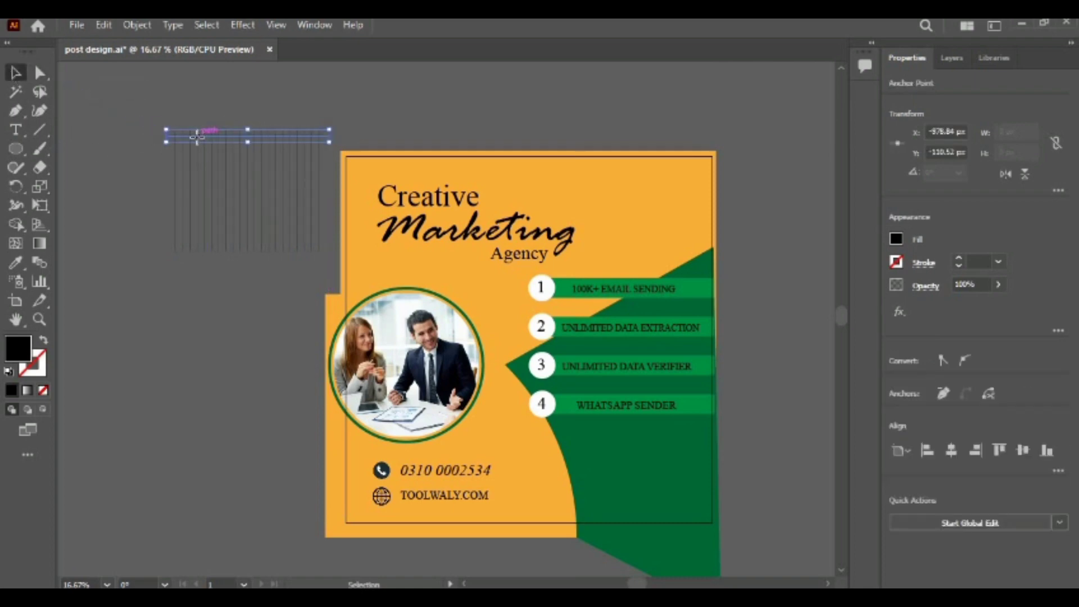
pyautogui.moveTo(197, 136); pyautogui.dragTo(196, 137)
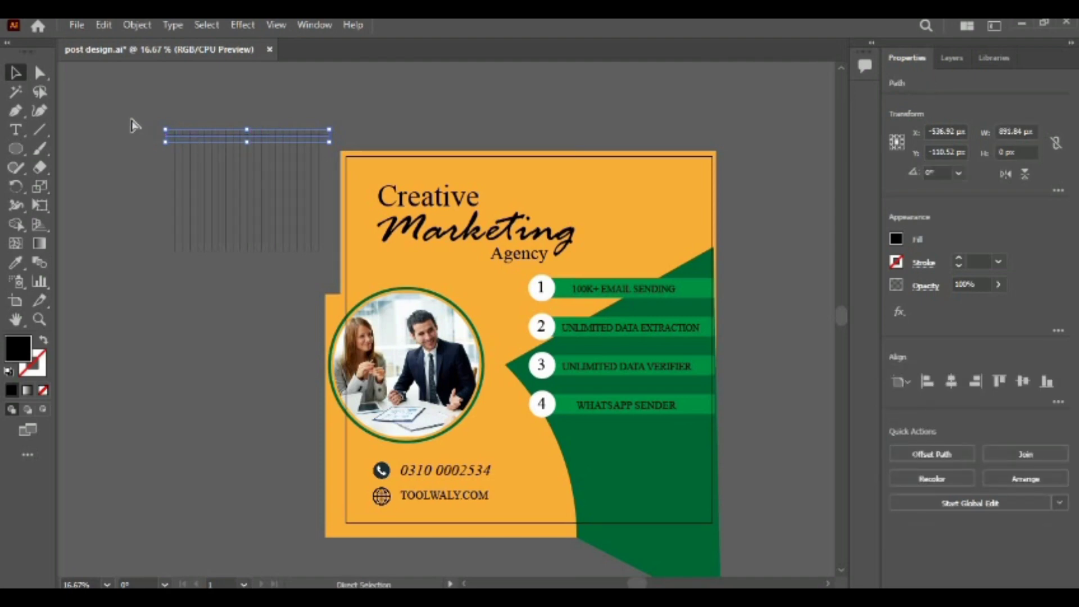
pyautogui.hotkey('ctrl', 'z')
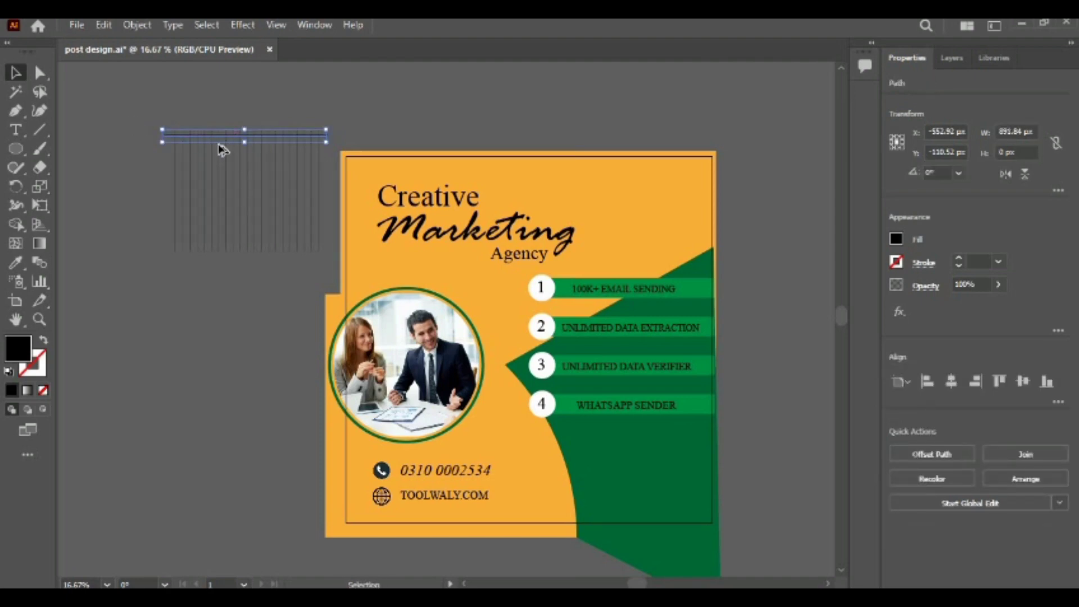
# - Duplicate the horizontal line downward repeatedly at equal spacing to form a grid and delete the surplus line below it
pyautogui.moveTo(219, 136); pyautogui.dragTo(219, 145)
pyautogui.hotkey('ctrl', 'd')
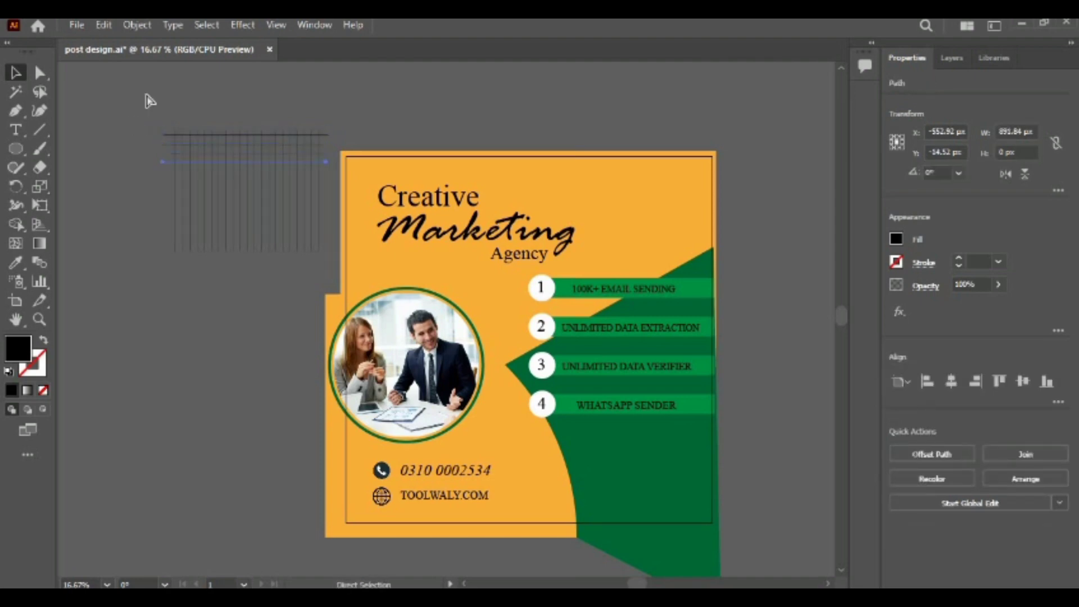
pyautogui.hotkey('ctrl', 'd')
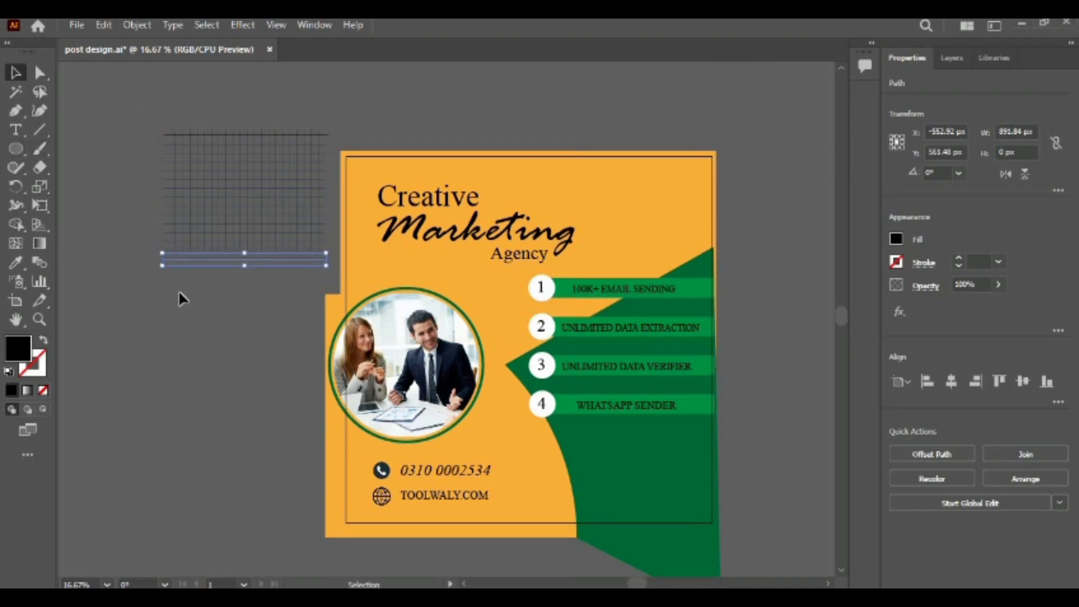
pyautogui.press('Delete')
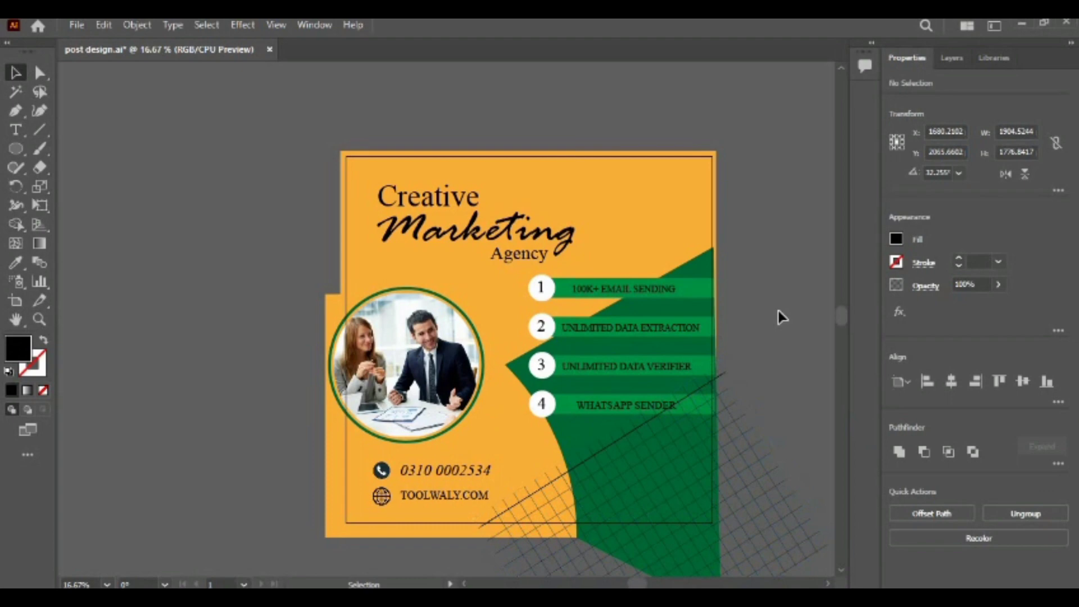
# - Select the rotated grid group over the dark green polygon and send it backward repeatedly in the stacking order
pyautogui.click(759, 347)
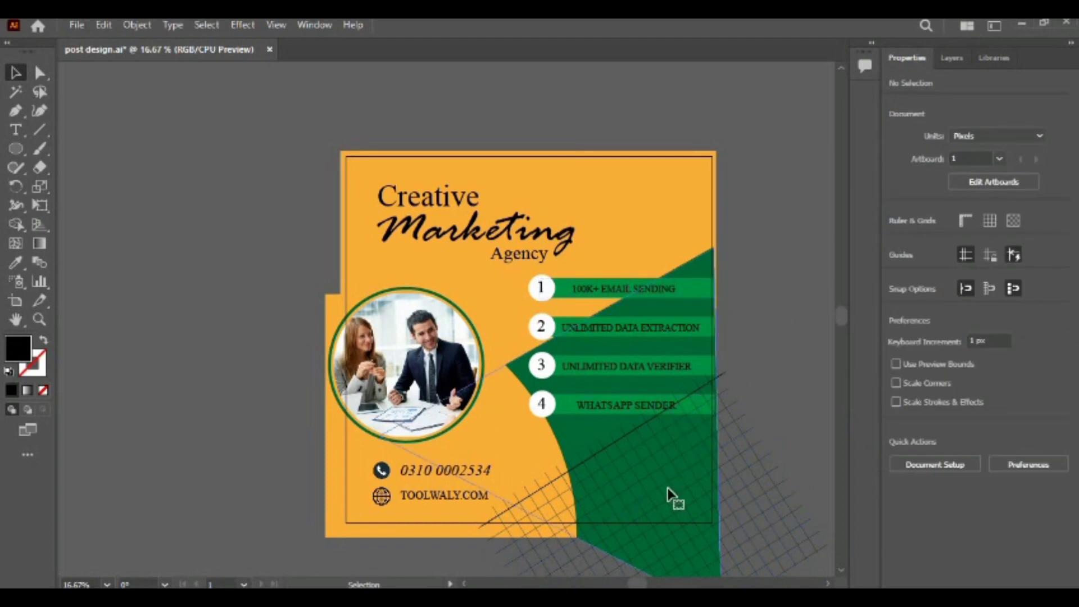
pyautogui.click(747, 500)
pyautogui.click(747, 458)
pyautogui.rightClick(743, 473)
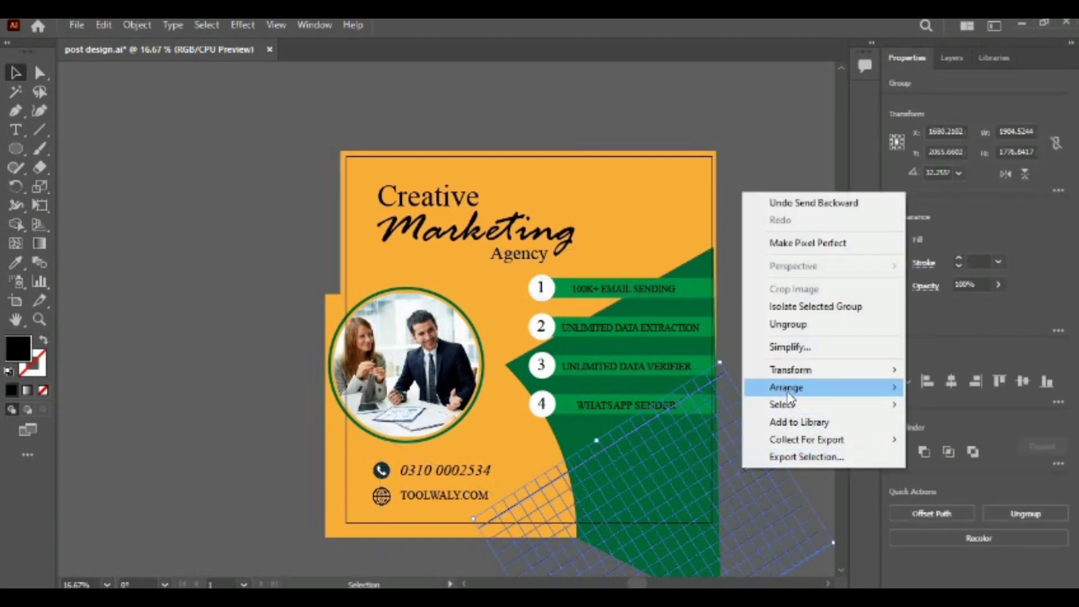
pyautogui.moveTo(787, 387)
pyautogui.click(611, 423)
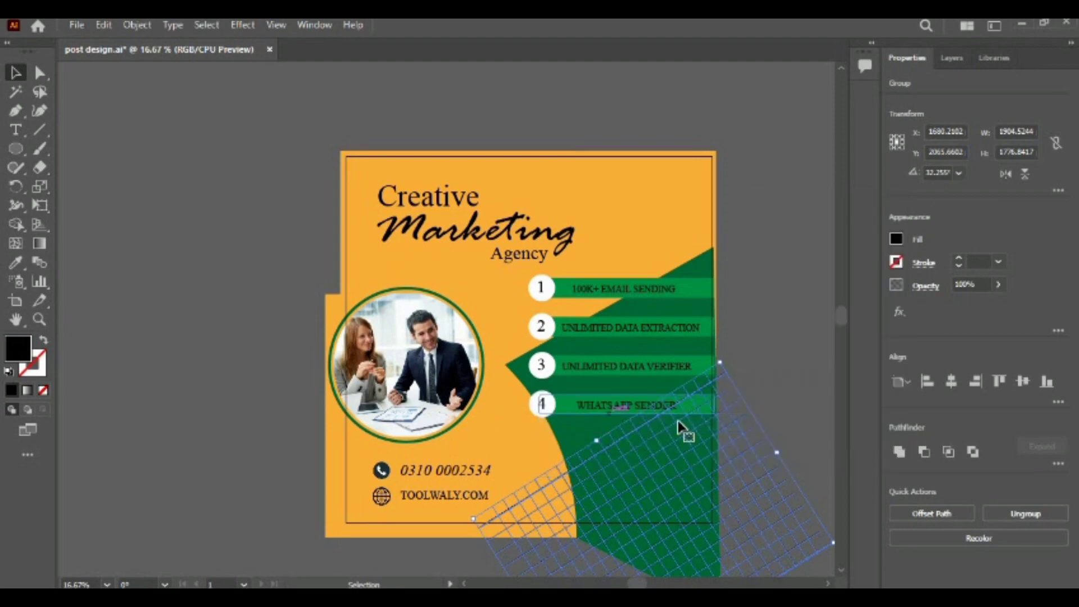
pyautogui.click(802, 356)
pyautogui.rightClick(719, 467)
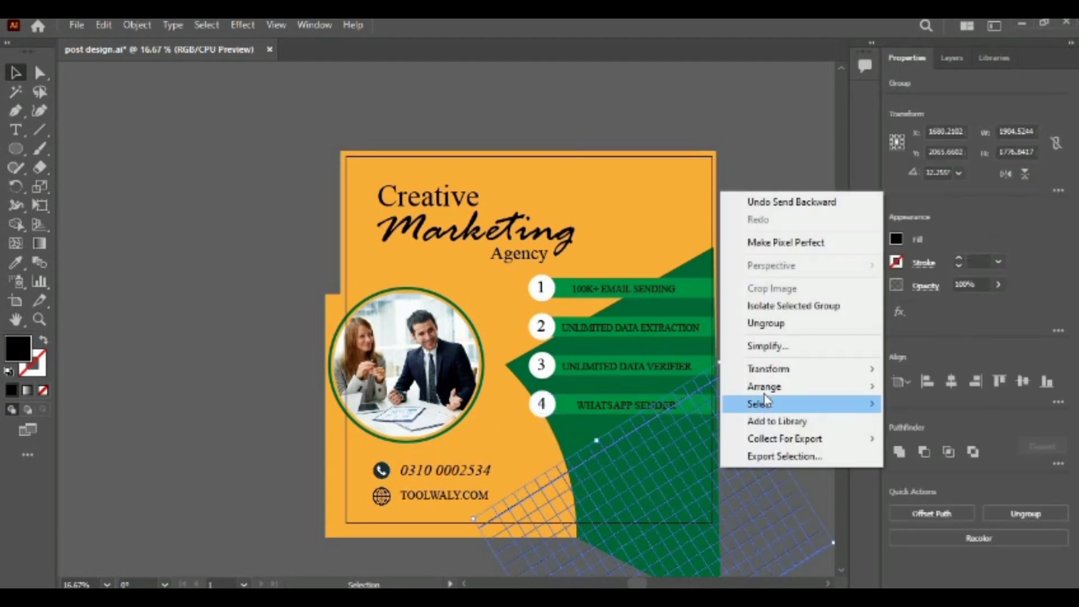
pyautogui.moveTo(789, 387)
pyautogui.click(626, 423)
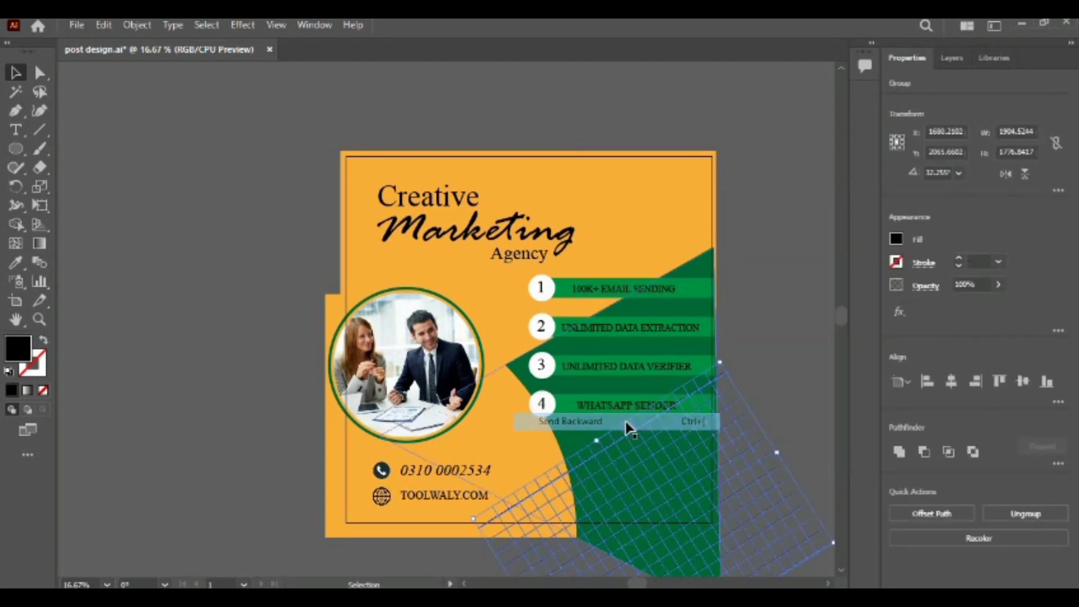
pyautogui.click(798, 325)
pyautogui.click(677, 436)
pyautogui.rightClick(746, 464)
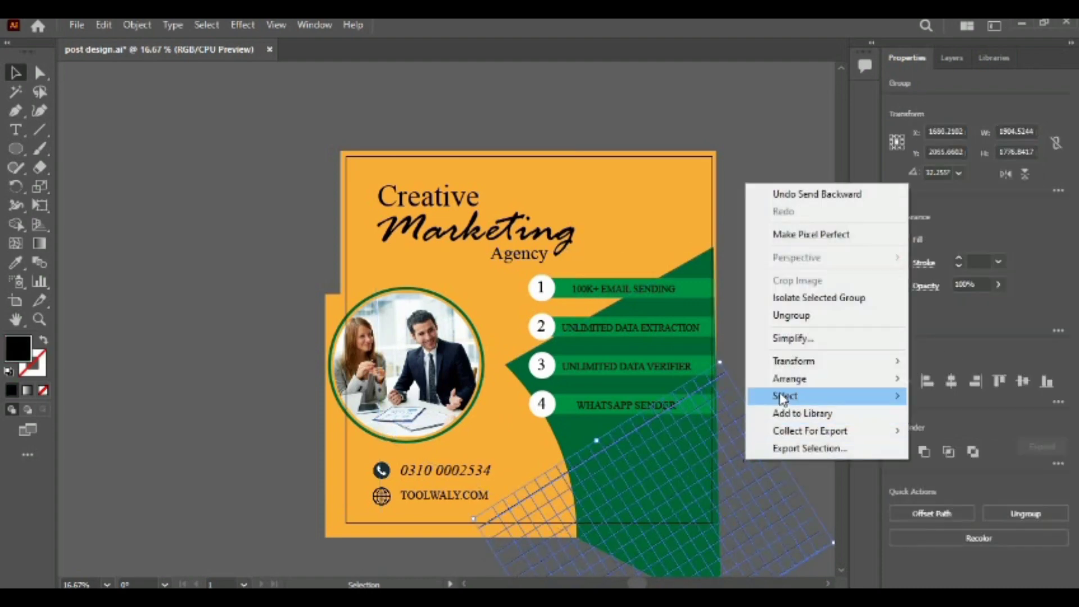
pyautogui.click(726, 294)
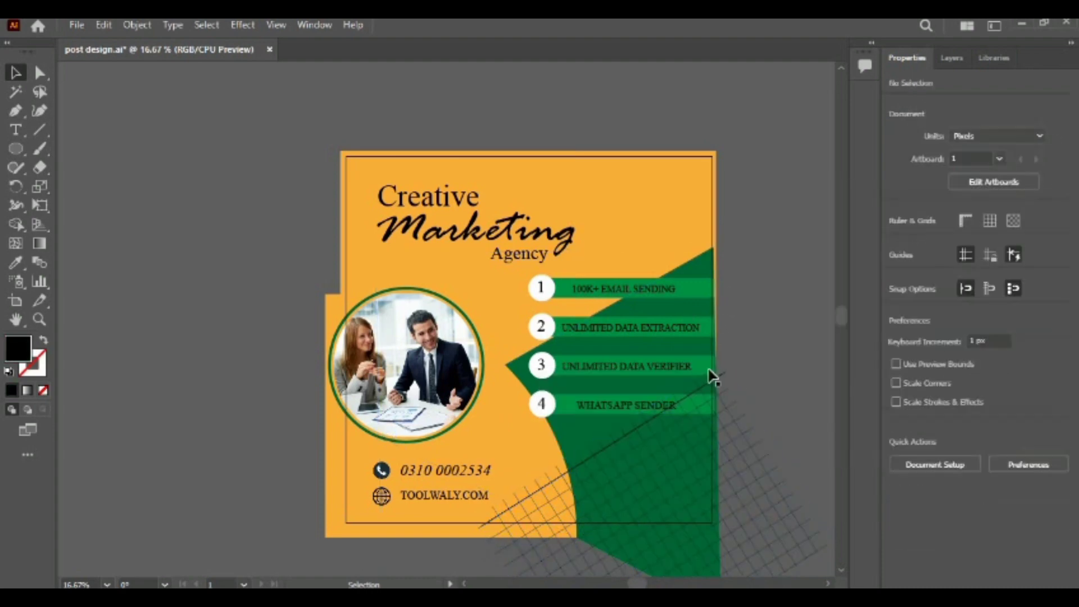
# - Select the third and fourth service bars together with their labels
pyautogui.click(712, 369)
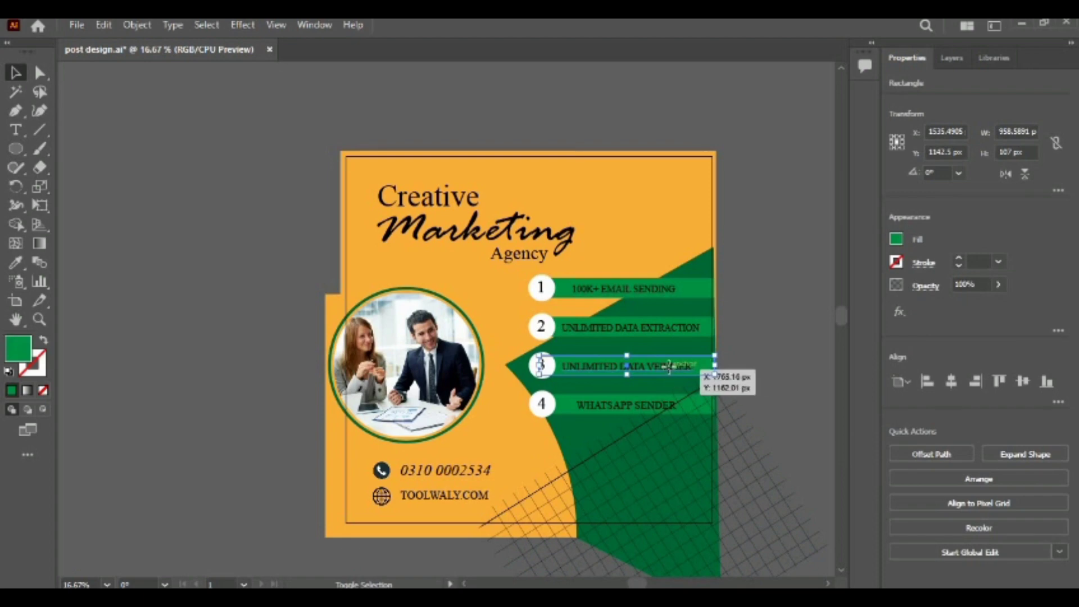
pyautogui.keyDown('shift'); pyautogui.click(662, 406); pyautogui.keyUp('shift')
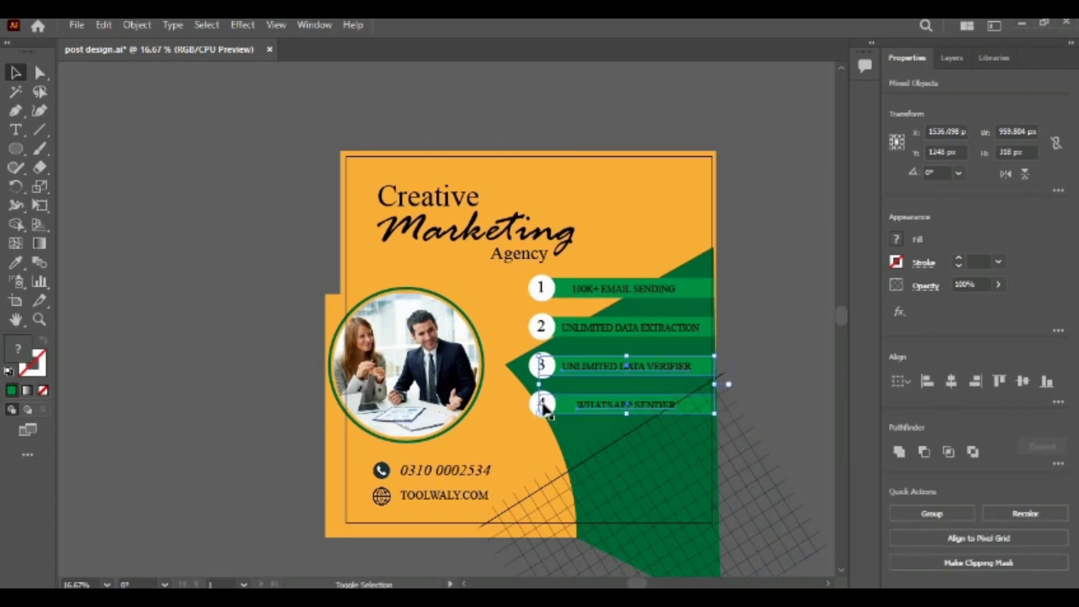
pyautogui.click(414, 234)
pyautogui.click(741, 309)
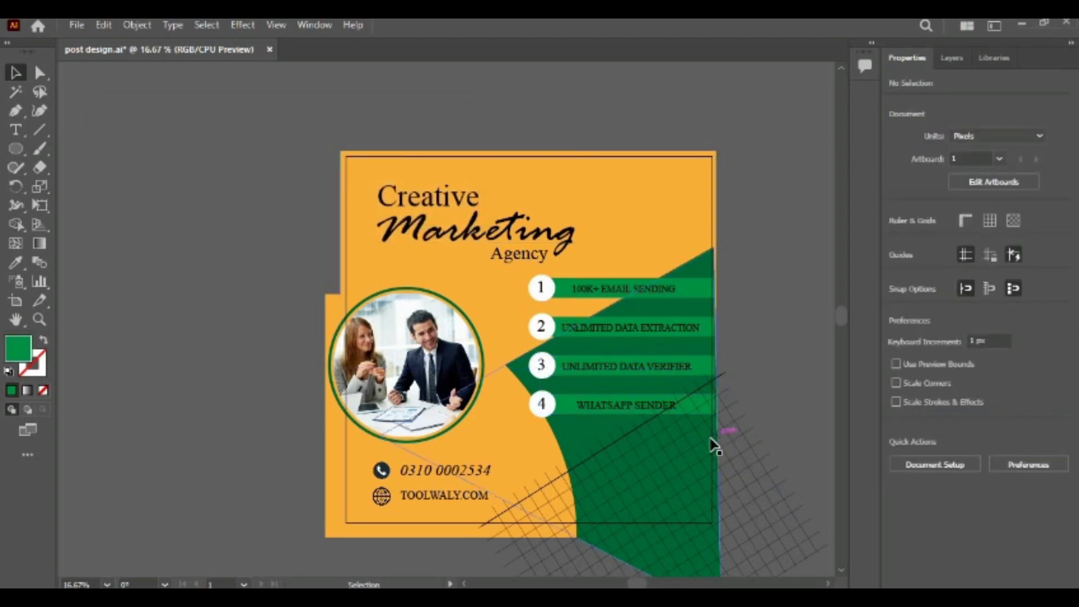
# - Place a copy of the grid with 26% opacity over the artboard's upper-left corner and enlarge it
pyautogui.moveTo(711, 439); pyautogui.dragTo(467, 155)
pyautogui.click(605, 90)
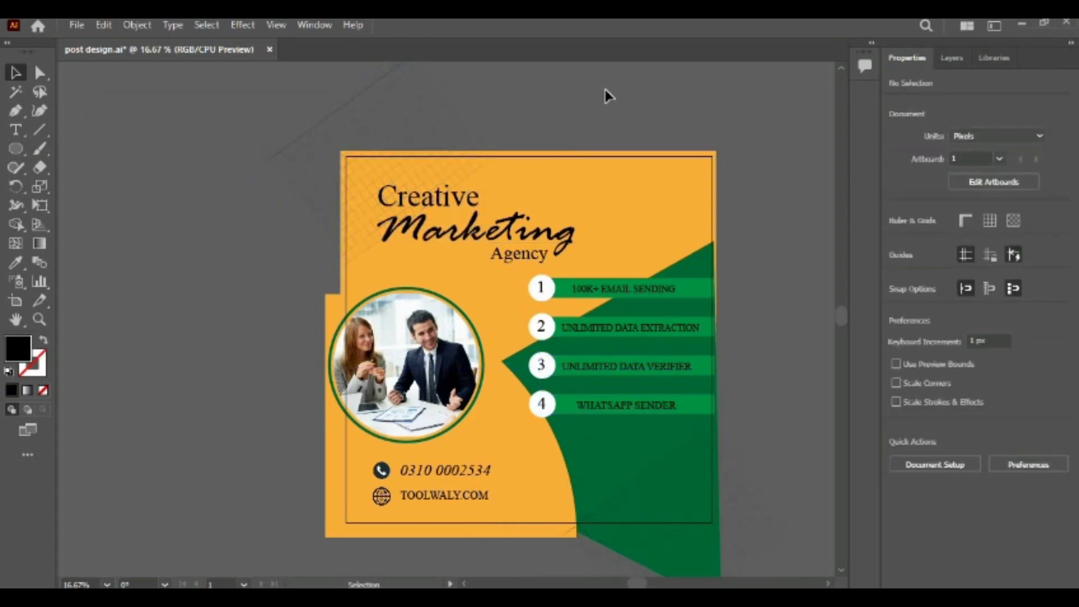
pyautogui.click(393, 161)
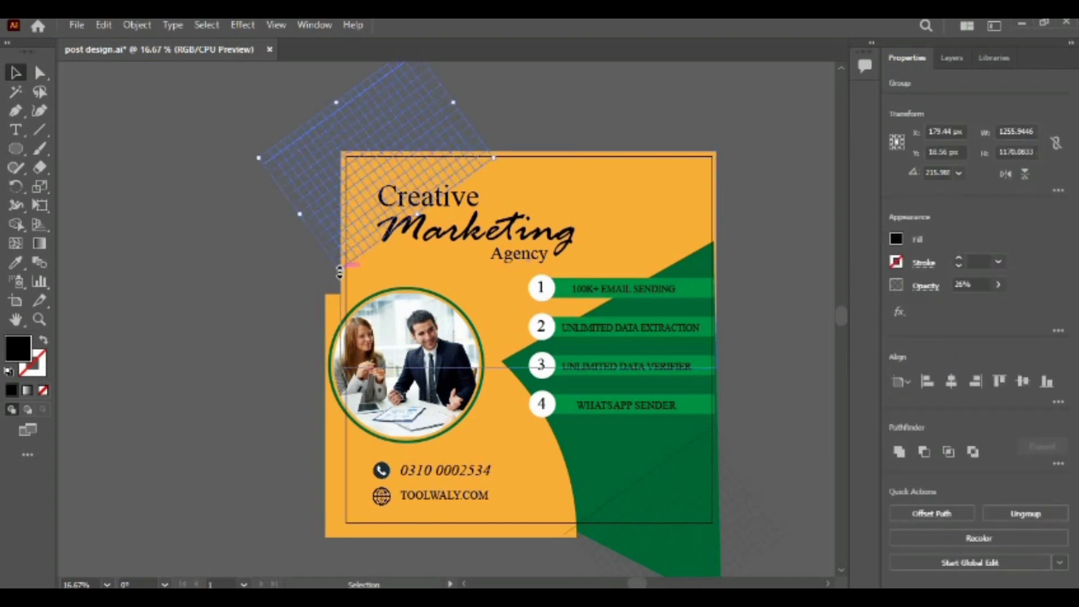
pyautogui.moveTo(339, 272); pyautogui.dragTo(270, 405)
pyautogui.click(490, 82)
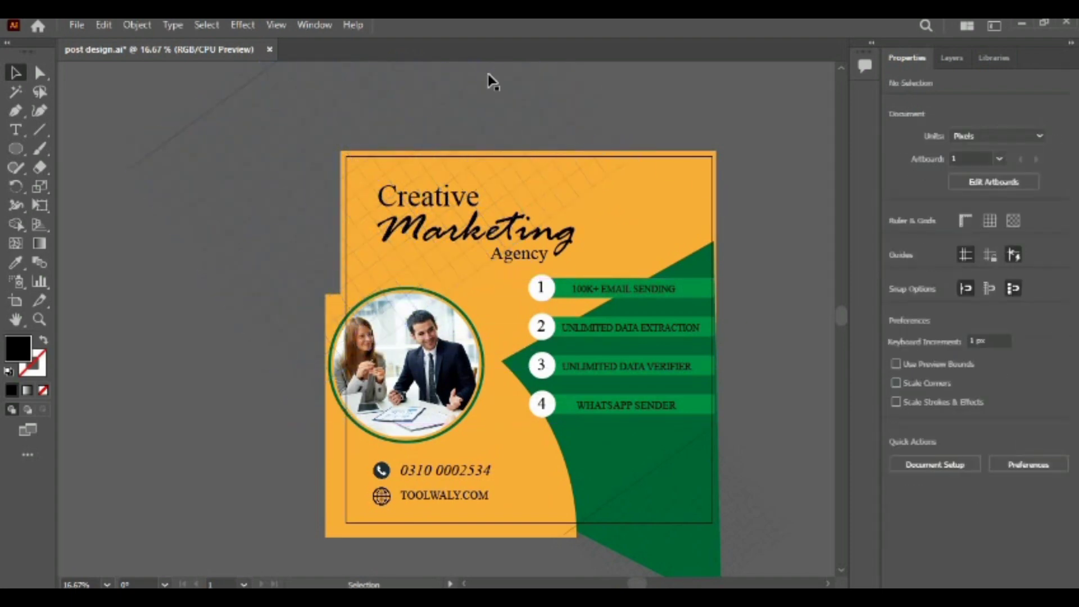
# - Move the faded grid copy across the title area and scale it down to about 1457 px wide
pyautogui.moveTo(487, 79); pyautogui.dragTo(621, 103)
pyautogui.click(802, 326)
pyautogui.click(317, 177)
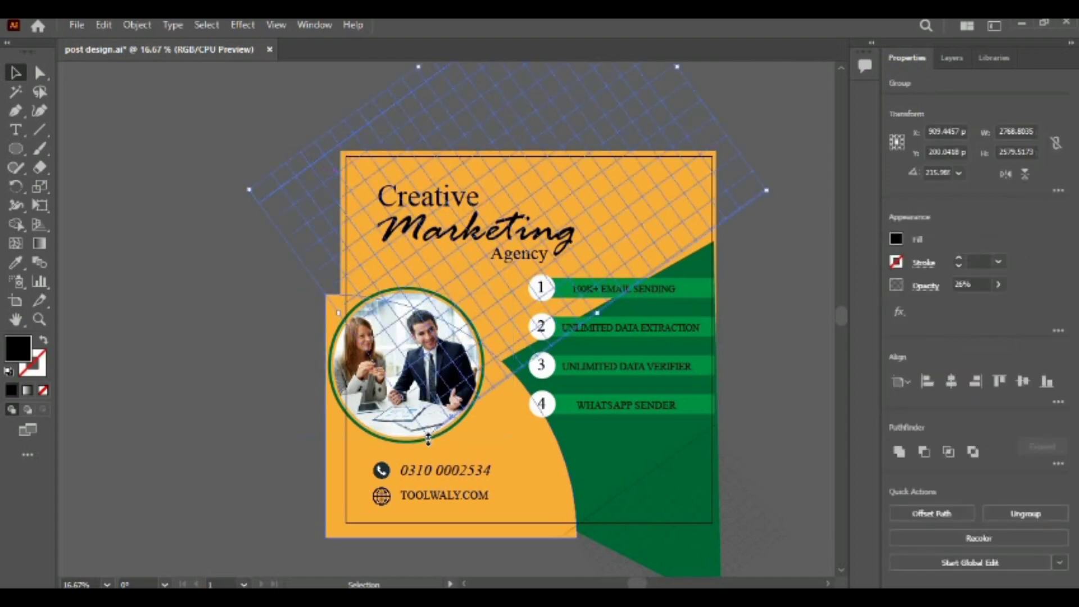
pyautogui.moveTo(428, 438); pyautogui.dragTo(485, 342)
pyautogui.moveTo(540, 180); pyautogui.dragTo(510, 210)
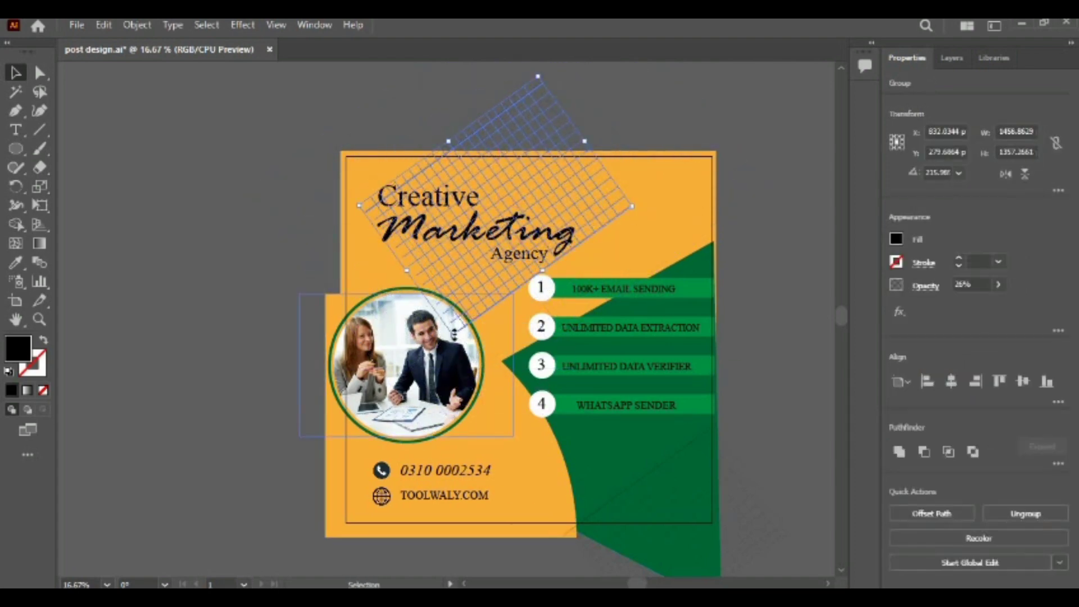
# - Enlarge the faded grid behind the title to about 1957 px wide and 1823 px high
pyautogui.moveTo(434, 338); pyautogui.dragTo(334, 204)
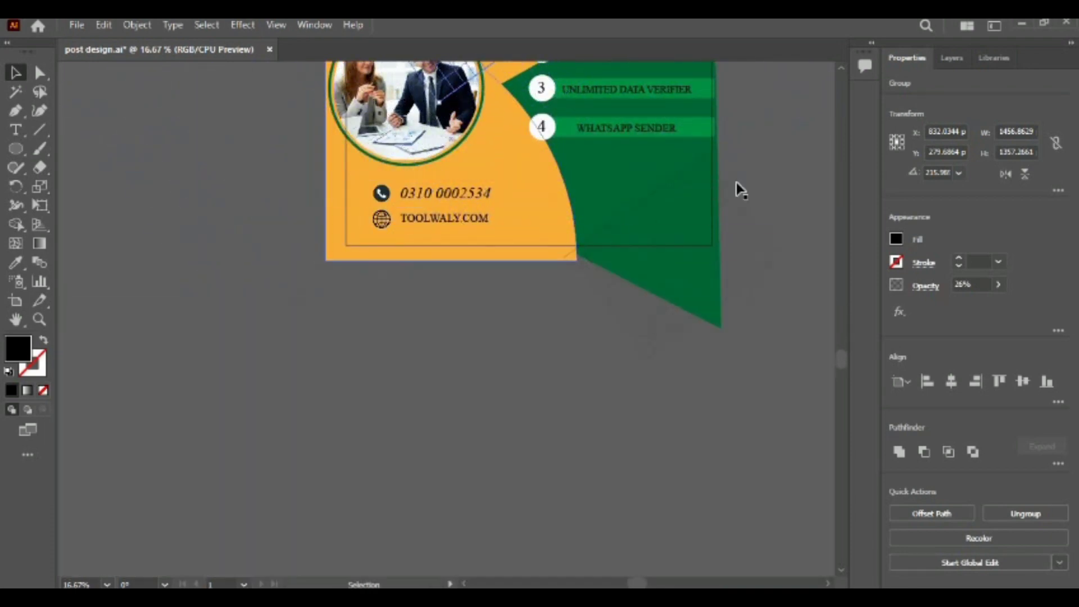
pyautogui.click(841, 71)
pyautogui.scroll(5, 840, 67)
pyautogui.click(475, 125)
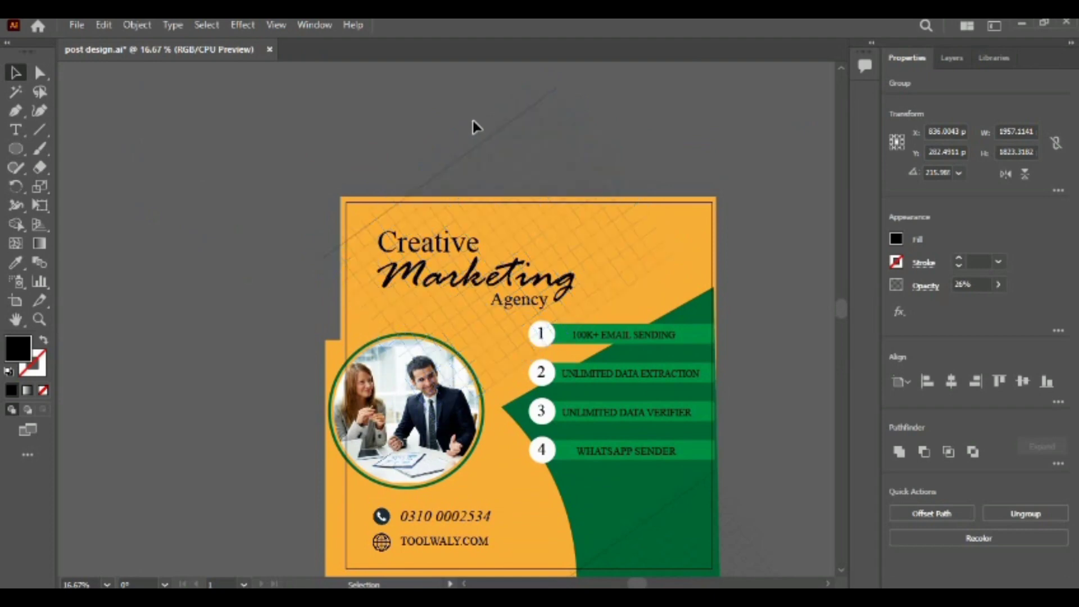
pyautogui.doubleClick(506, 143)
pyautogui.doubleClick(690, 167)
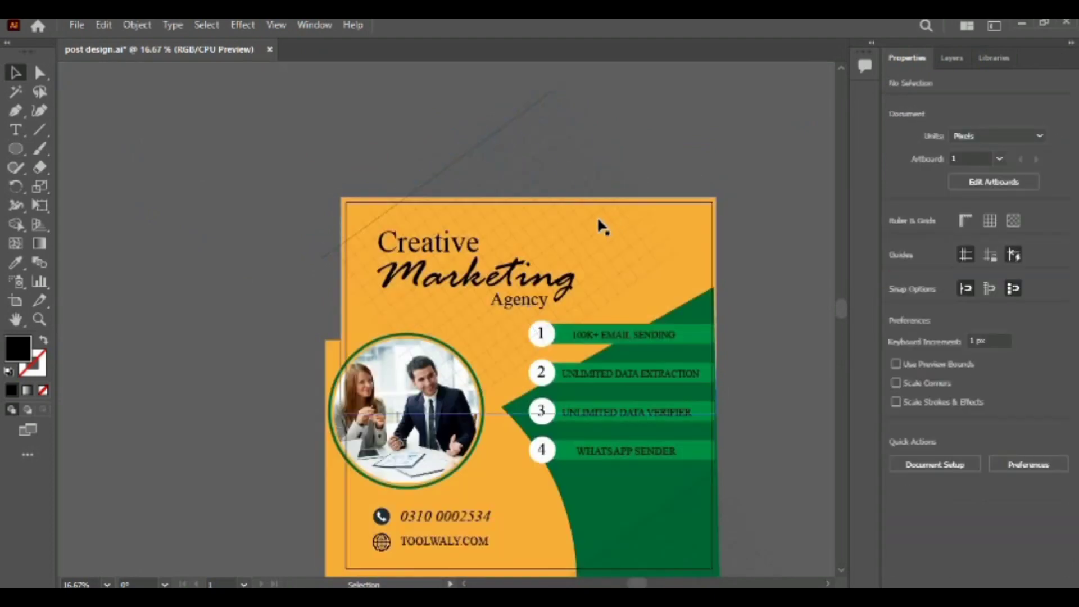
# - Shift the faded title grid up and slightly left and enlarge it to about 2759 px wide and 2571 px high
pyautogui.click(596, 218)
pyautogui.moveTo(595, 217); pyautogui.dragTo(588, 188)
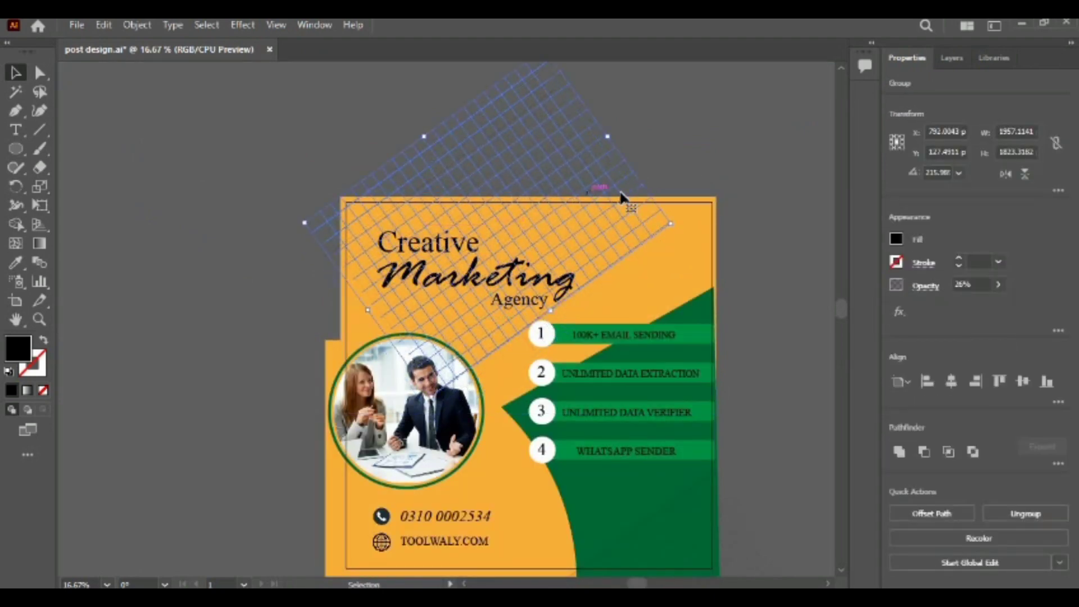
pyautogui.click(709, 153)
pyautogui.click(561, 192)
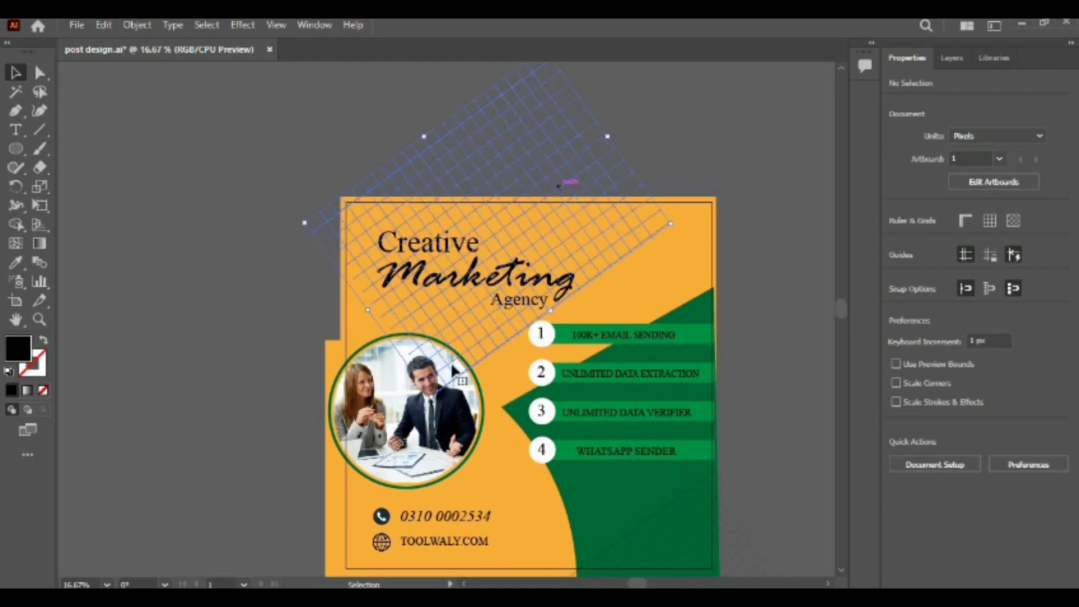
pyautogui.moveTo(430, 397); pyautogui.dragTo(318, 537)
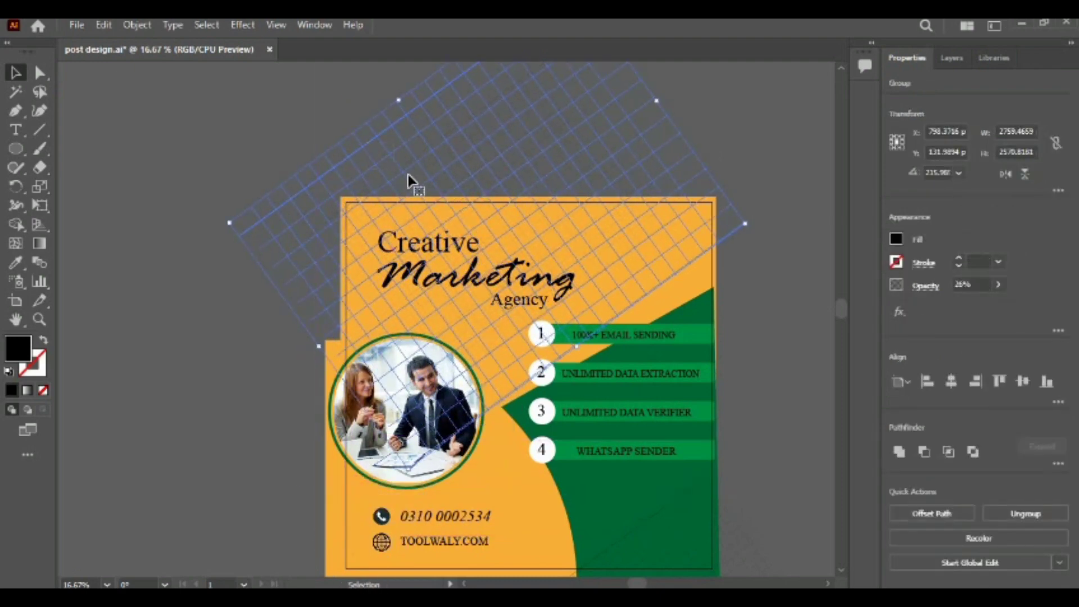
# - Shift the faded grid behind the title slightly farther up and to the left, leaving nothing selected
pyautogui.click(251, 140)
pyautogui.moveTo(388, 157); pyautogui.dragTo(346, 98)
pyautogui.click(756, 250)
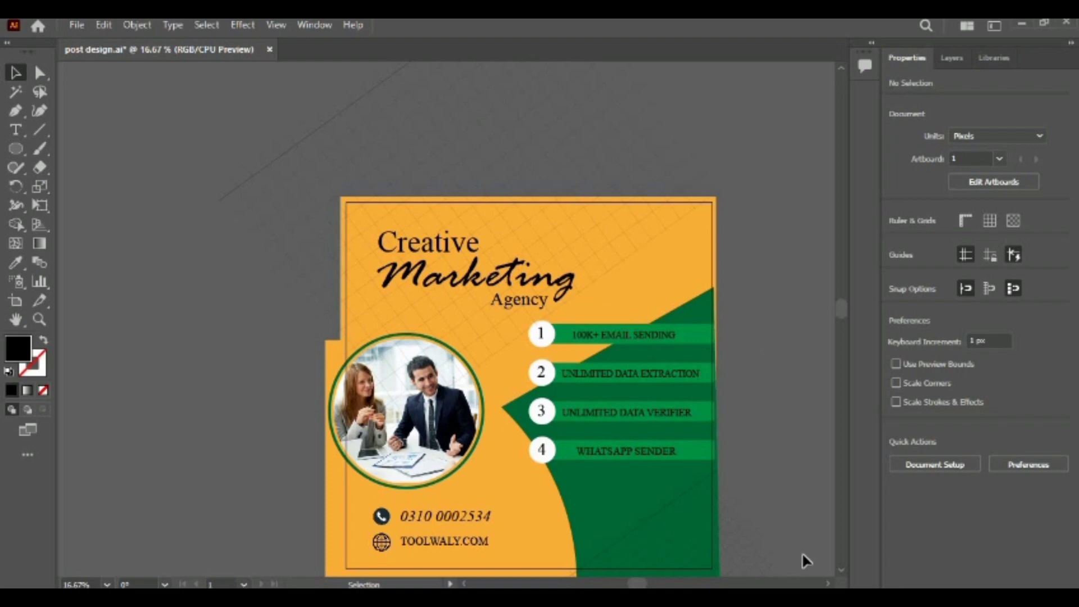
# - Reposition the faded grid over the lower-right part of the green shape and save the document
pyautogui.scroll(-2, 841, 566)
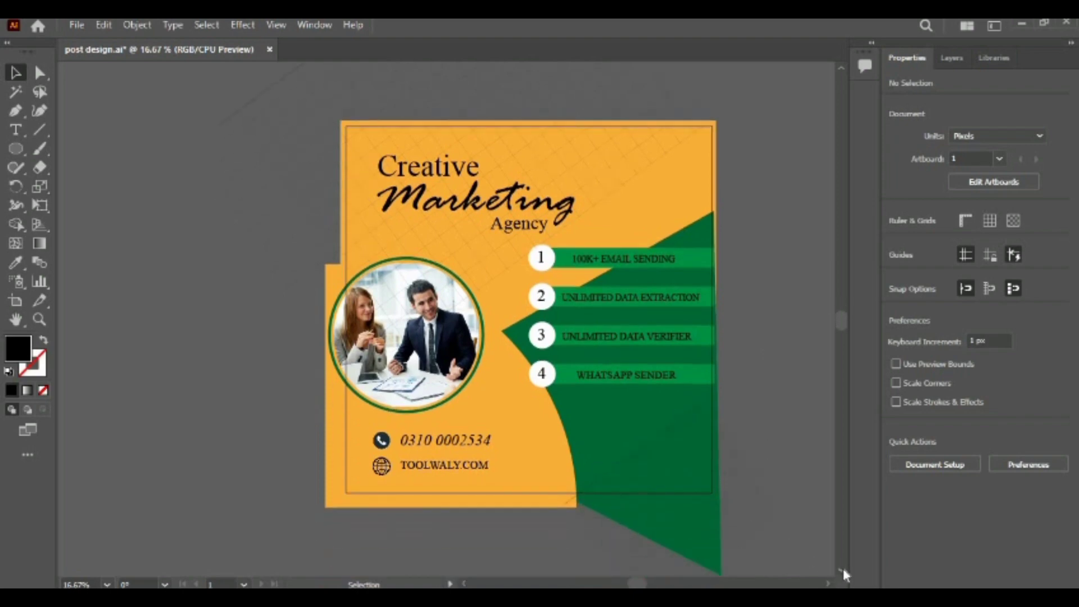
pyautogui.click(720, 487)
pyautogui.moveTo(802, 502); pyautogui.dragTo(538, 494)
pyautogui.click(795, 367)
pyautogui.click(841, 68)
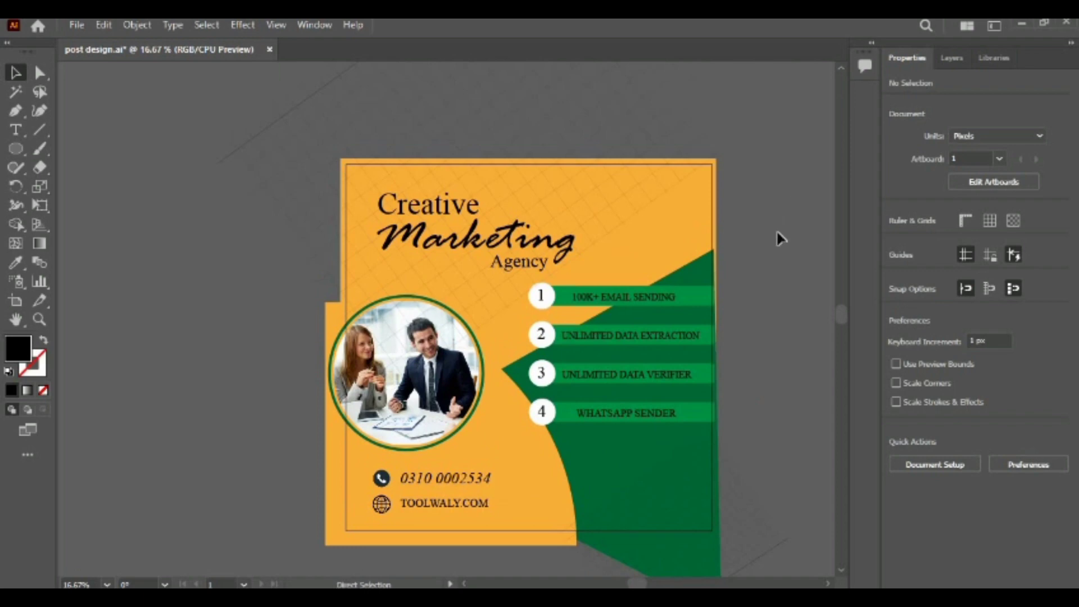
pyautogui.hotkey('ctrl', 's')
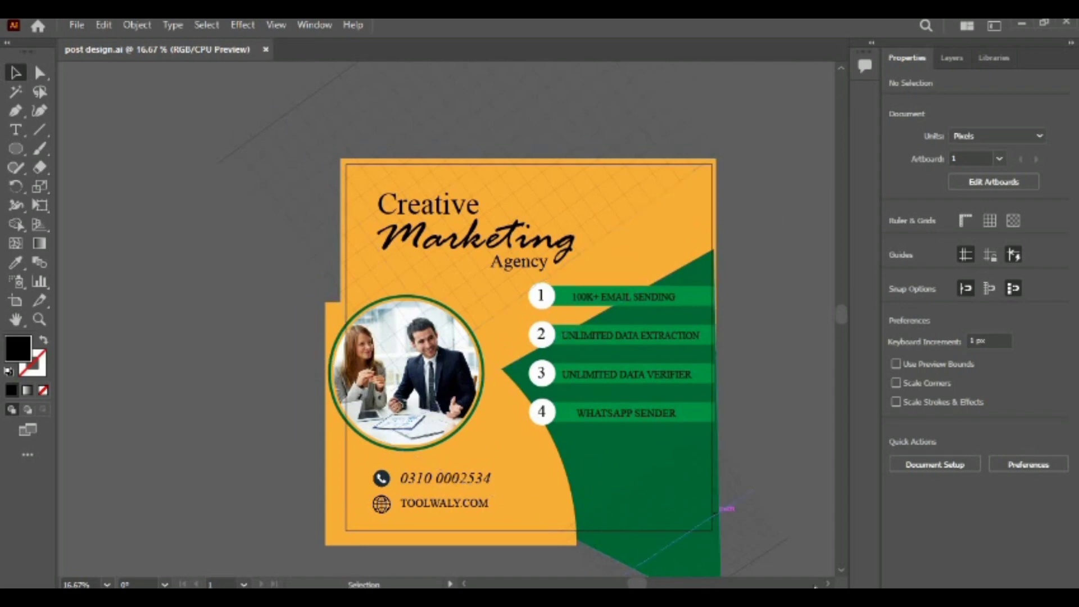
# - Export all artboards as a JPEG named post design with Use Artboards enabled, and inspect the exported image in the photo viewer
pyautogui.hotkey('ctrl', '=')
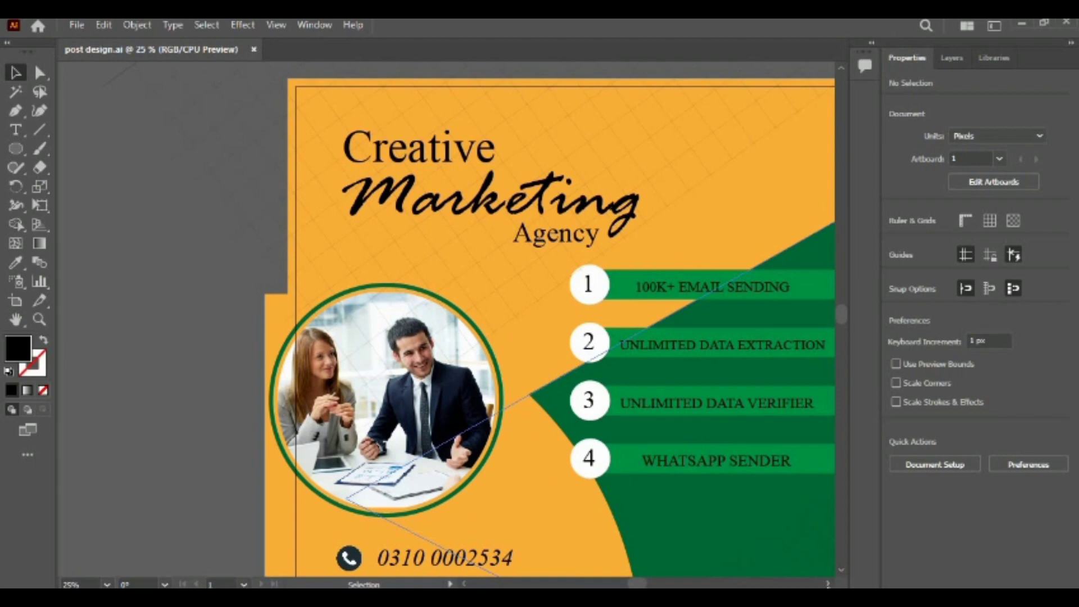
pyautogui.click(827, 584)
pyautogui.click(466, 584)
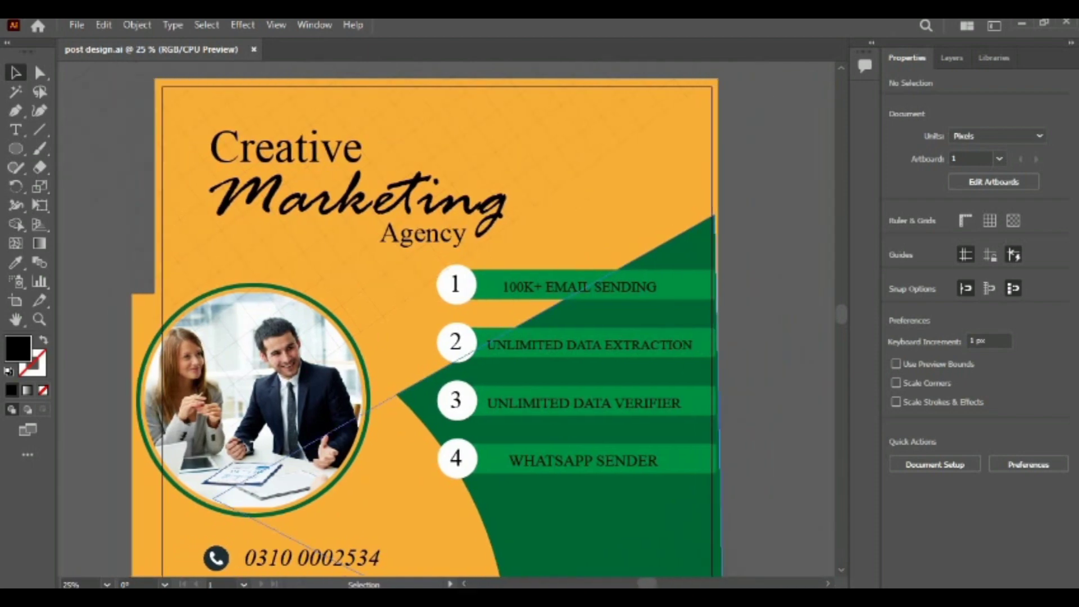
pyautogui.click(841, 570)
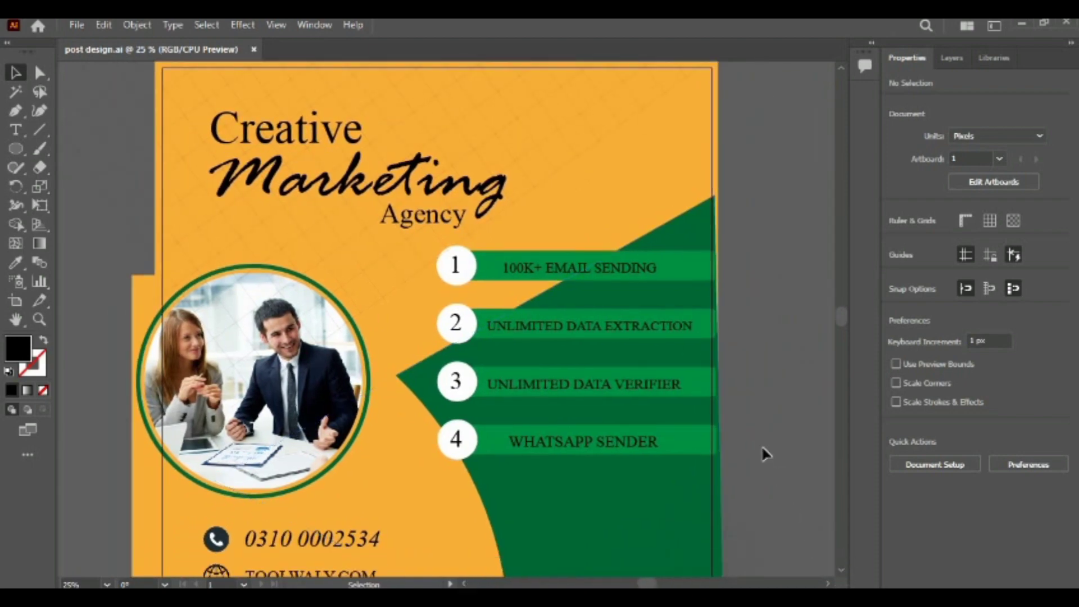
pyautogui.click(77, 26)
pyautogui.moveTo(135, 334)
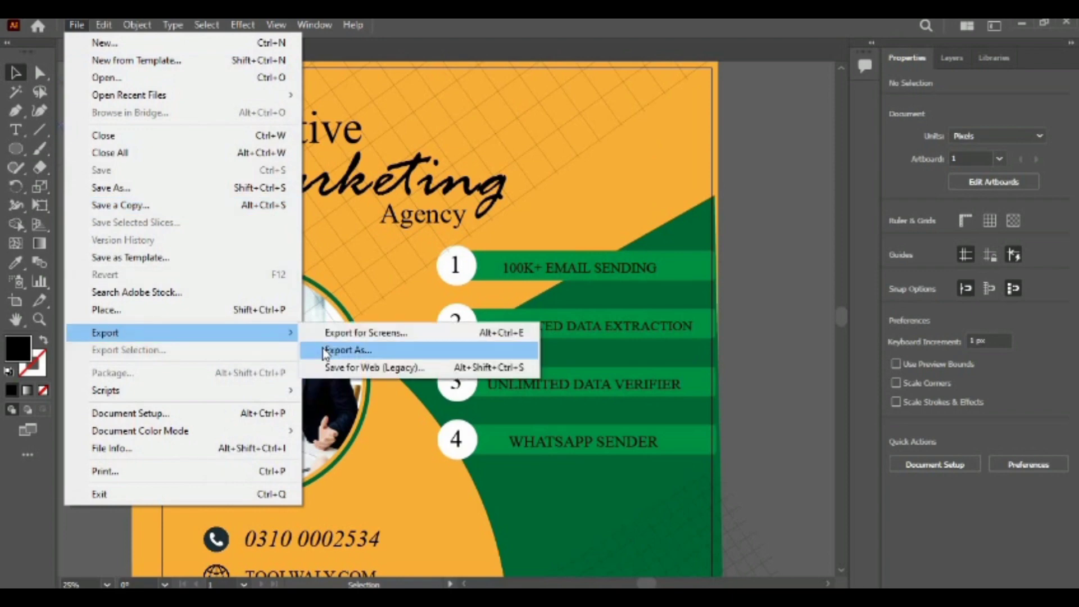
pyautogui.click(326, 350)
pyautogui.click(127, 353)
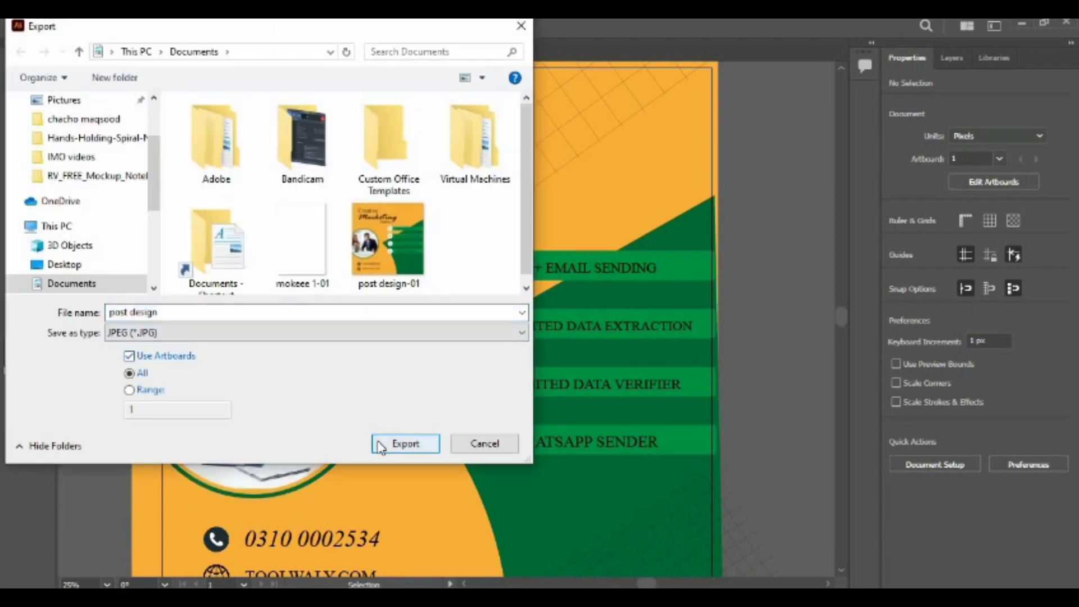
pyautogui.click(378, 442)
pyautogui.click(592, 525)
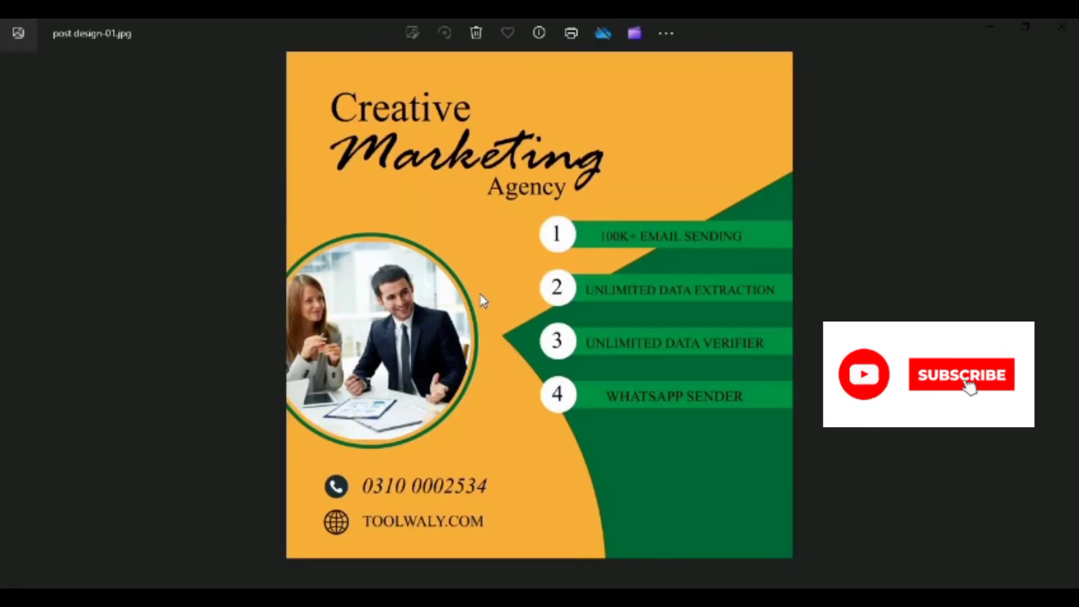
pyautogui.scroll(3, 483, 302)
pyautogui.scroll(-3, 483, 301)
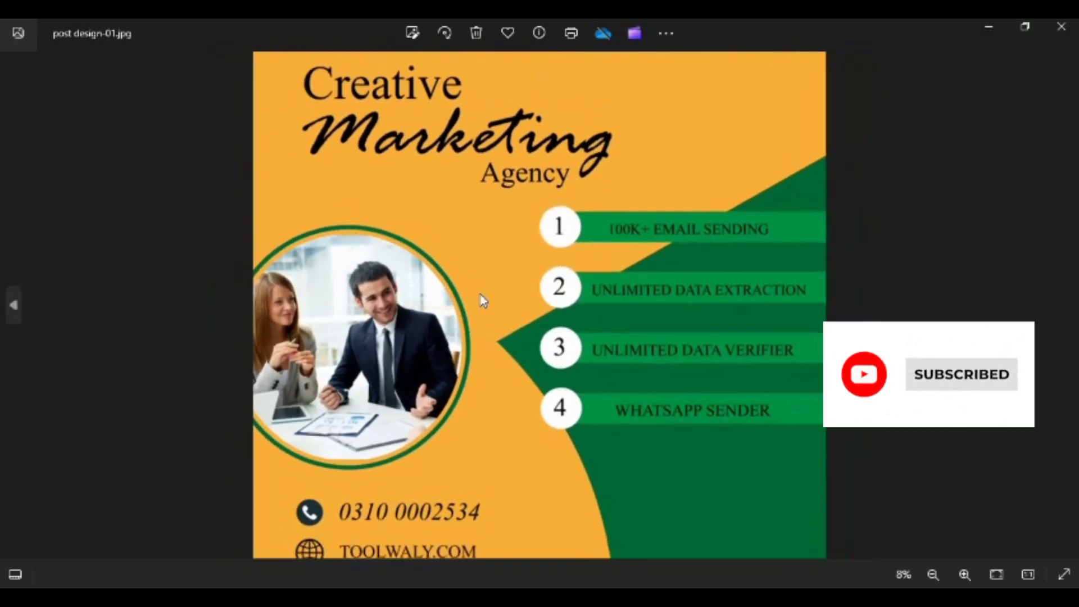